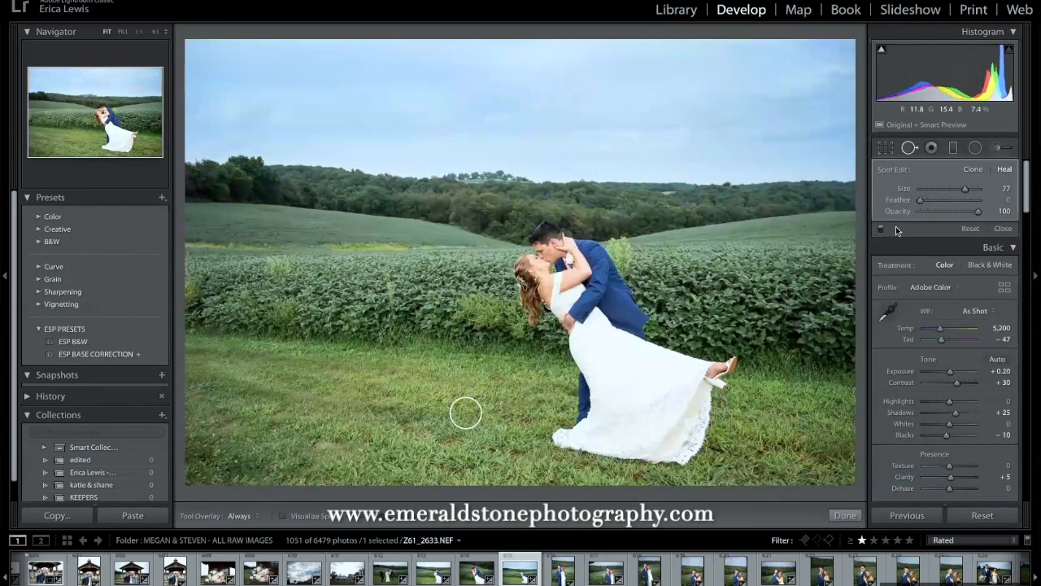
# Paint an Adjustment Brush mask on the bride's cheek at brush size 10, with Temp 14 and Tint 57.
pyautogui.click(995, 149)
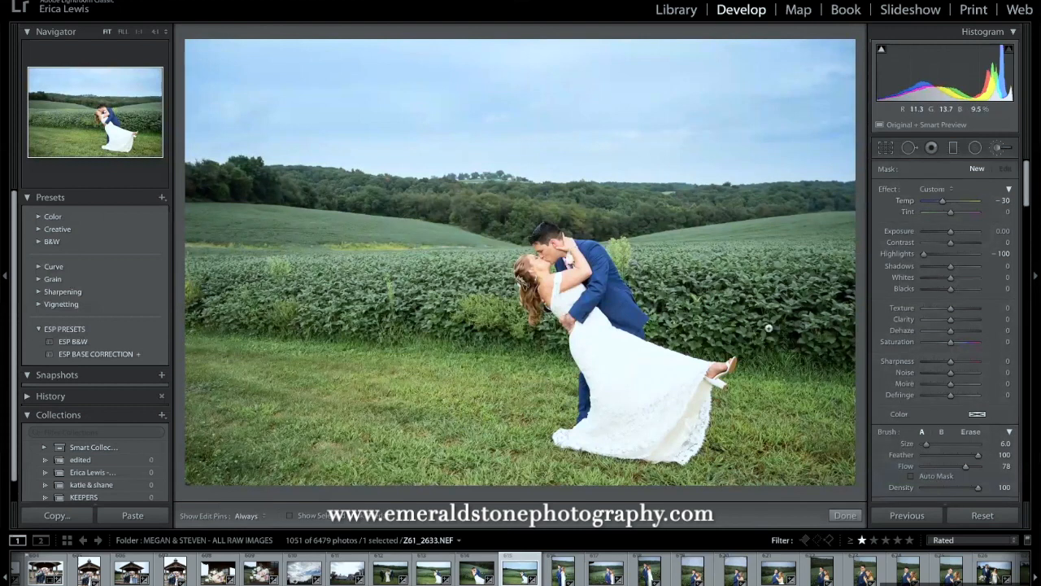
pyautogui.click(997, 149)
pyautogui.press('z')
pyautogui.click(1001, 151)
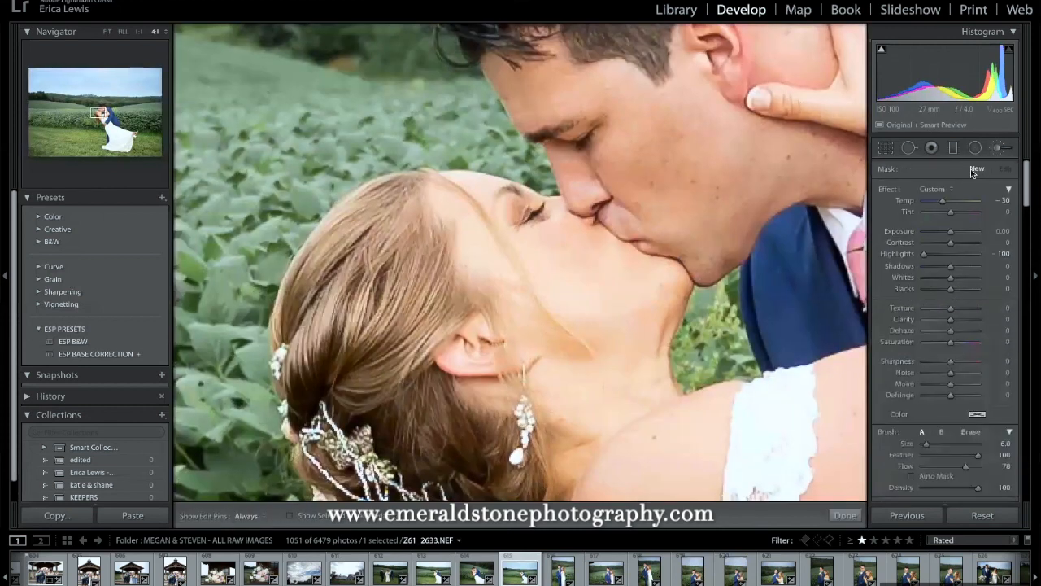
pyautogui.click(947, 192)
pyautogui.click(953, 204)
pyautogui.click(966, 213)
pyautogui.scroll(4, 561, 251)
pyautogui.moveTo(556, 249)
pyautogui.mouseDown()
pyautogui.moveTo(546, 251)
pyautogui.moveTo(566, 255)
pyautogui.mouseUp()
pyautogui.moveTo(949, 200); pyautogui.dragTo(953, 201)
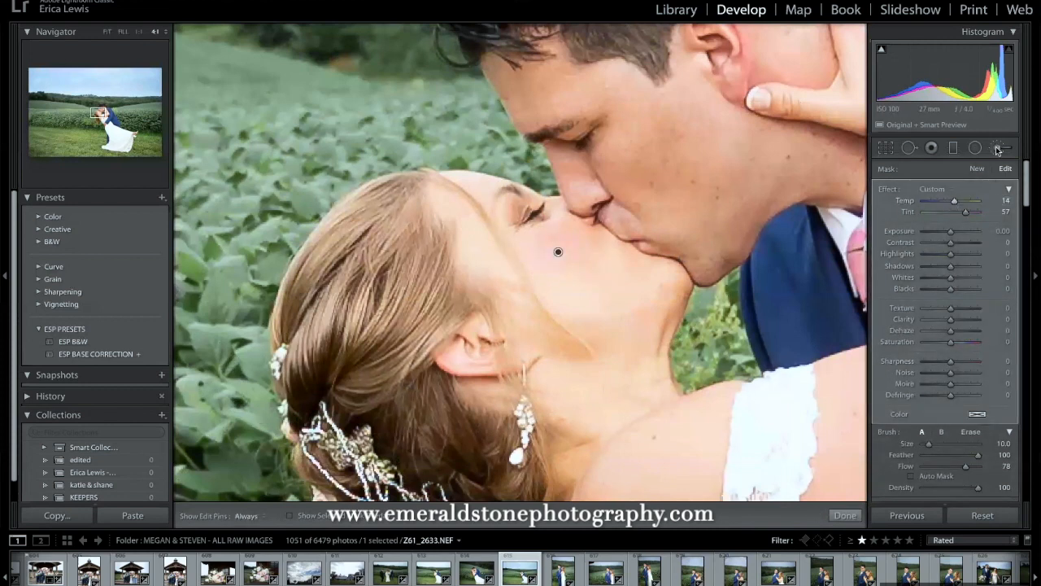
# Brush a new Clarity mask over the bride's eyelashes at brush size 1, and set its Clarity to 37.
pyautogui.click(977, 168)
pyautogui.click(943, 188)
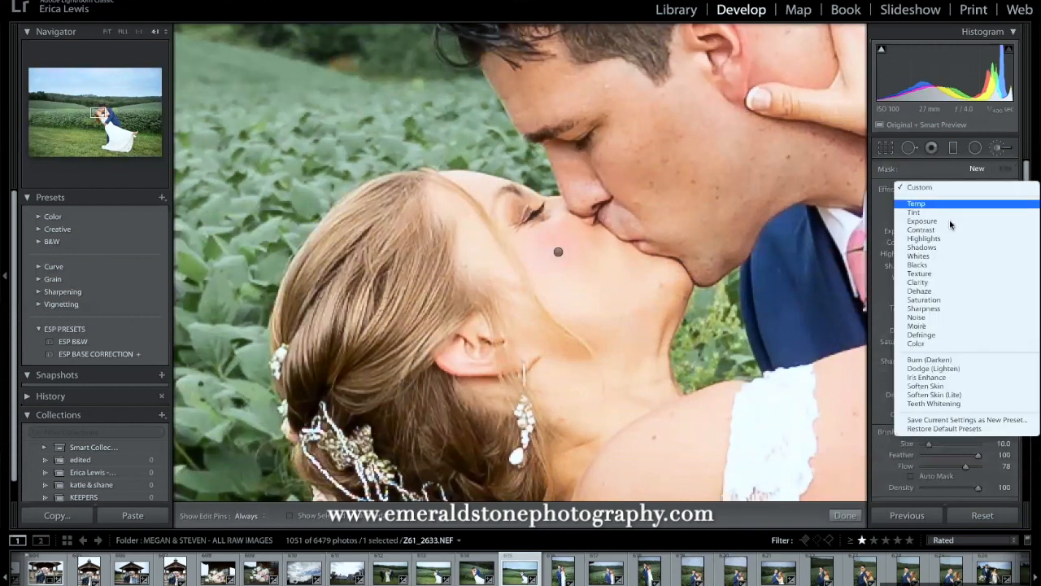
pyautogui.click(940, 284)
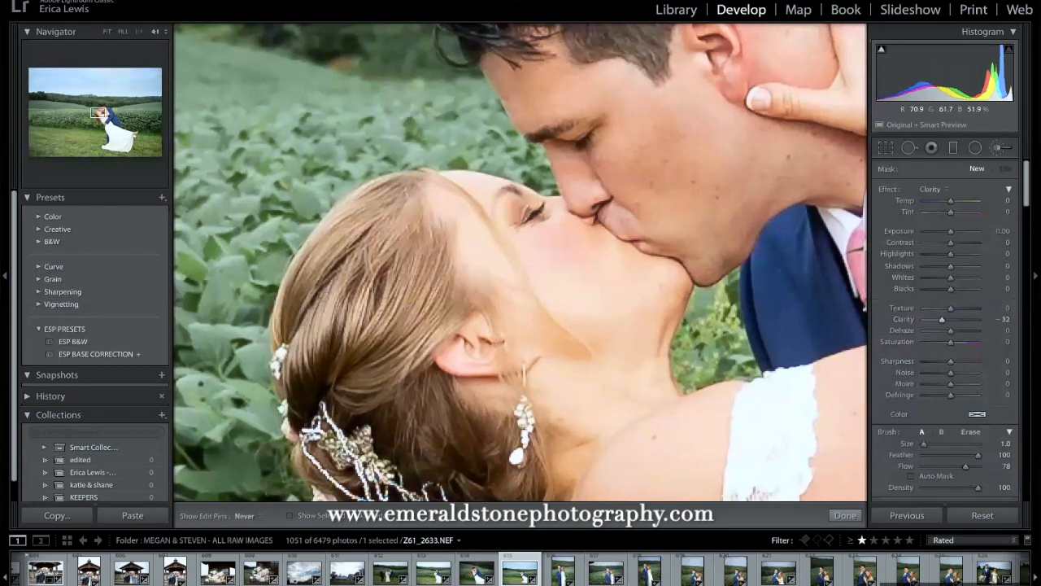
pyautogui.moveTo(578, 209); pyautogui.dragTo(581, 217)
pyautogui.moveTo(963, 320); pyautogui.dragTo(962, 320)
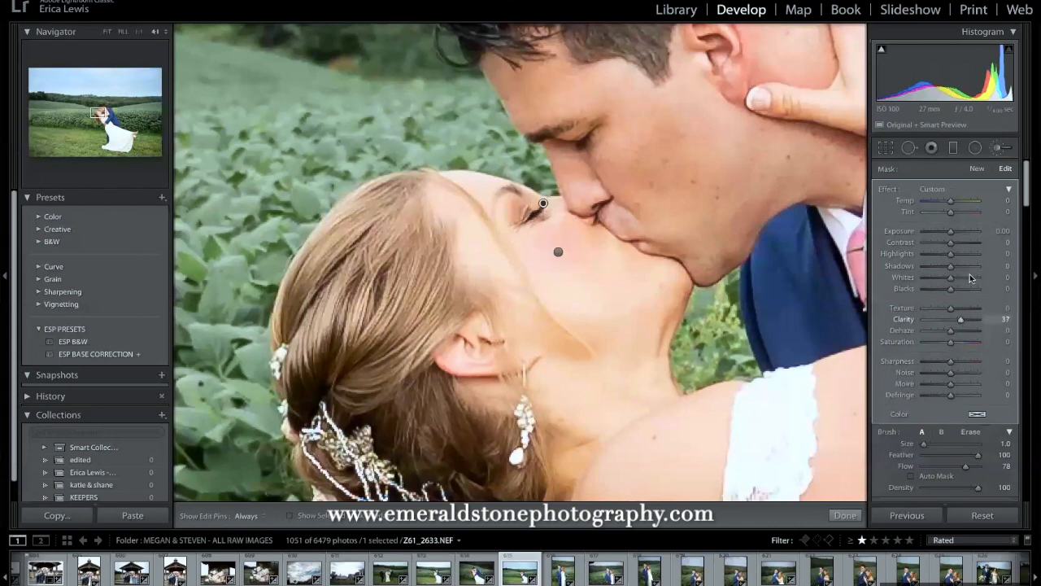
pyautogui.press('k')
pyautogui.click(620, 148)
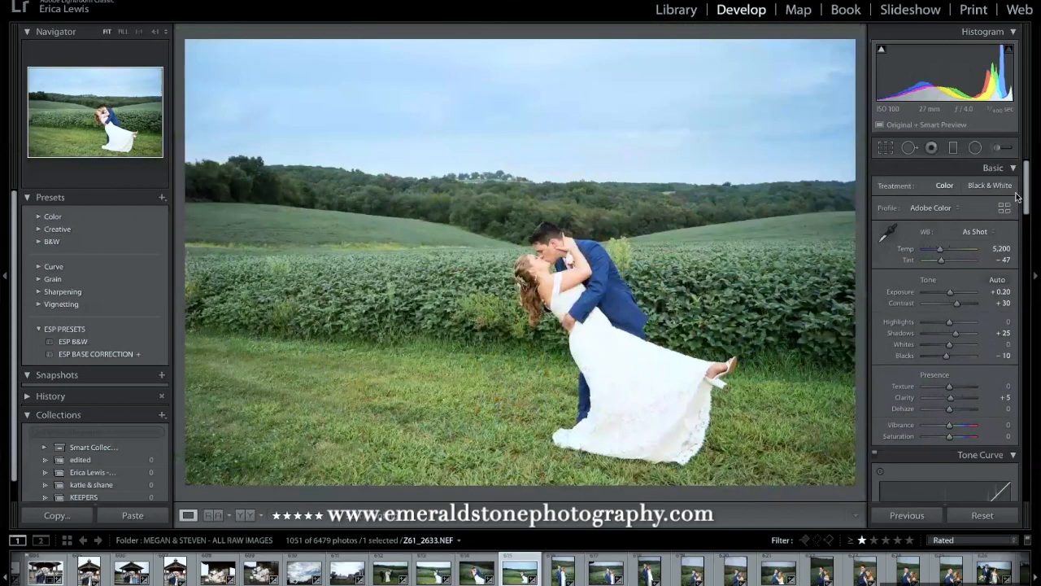
# Set Exposure to +0.35, Highlights to -49, Blacks to -15, Texture to +15, Clarity to +8, Dehaze and Vibrance to +4, and tone-curve Darks to -5.
pyautogui.scroll(-2, 1016, 198)
pyautogui.moveTo(946, 232); pyautogui.dragTo(935, 262)
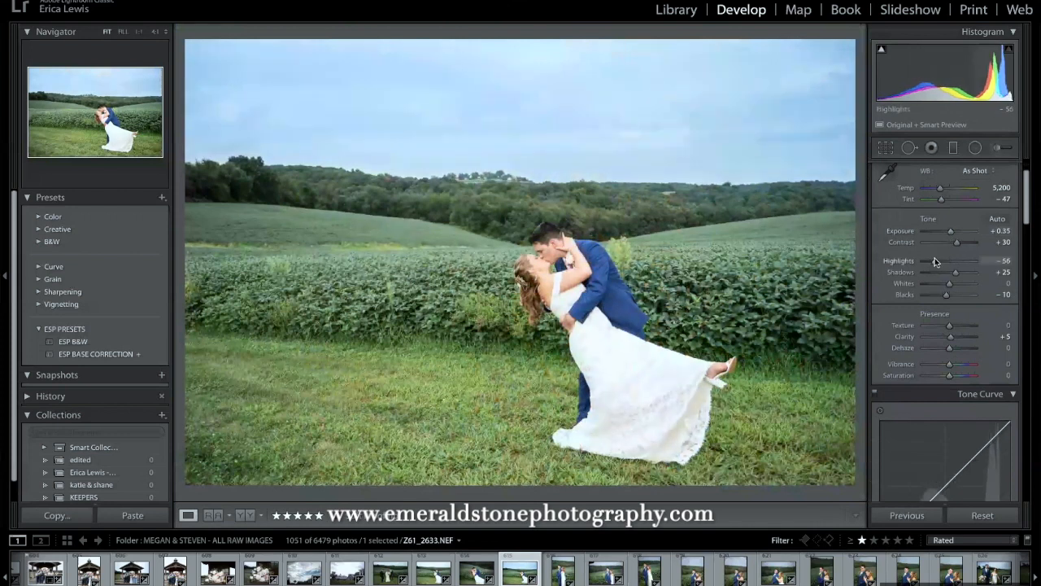
pyautogui.moveTo(949, 336); pyautogui.dragTo(950, 327)
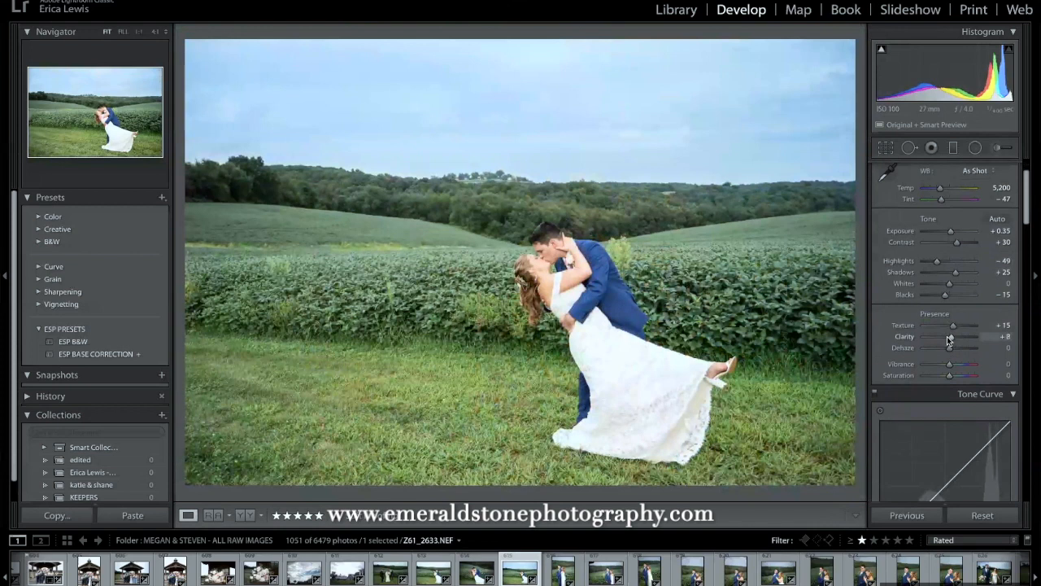
pyautogui.moveTo(949, 348); pyautogui.dragTo(949, 350)
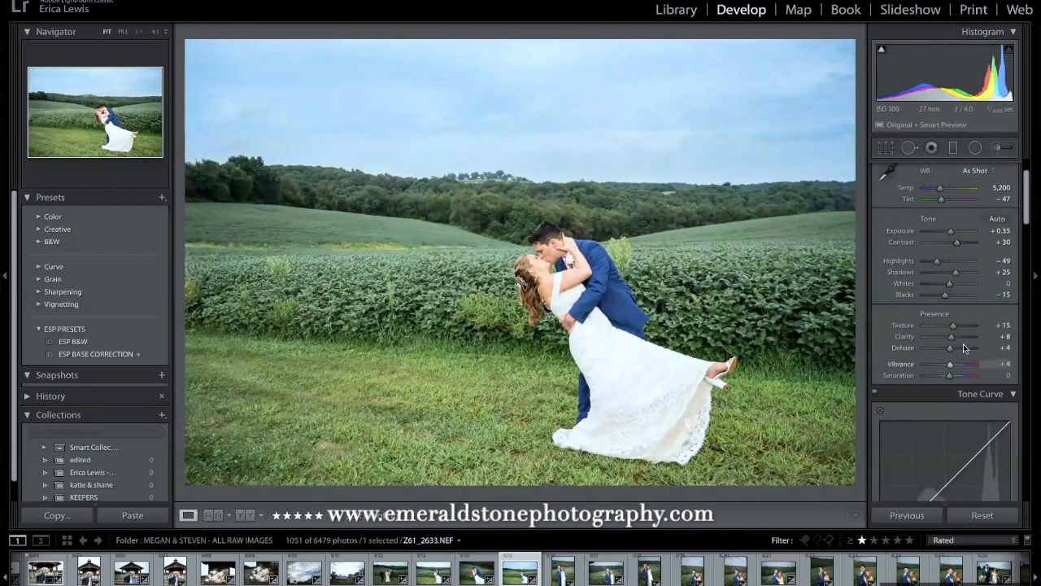
pyautogui.scroll(-10, 963, 343)
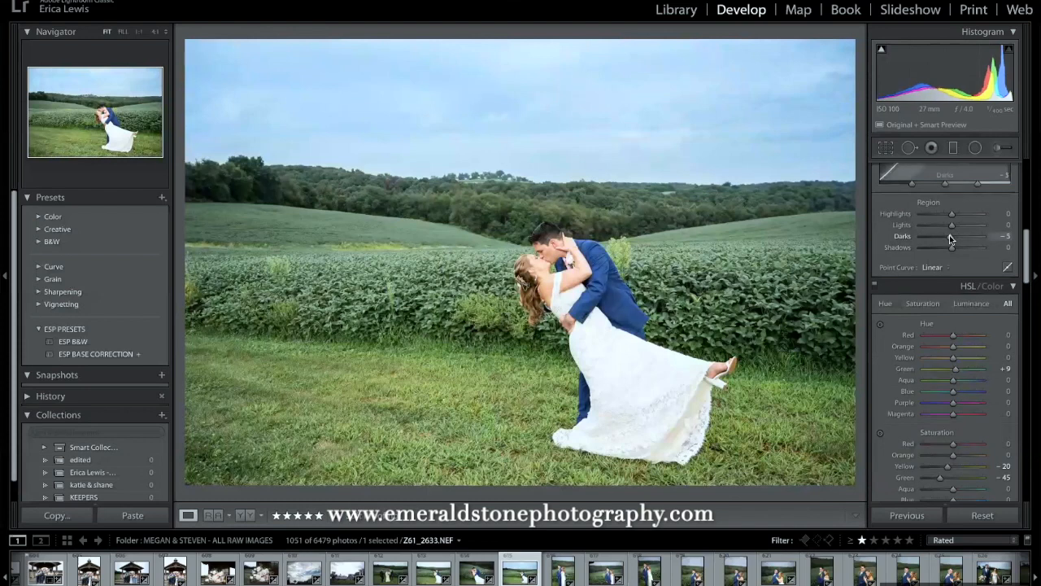
# Add a graduated filter rising from the photo's lower edge over the foreground grass, with Clarity 39.
pyautogui.scroll(10, 968, 195)
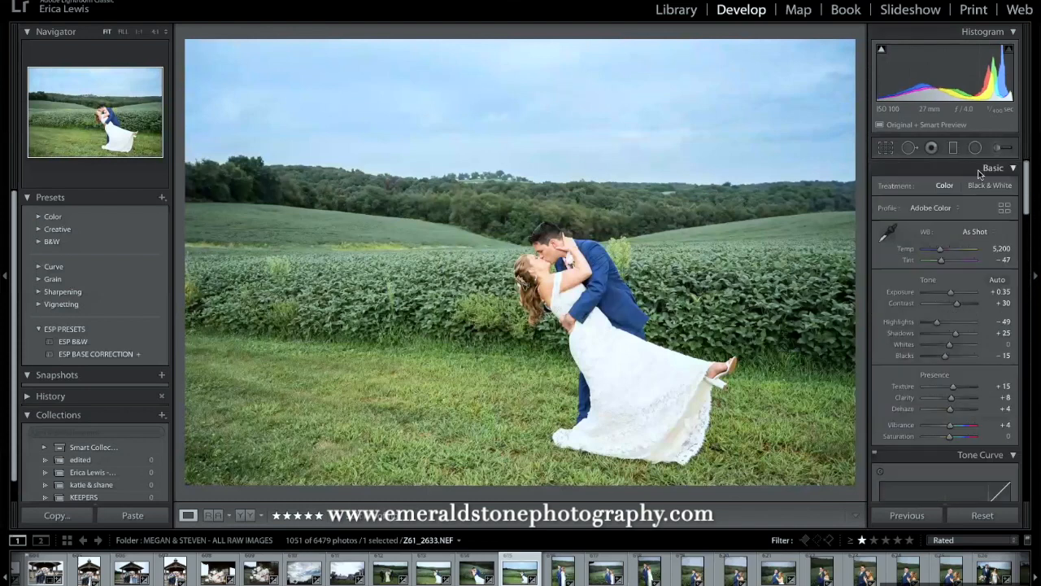
pyautogui.click(953, 148)
pyautogui.moveTo(560, 487); pyautogui.dragTo(561, 355)
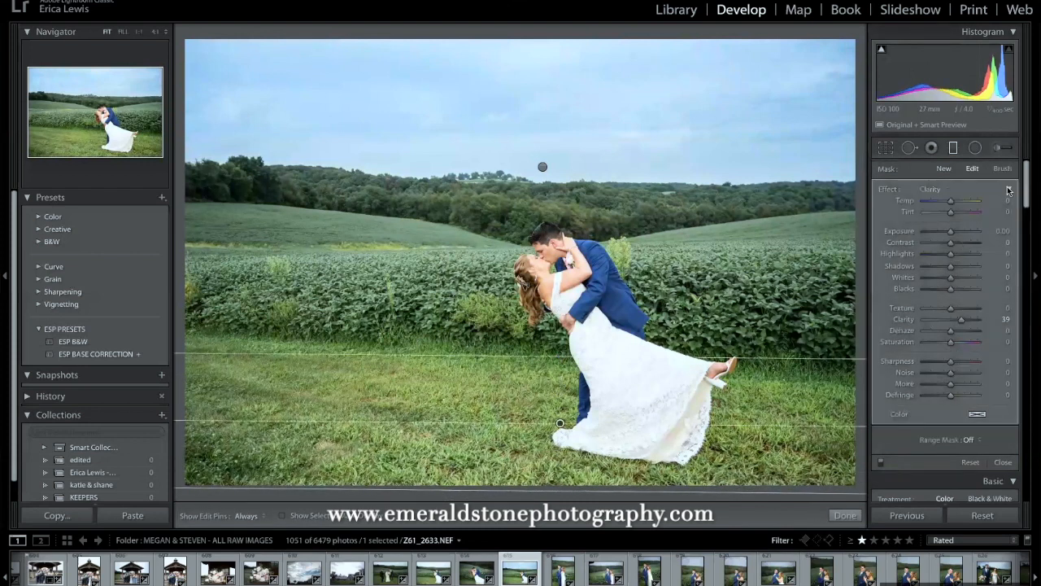
pyautogui.click(998, 150)
pyautogui.click(998, 147)
# Set Luminance noise reduction to 24, and sharpen the photo with Amount 83, Detail 50 and Masking 52.
pyautogui.scroll(-10, 943, 284)
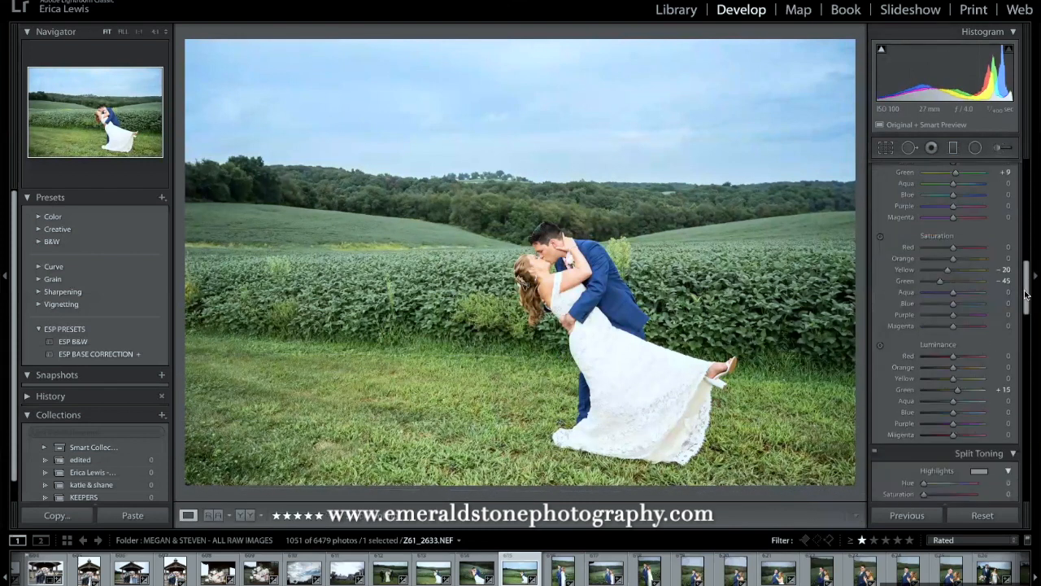
pyautogui.click(934, 322)
pyautogui.moveTo(943, 257); pyautogui.dragTo(950, 291)
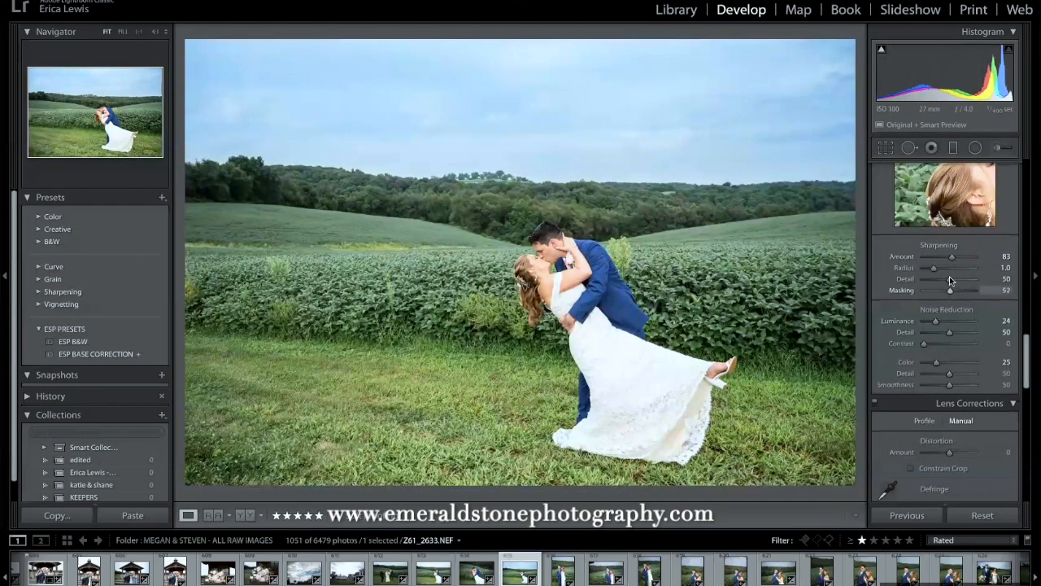
pyautogui.scroll(10, 1023, 262)
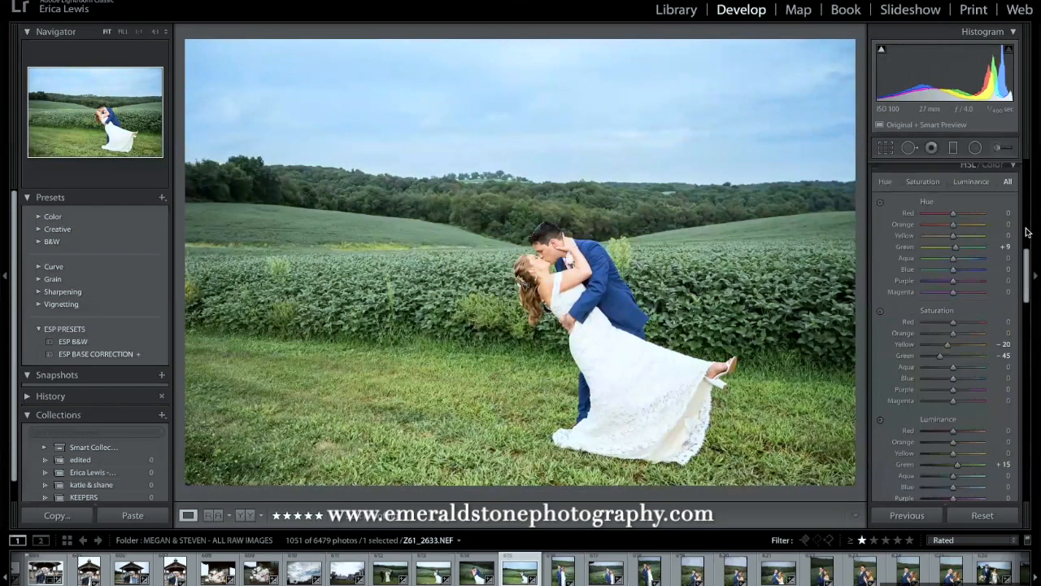
# Compare the edited photo with its before version.
pyautogui.press('\\')
pyautogui.press('\\')
pyautogui.press('\\')
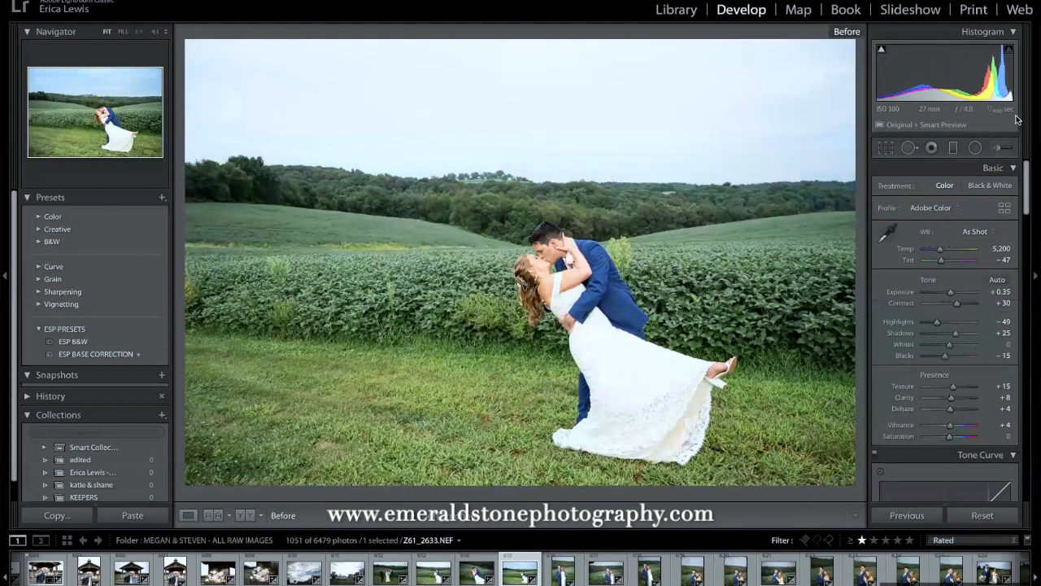
pyautogui.press('\\')
# Create a virtual copy of the couple's portrait DSC_9928.NEF and select the copy for editing.
pyautogui.click(591, 564)
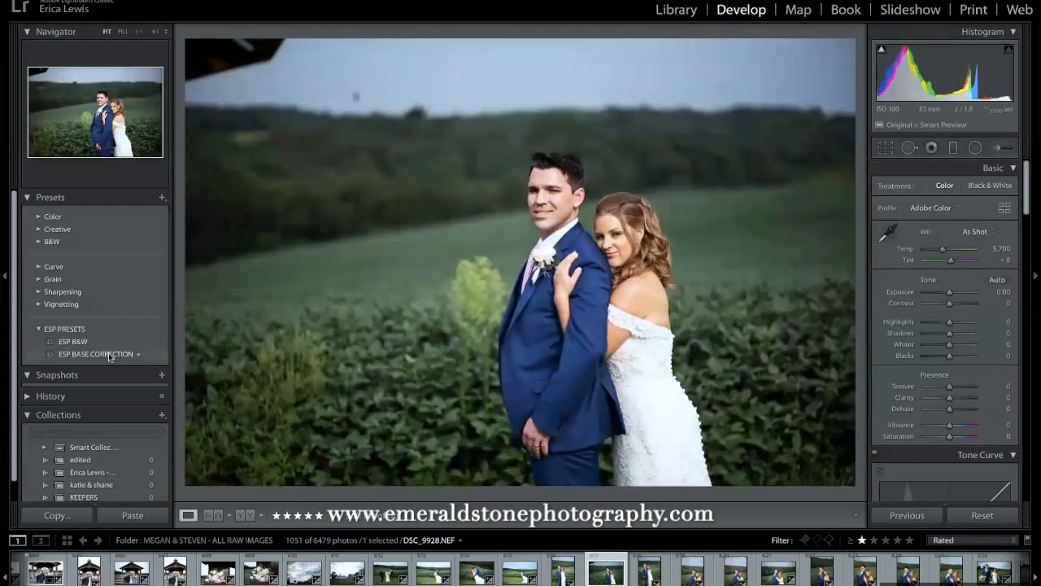
pyautogui.rightClick(610, 569)
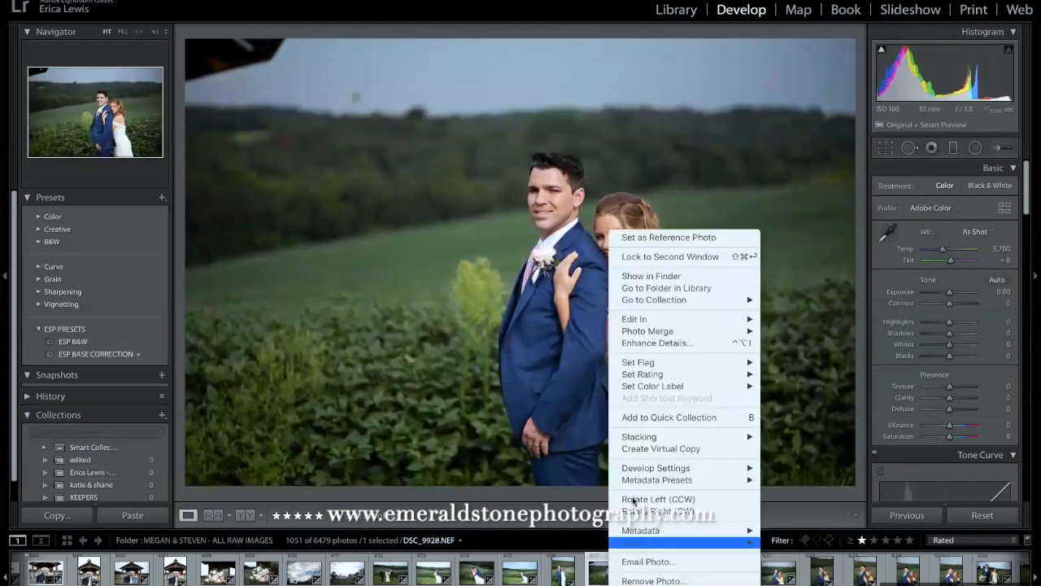
pyautogui.click(668, 449)
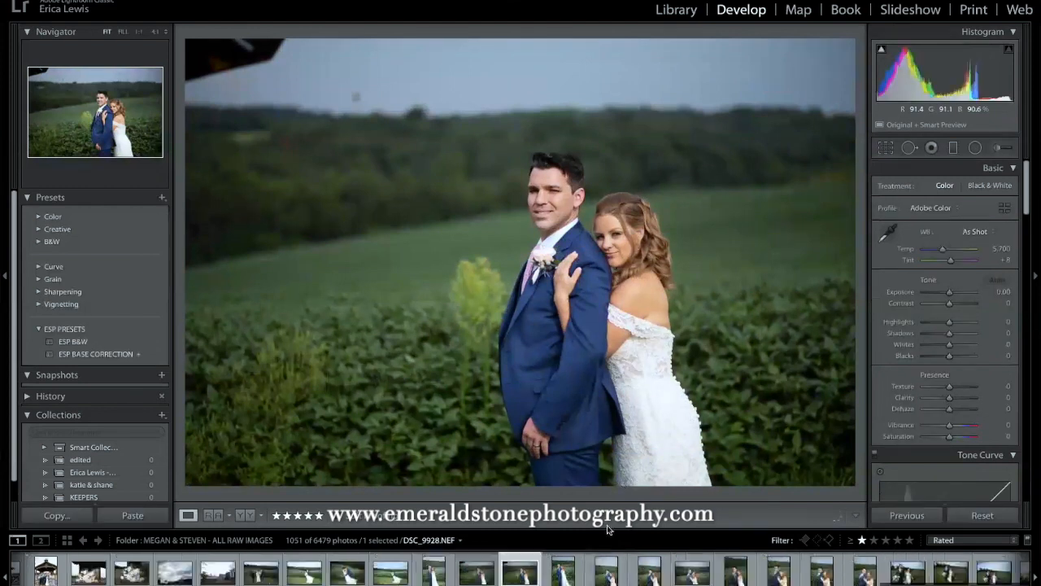
pyautogui.click(480, 567)
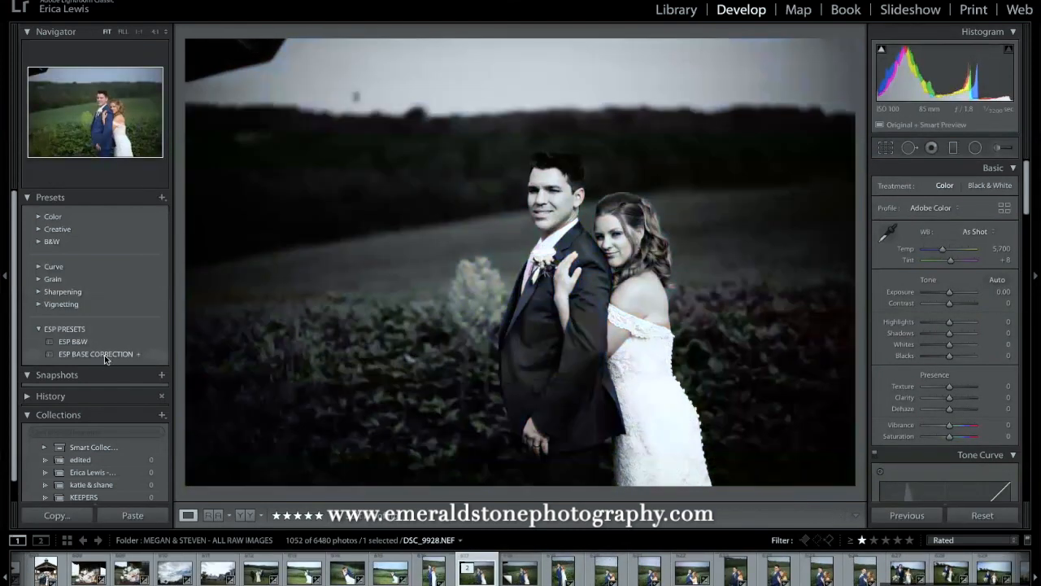
# Apply the ESP BASE CORRECTION preset to the virtual copy and set Exposure to +0.70.
pyautogui.click(104, 355)
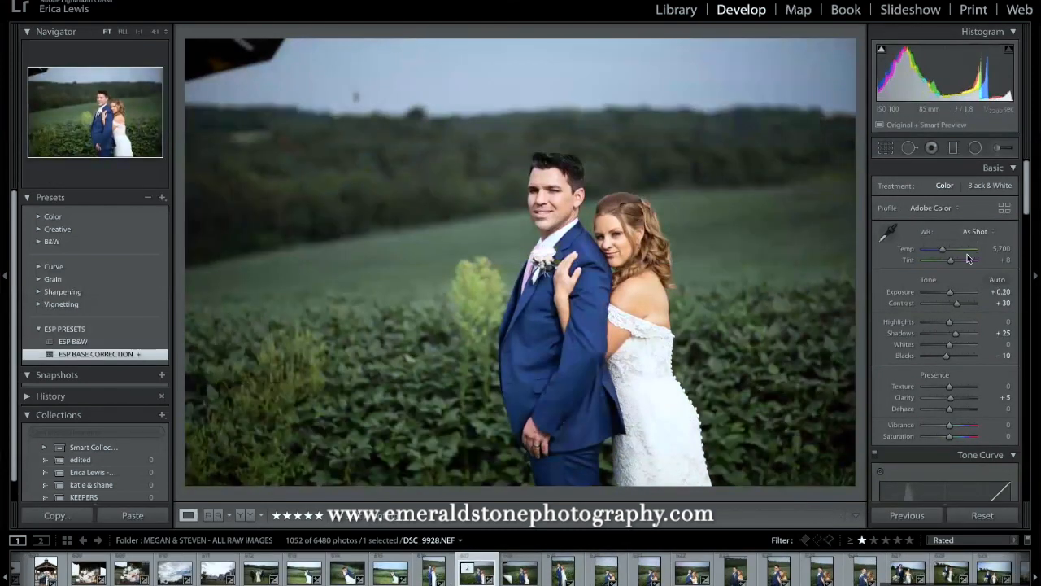
pyautogui.moveTo(951, 292); pyautogui.dragTo(954, 291)
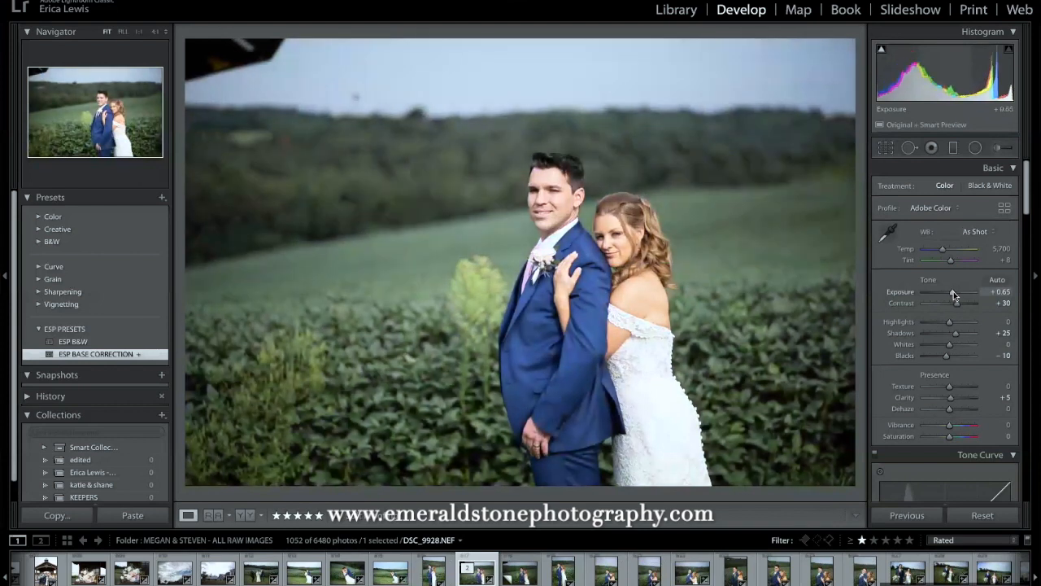
# Crop the portrait slightly, keeping the original aspect ratio, to cut the dark roof out of the upper-left corner.
pyautogui.press('r')
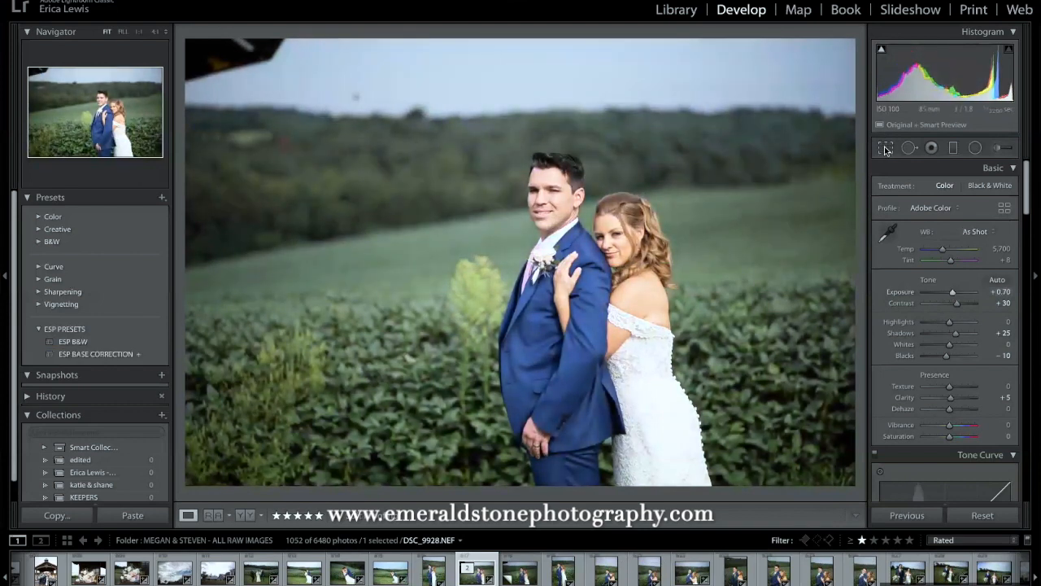
pyautogui.moveTo(195, 41); pyautogui.dragTo(212, 52)
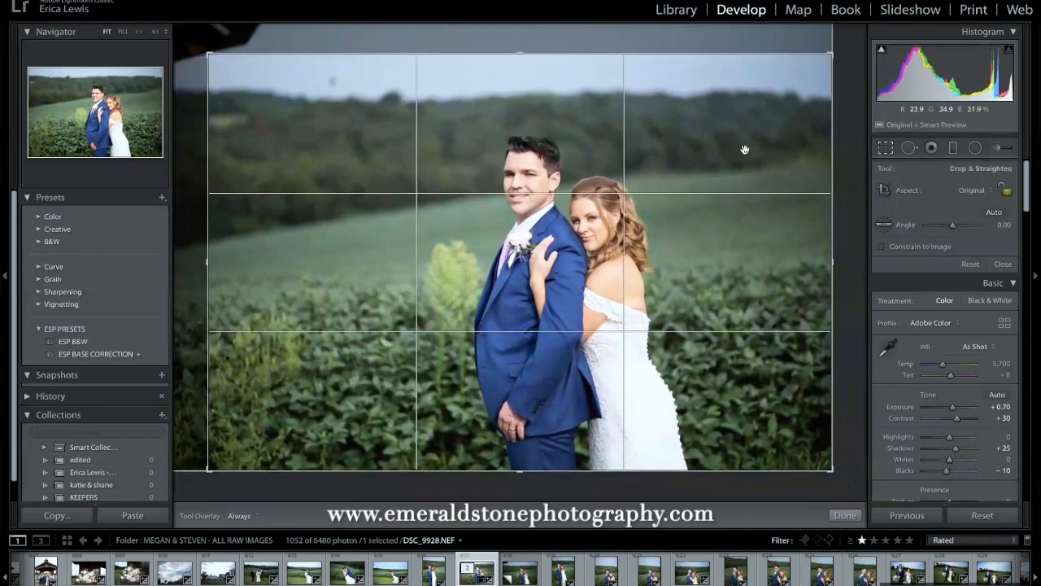
pyautogui.press('Return')
# Heal the distracting marks in the sky above the tree line, to the left of the groom, with Spot Removal.
pyautogui.press('q')
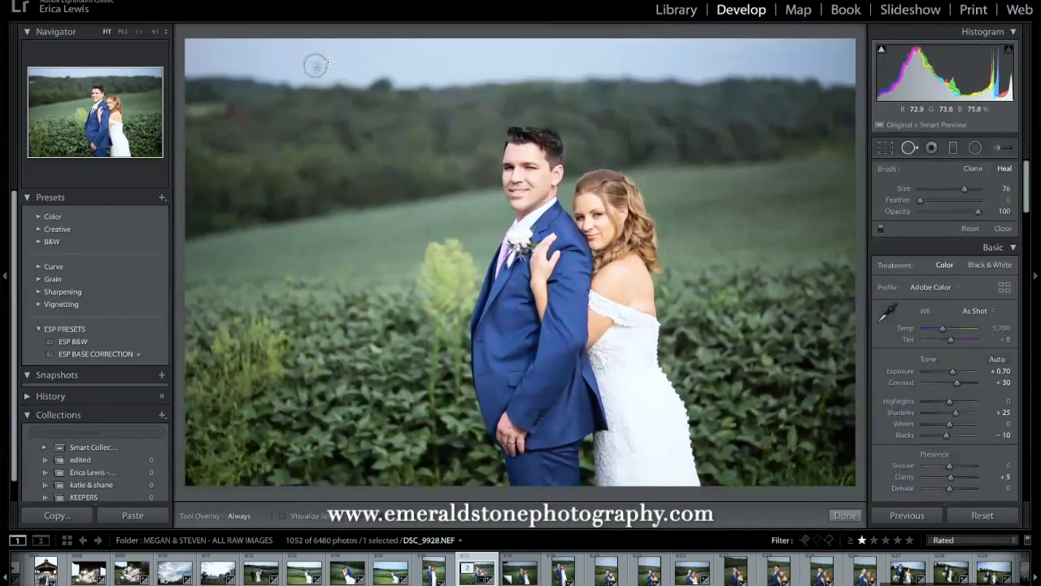
pyautogui.click(998, 148)
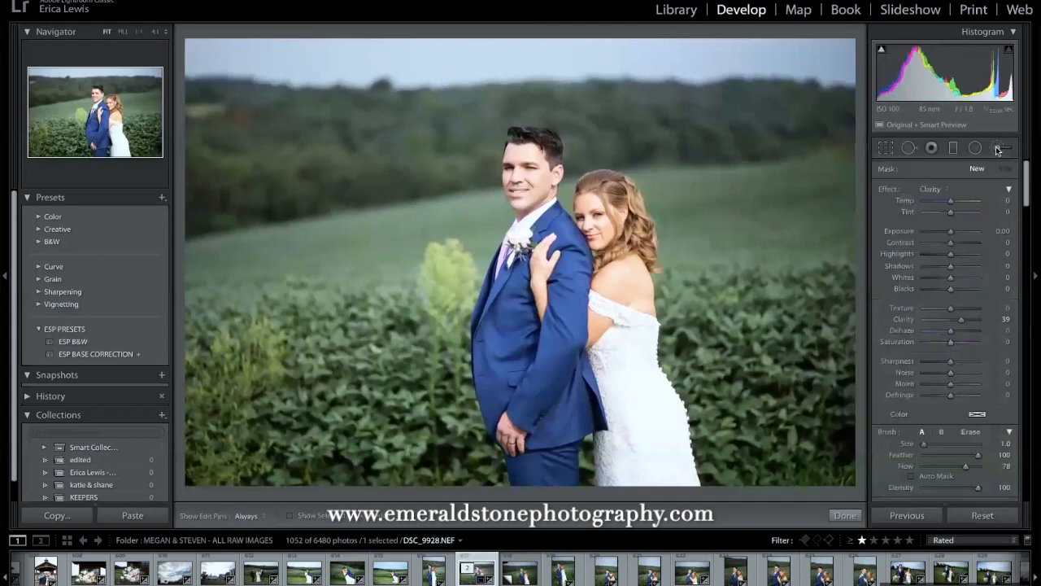
pyautogui.click(976, 148)
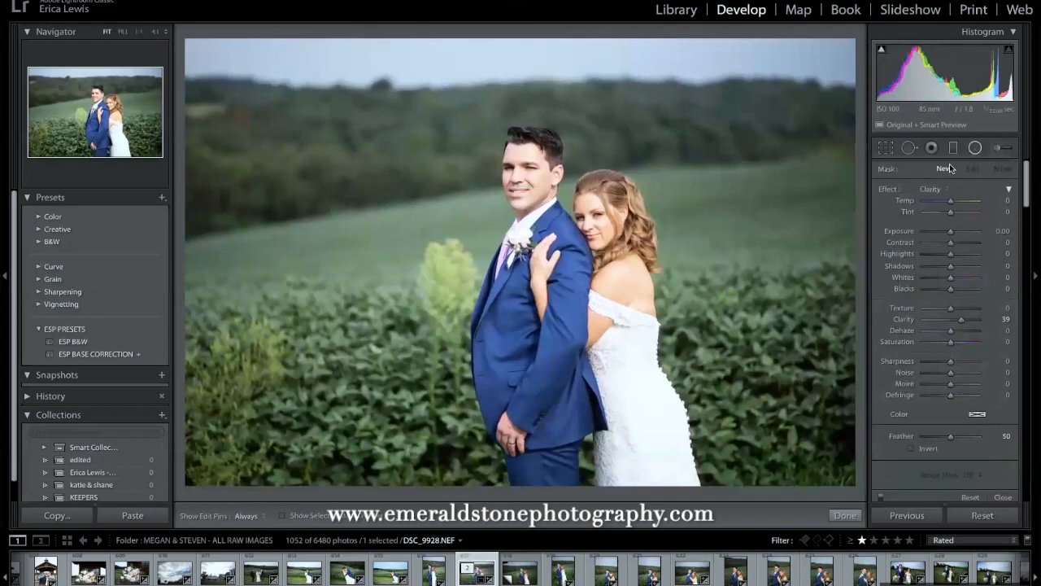
pyautogui.click(911, 149)
pyautogui.scroll(-1, 703, 61)
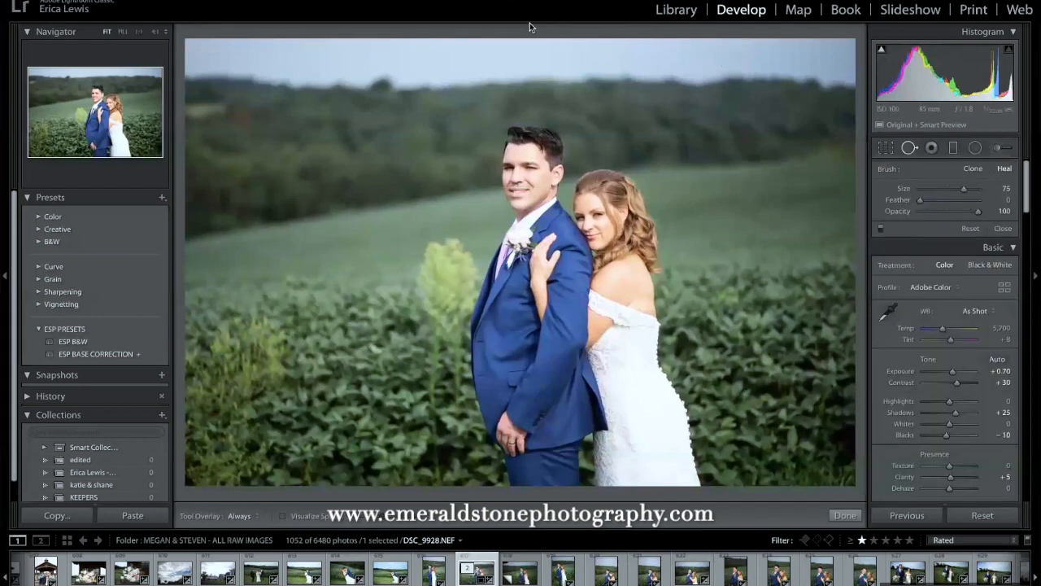
pyautogui.moveTo(372, 53); pyautogui.dragTo(330, 61)
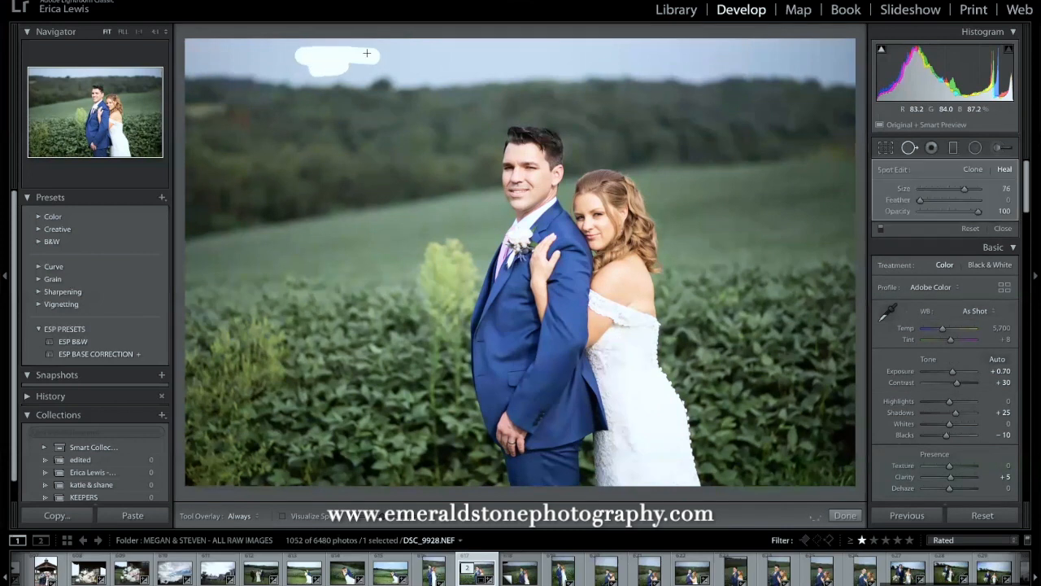
# Add a graduated filter over the sky down to the tree line, with Temp -30 and Highlights -54.
pyautogui.click(953, 149)
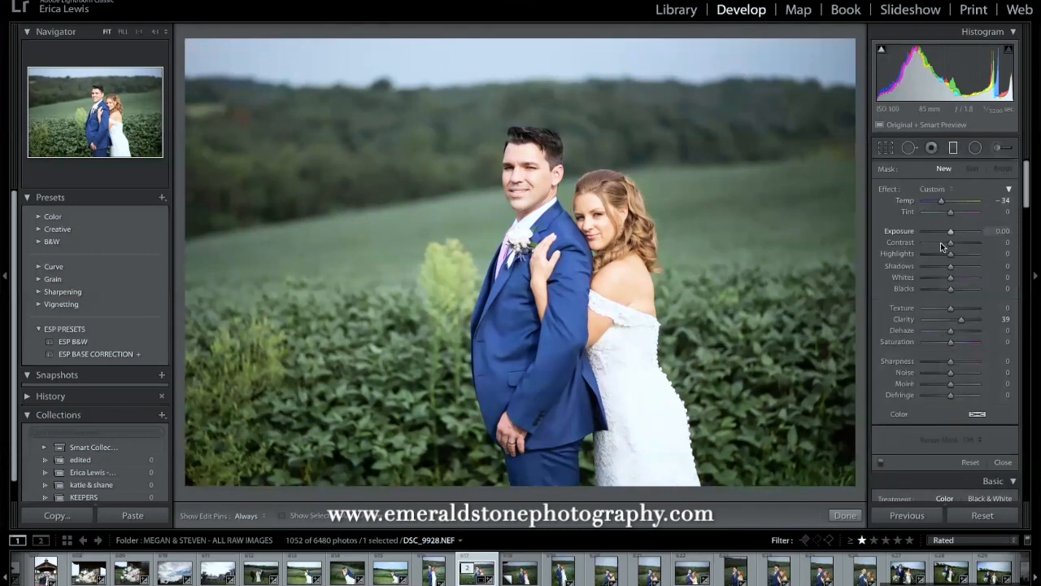
pyautogui.click(943, 188)
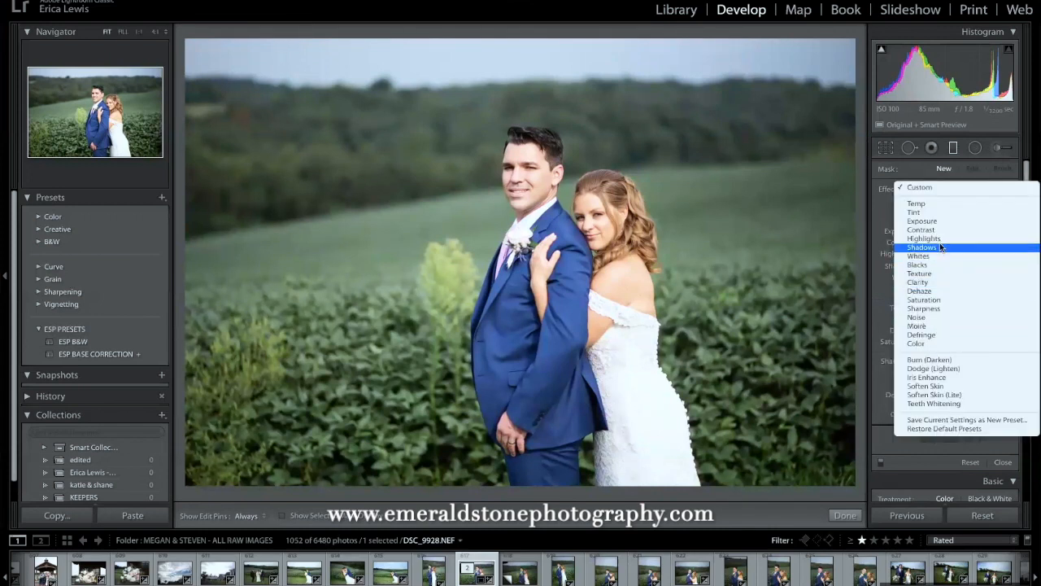
pyautogui.click(954, 254)
pyautogui.moveTo(442, 37); pyautogui.dragTo(442, 97)
pyautogui.click(941, 202)
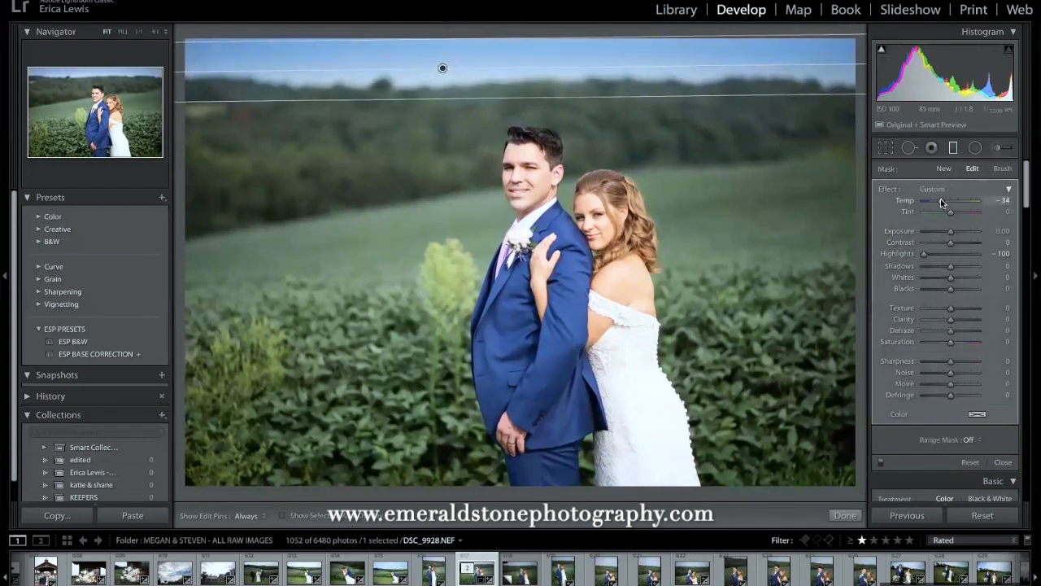
pyautogui.click(936, 253)
pyautogui.moveTo(630, 37); pyautogui.dragTo(633, 21)
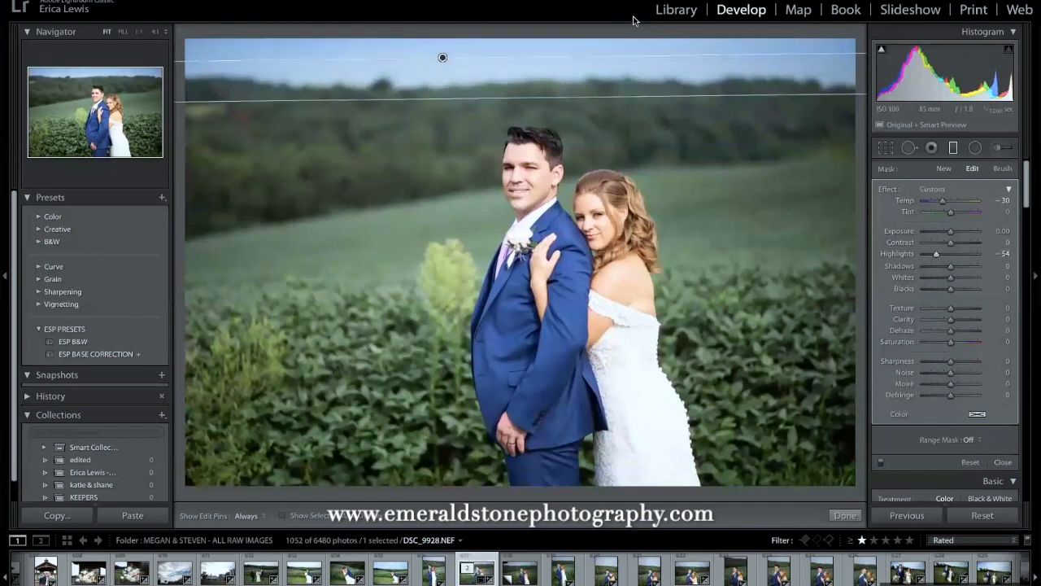
# Adjust the portrait's basic tone and white balance, with Exposure +0.75, Highlights -17 and Temp 5,700.
pyautogui.click(996, 148)
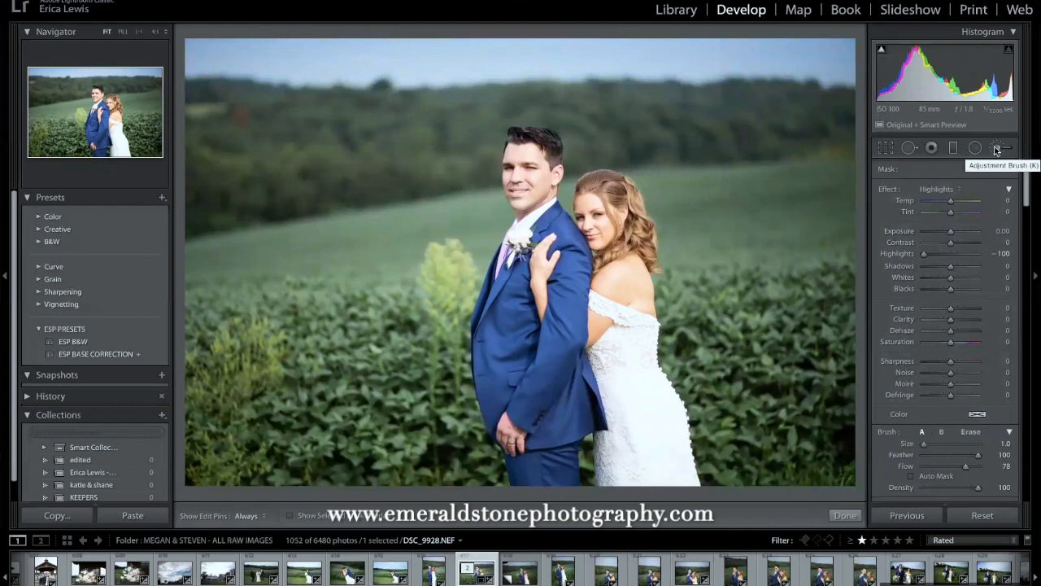
pyautogui.click(1000, 149)
pyautogui.moveTo(951, 292); pyautogui.dragTo(944, 320)
pyautogui.moveTo(942, 248); pyautogui.dragTo(941, 249)
pyautogui.moveTo(955, 333); pyautogui.dragTo(951, 334)
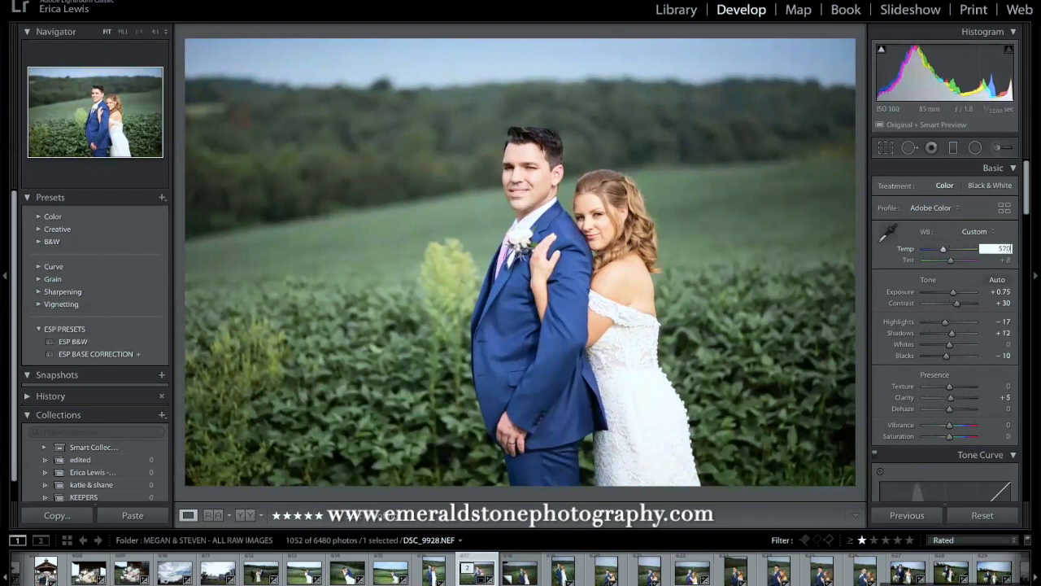
pyautogui.write('0')
pyautogui.press('Tab')
# Set Dehaze to +13 and cool the white balance to Temp 5,650.
pyautogui.moveTo(951, 407); pyautogui.dragTo(950, 411)
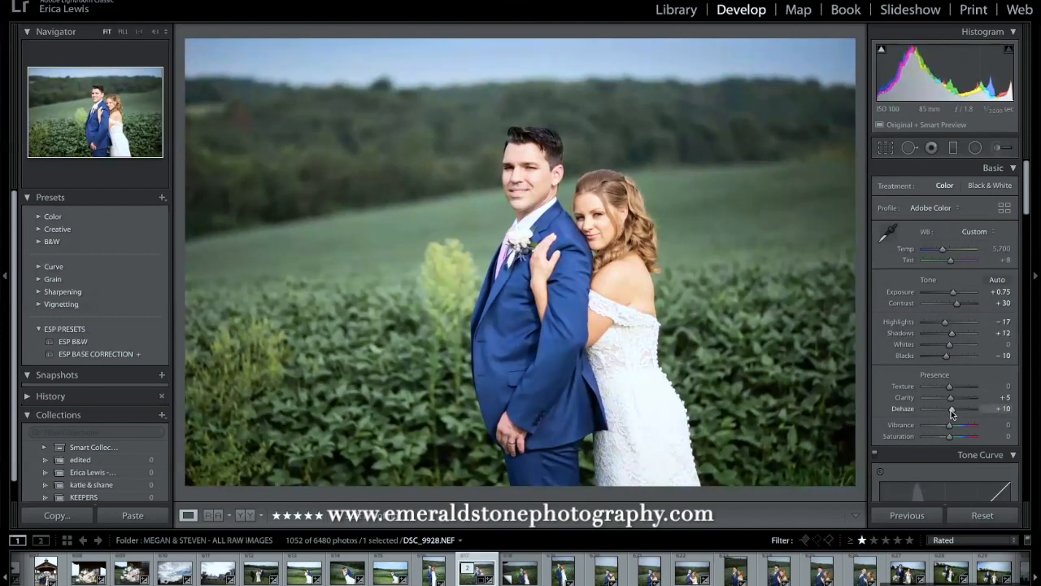
pyautogui.click(999, 248)
pyautogui.write('5,650')
pyautogui.press('Tab')
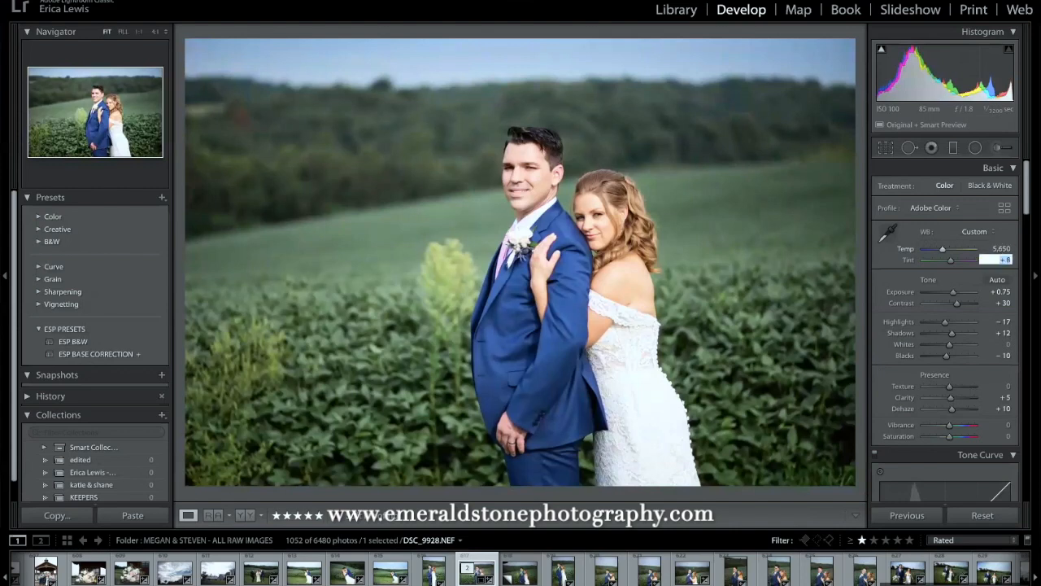
pyautogui.moveTo(951, 407); pyautogui.dragTo(951, 408)
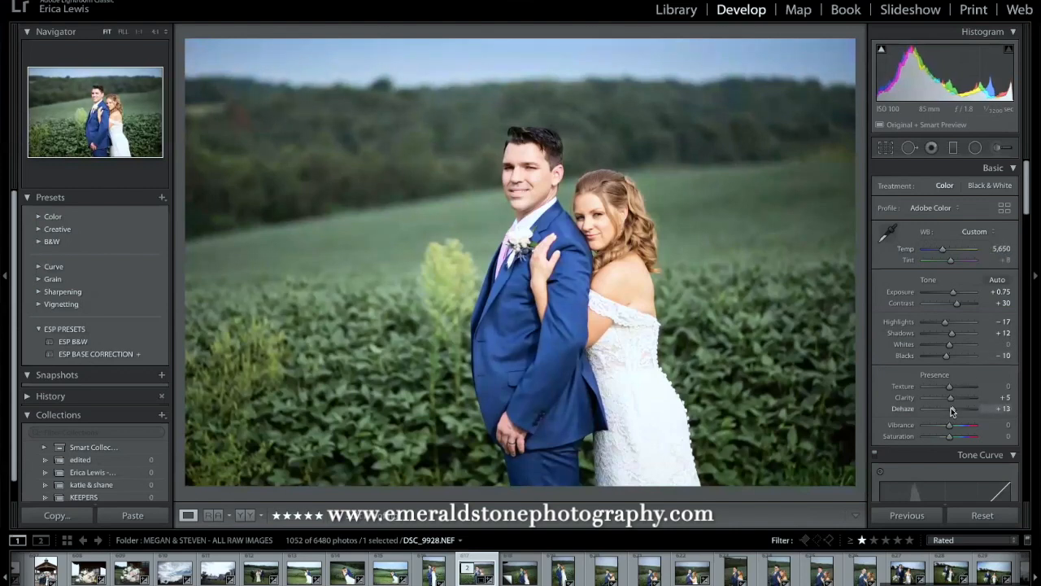
# Paint an adjustment brush over the bride's face with Temp -6, Exposure 0.28, Highlights -49 and Shadows 19.
pyautogui.click(998, 149)
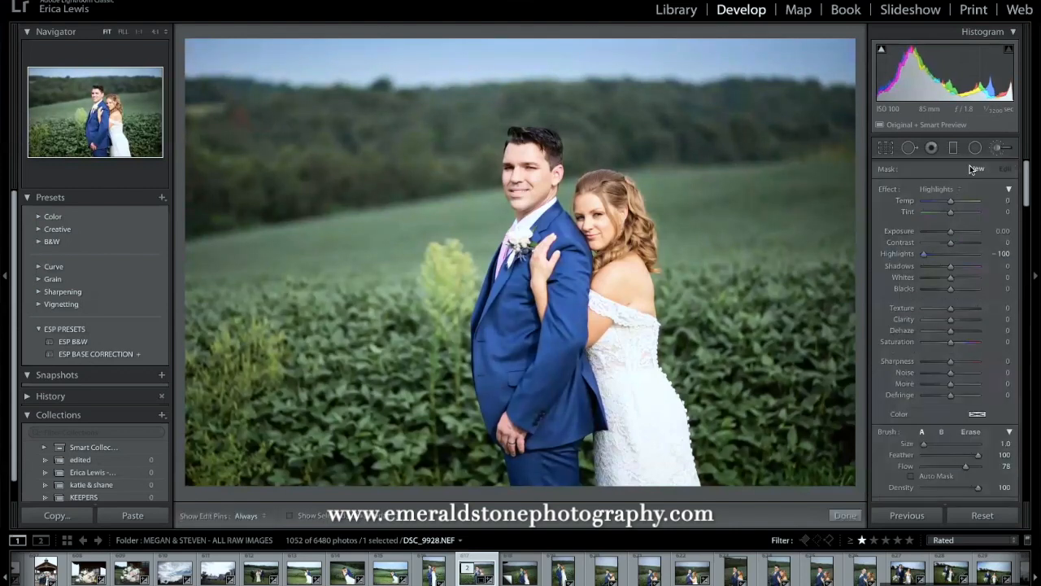
pyautogui.click(948, 189)
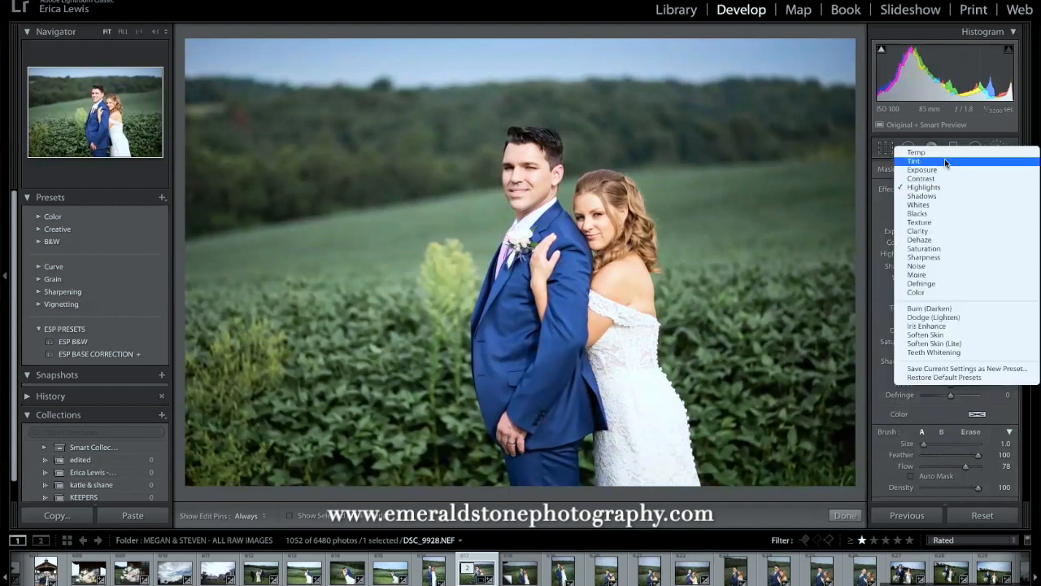
pyautogui.click(944, 159)
pyautogui.moveTo(950, 232); pyautogui.dragTo(949, 231)
pyautogui.moveTo(950, 254); pyautogui.dragTo(938, 254)
pyautogui.moveTo(950, 201); pyautogui.dragTo(948, 201)
pyautogui.click(955, 267)
pyautogui.scroll(6, 603, 218)
pyautogui.moveTo(597, 220)
pyautogui.mouseDown()
pyautogui.moveTo(584, 216)
pyautogui.moveTo(602, 228)
pyautogui.moveTo(602, 203)
pyautogui.moveTo(620, 260)
pyautogui.moveTo(606, 322)
pyautogui.moveTo(640, 279)
pyautogui.moveTo(619, 288)
pyautogui.moveTo(589, 220)
pyautogui.moveTo(610, 240)
pyautogui.moveTo(635, 184)
pyautogui.mouseUp()
pyautogui.click(1001, 149)
# Brush color onto the bride's lips and cheek with a new adjustment using Temp 2 and Tint 27.
pyautogui.click(604, 215)
pyautogui.press('super+minus')
pyautogui.click(998, 148)
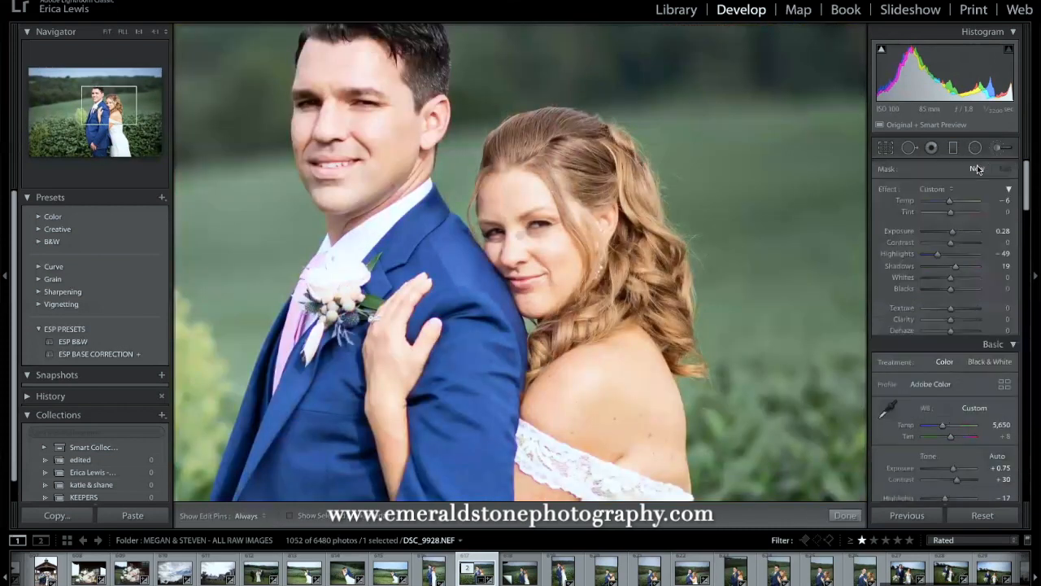
pyautogui.click(931, 189)
pyautogui.click(948, 201)
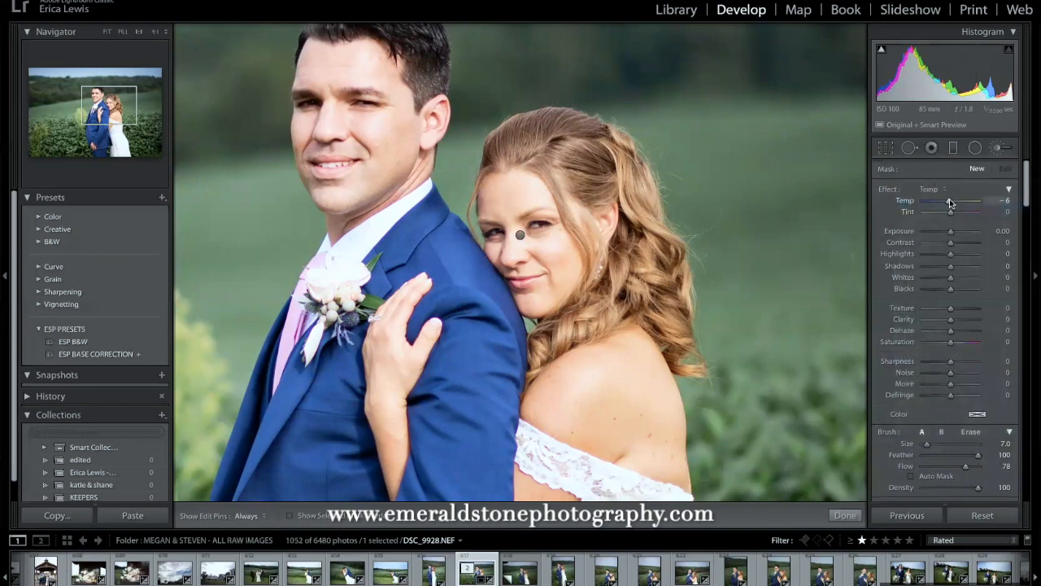
pyautogui.moveTo(951, 202); pyautogui.dragTo(952, 202)
pyautogui.moveTo(952, 212); pyautogui.dragTo(958, 211)
pyautogui.scroll(-5, 522, 284)
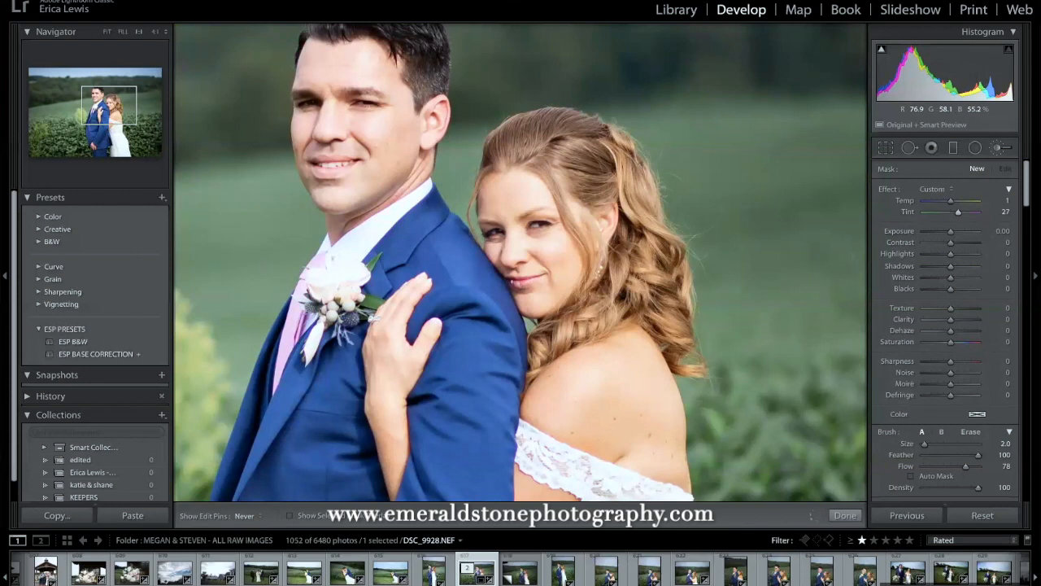
pyautogui.click(522, 282)
pyautogui.scroll(4, 557, 247)
pyautogui.moveTo(558, 247)
pyautogui.mouseDown()
pyautogui.moveTo(555, 254)
pyautogui.moveTo(565, 243)
pyautogui.mouseUp()
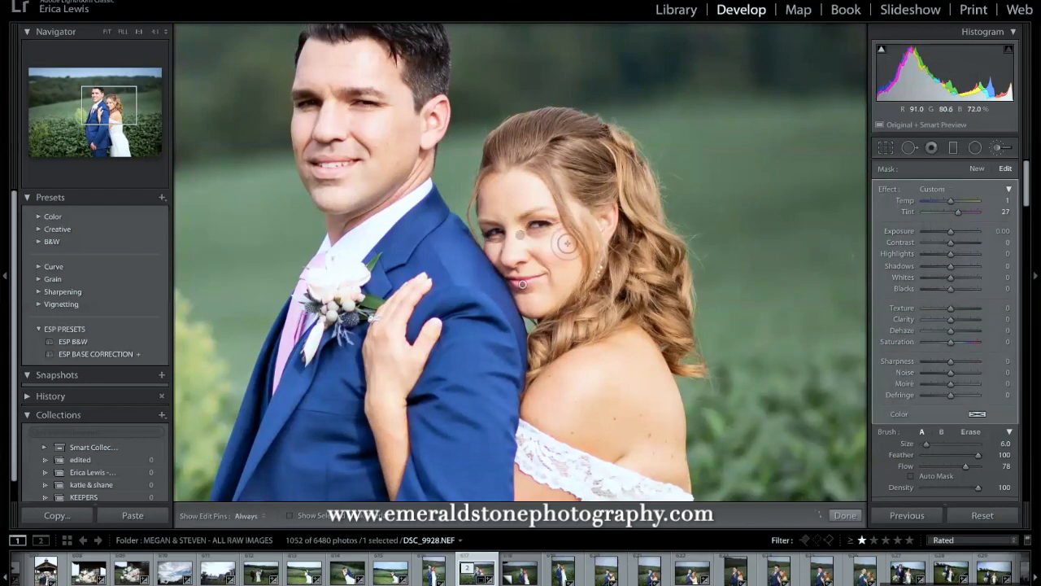
pyautogui.press('Tab')
pyautogui.click(1000, 149)
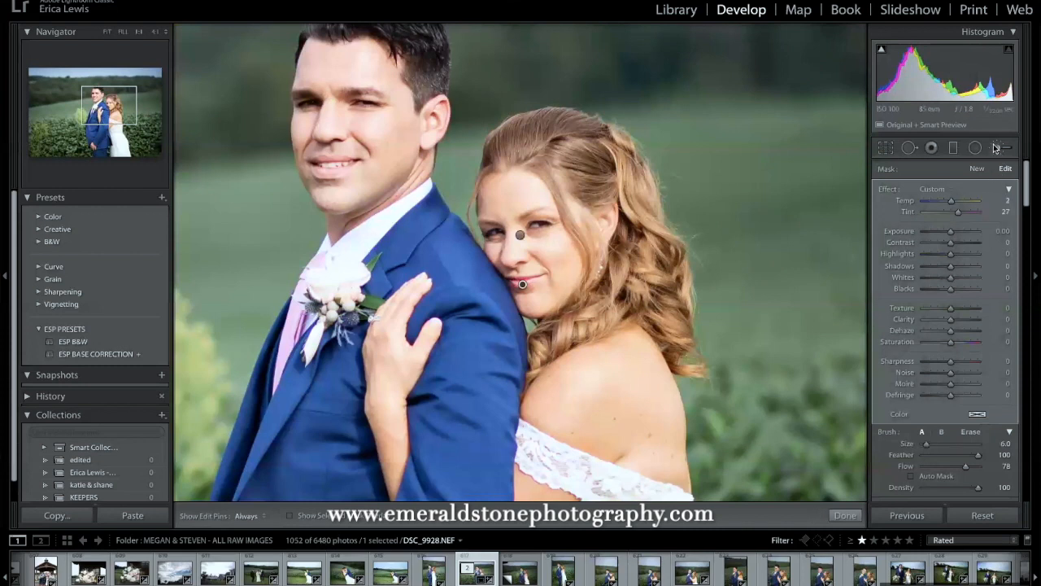
# Review the sharpening settings and the existing brush adjustment on the bride's face.
pyautogui.moveTo(1027, 204); pyautogui.dragTo(1027, 299)
pyautogui.scroll(-5, 1011, 328)
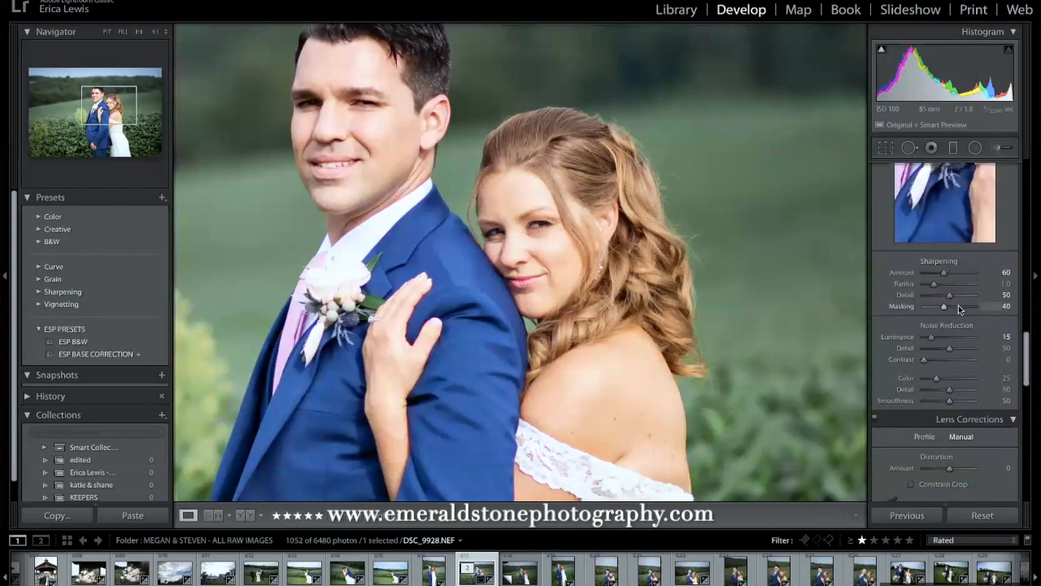
pyautogui.moveTo(947, 272); pyautogui.dragTo(951, 264)
pyautogui.press('k')
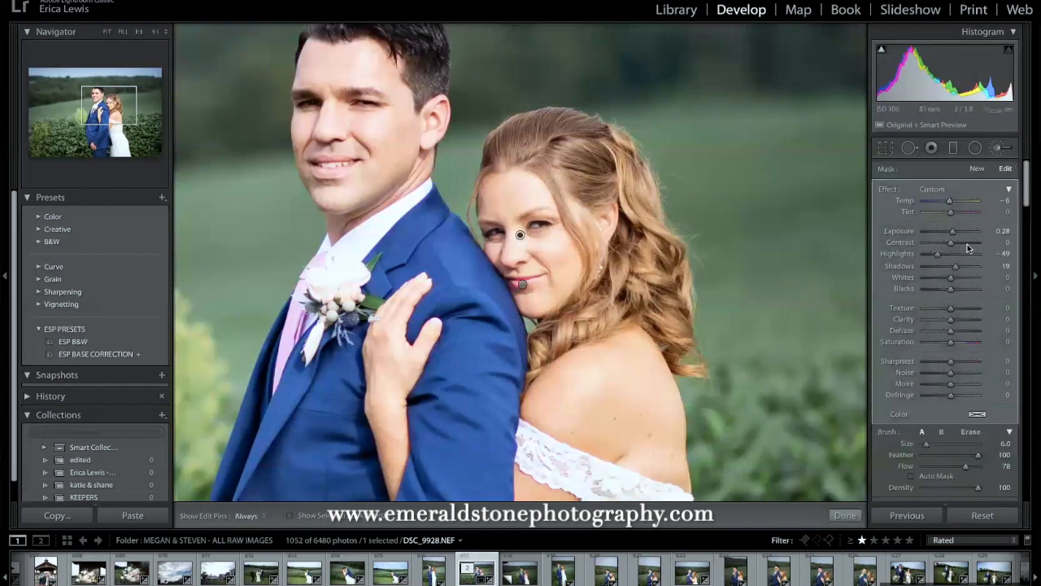
pyautogui.click(999, 148)
pyautogui.click(685, 188)
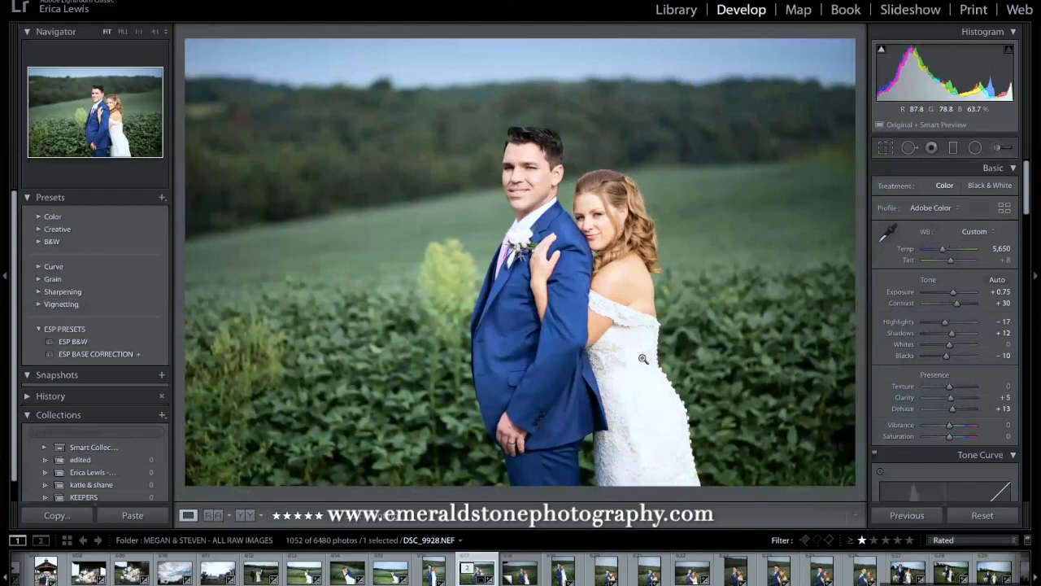
# Paint a new brush adjustment over the groom's shaded eye area with Exposure 0.28 and Shadows 12.
pyautogui.click(510, 263)
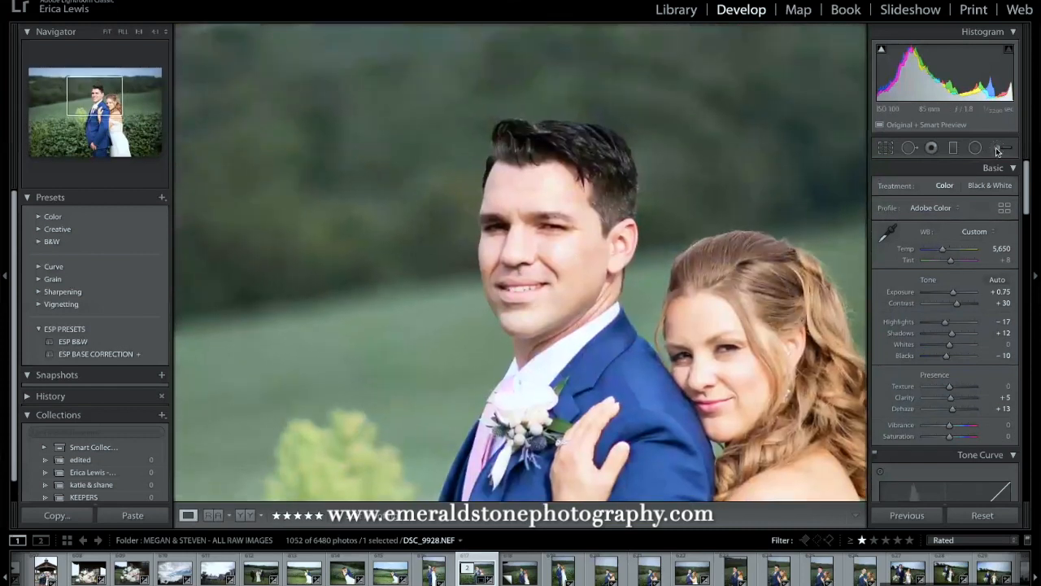
pyautogui.click(1000, 148)
pyautogui.click(935, 191)
pyautogui.click(942, 227)
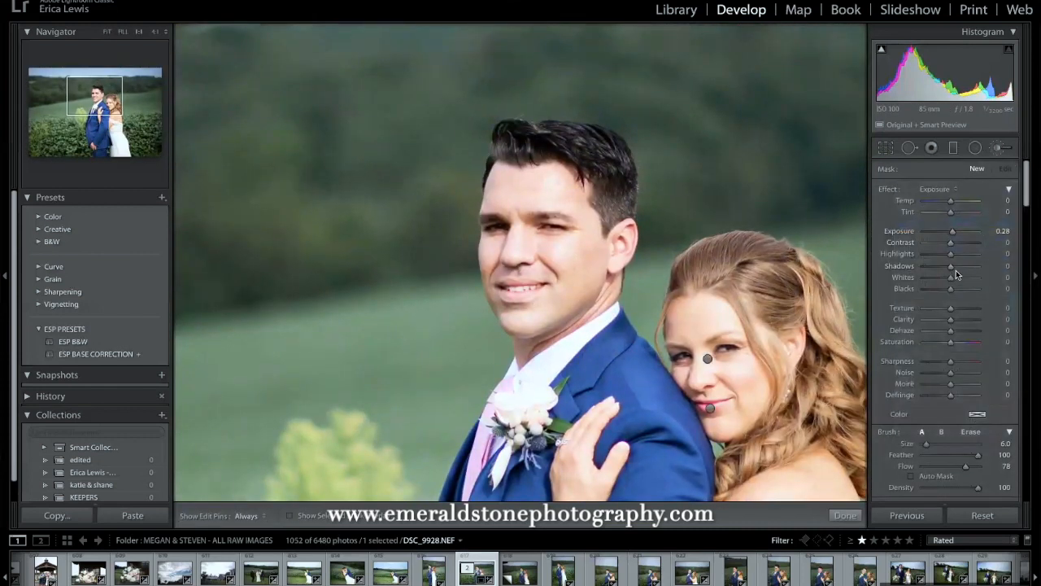
pyautogui.moveTo(955, 268); pyautogui.dragTo(953, 268)
pyautogui.scroll(5, 500, 228)
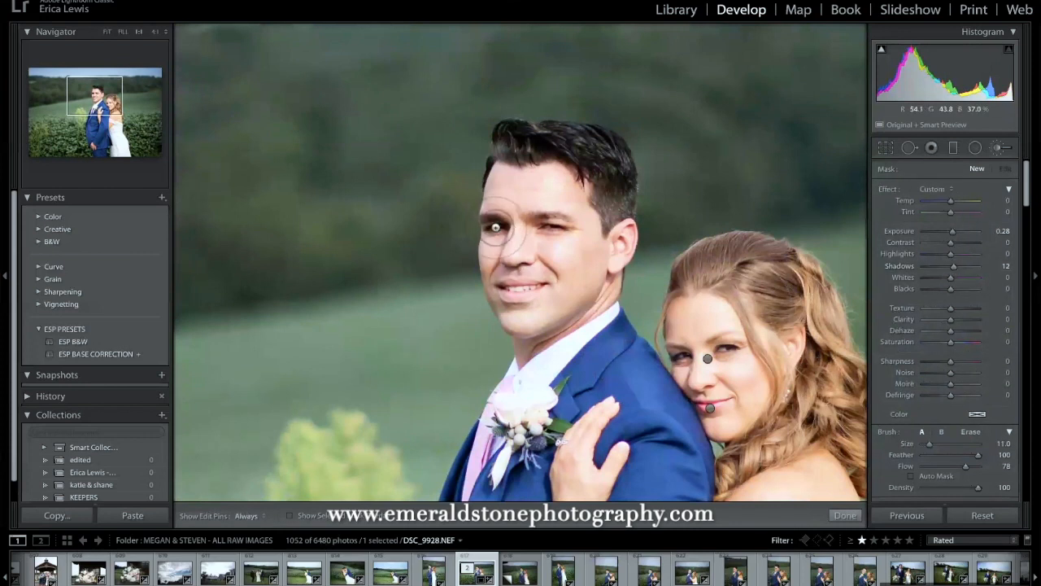
pyautogui.press('h')
pyautogui.moveTo(500, 227)
pyautogui.mouseDown()
pyautogui.moveTo(557, 251)
pyautogui.moveTo(572, 205)
pyautogui.moveTo(550, 322)
pyautogui.moveTo(529, 349)
pyautogui.moveTo(618, 260)
pyautogui.moveTo(549, 180)
pyautogui.moveTo(499, 207)
pyautogui.mouseUp()
pyautogui.press('h')
# Refine the groom's face brush adjustment by resetting Exposure to 0.00 and setting Shadows to 16 and Temp to 6.
pyautogui.doubleClick(951, 232)
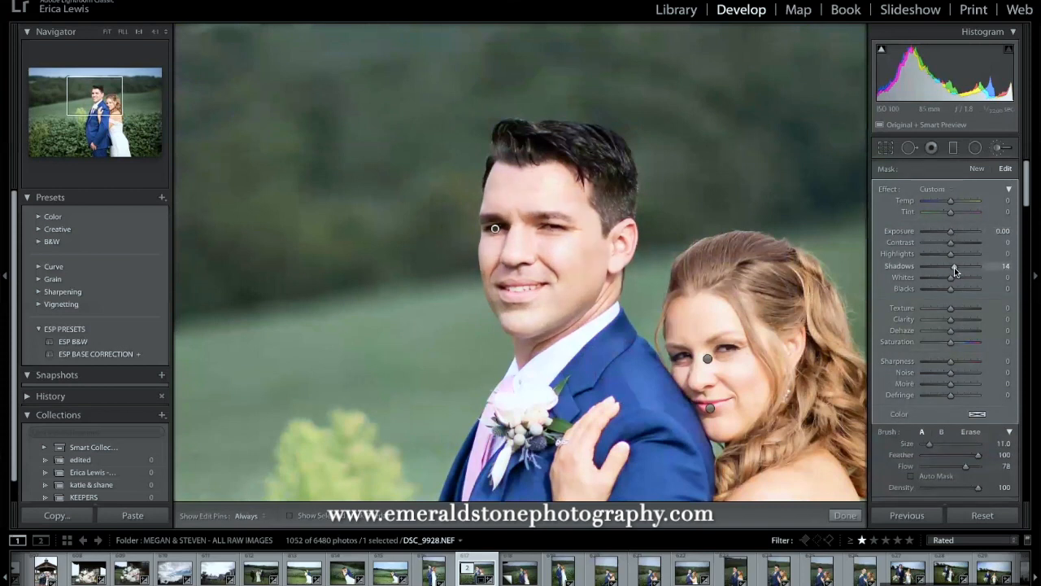
pyautogui.moveTo(950, 201); pyautogui.dragTo(952, 203)
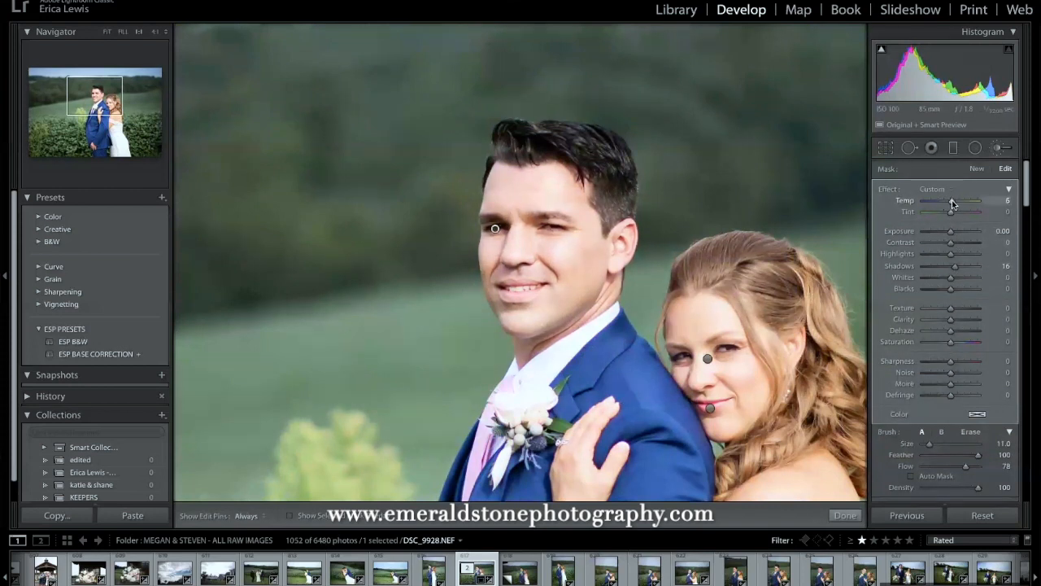
pyautogui.click(997, 149)
pyautogui.click(770, 378)
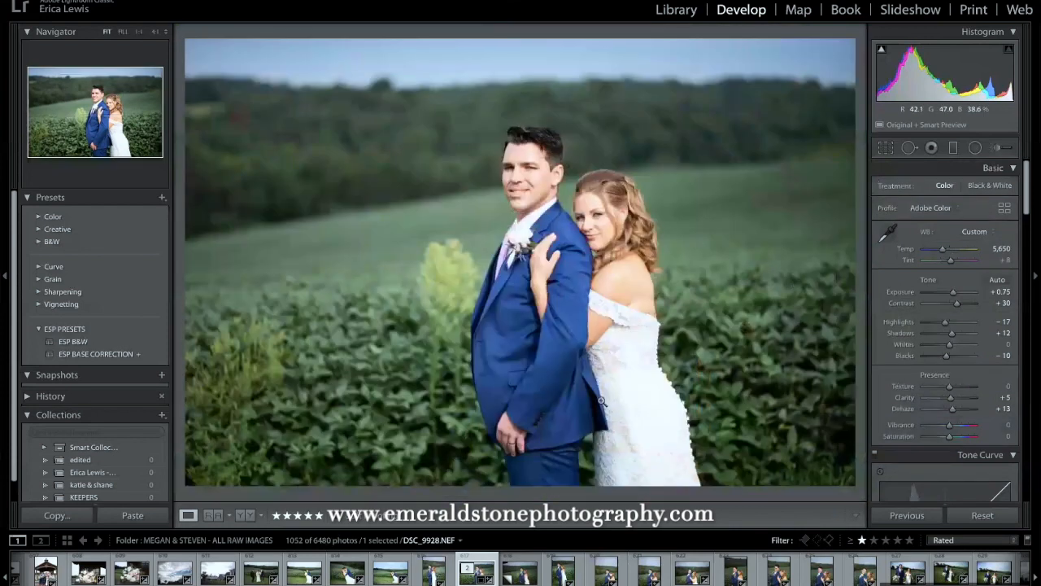
# Paint a new local brush adjustment over the white roses of the groom's boutonniere, using a smaller brush.
pyautogui.click(528, 286)
pyautogui.moveTo(519, 142); pyautogui.dragTo(513, 246)
pyautogui.press('super+equal')
pyautogui.press('super+equal')
pyautogui.press('super+minus')
pyautogui.press('super+minus')
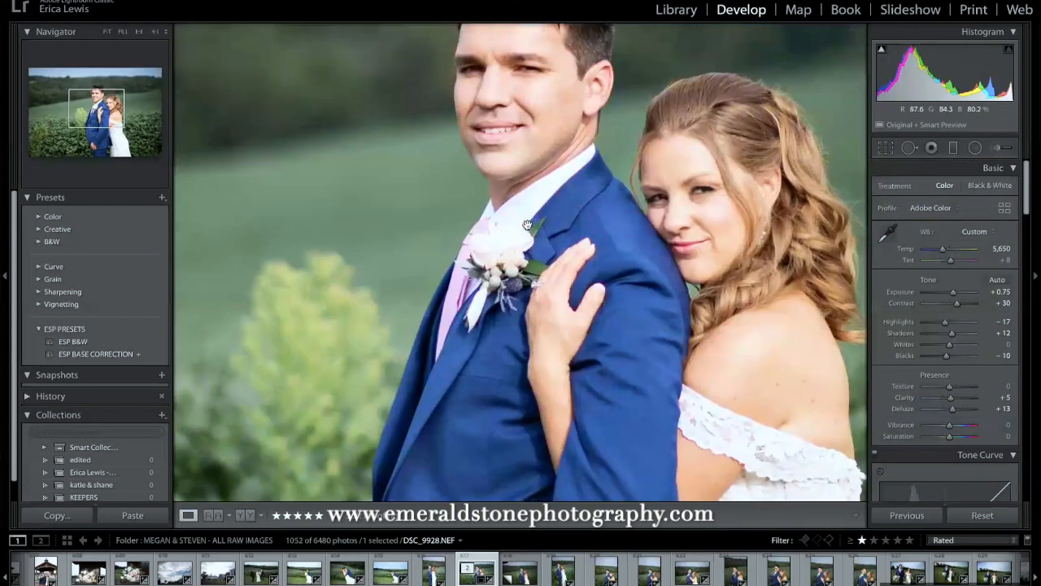
pyautogui.click(1000, 148)
pyautogui.click(937, 188)
pyautogui.click(919, 233)
pyautogui.press('[')
pyautogui.press('h')
pyautogui.moveTo(511, 227)
pyautogui.mouseDown()
pyautogui.moveTo(496, 236)
pyautogui.moveTo(510, 243)
pyautogui.moveTo(488, 239)
pyautogui.moveTo(502, 236)
pyautogui.moveTo(493, 239)
pyautogui.moveTo(498, 265)
pyautogui.mouseUp()
pyautogui.click(1000, 147)
# Remove the purple fringing around the boutonniere with a Defringe purple Amount of 3, and compare the photo before and after editing.
pyautogui.press('super+=')
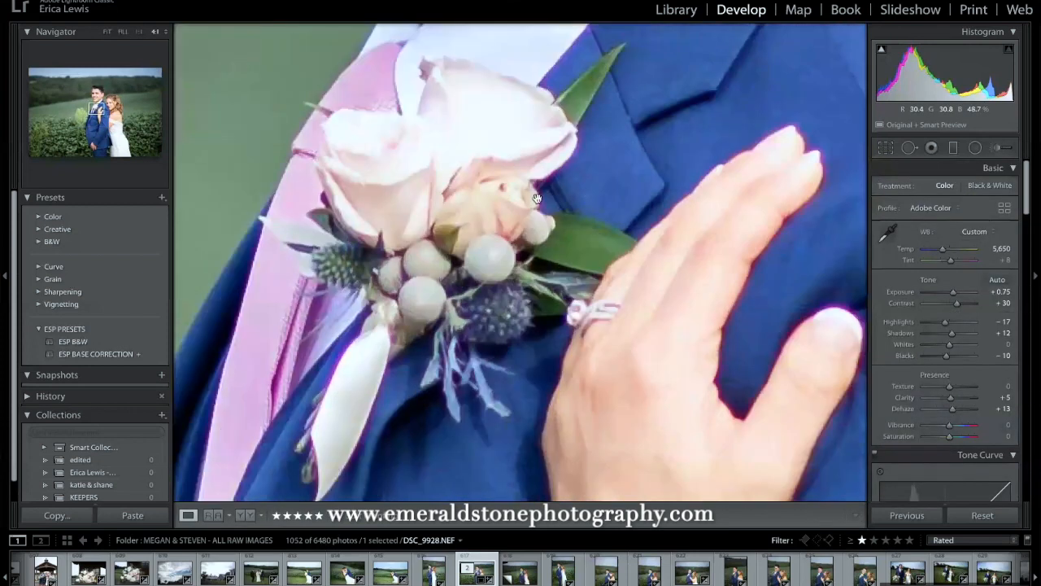
pyautogui.moveTo(508, 96); pyautogui.dragTo(544, 166)
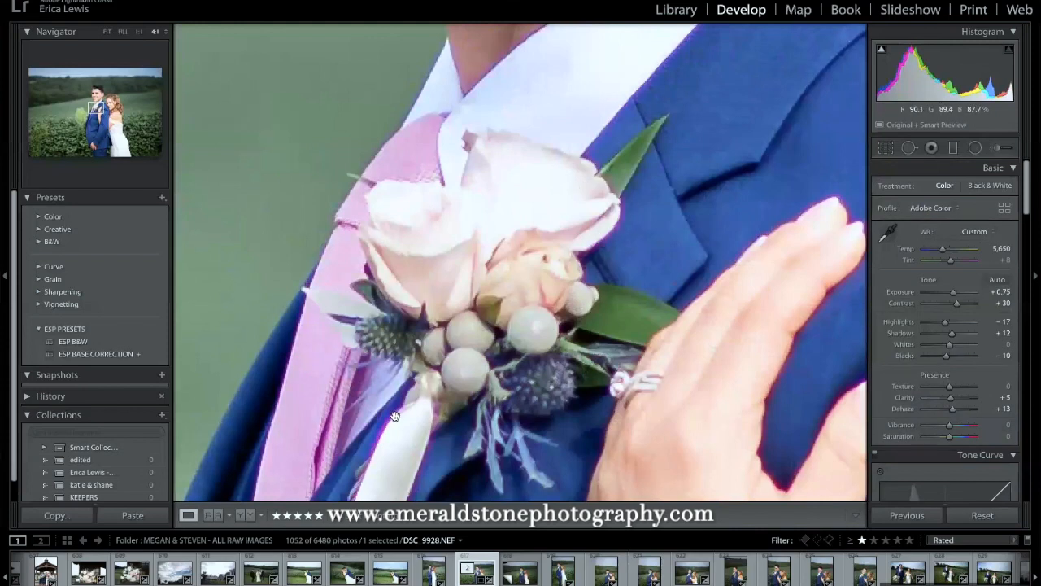
pyautogui.moveTo(1029, 213); pyautogui.dragTo(1029, 386)
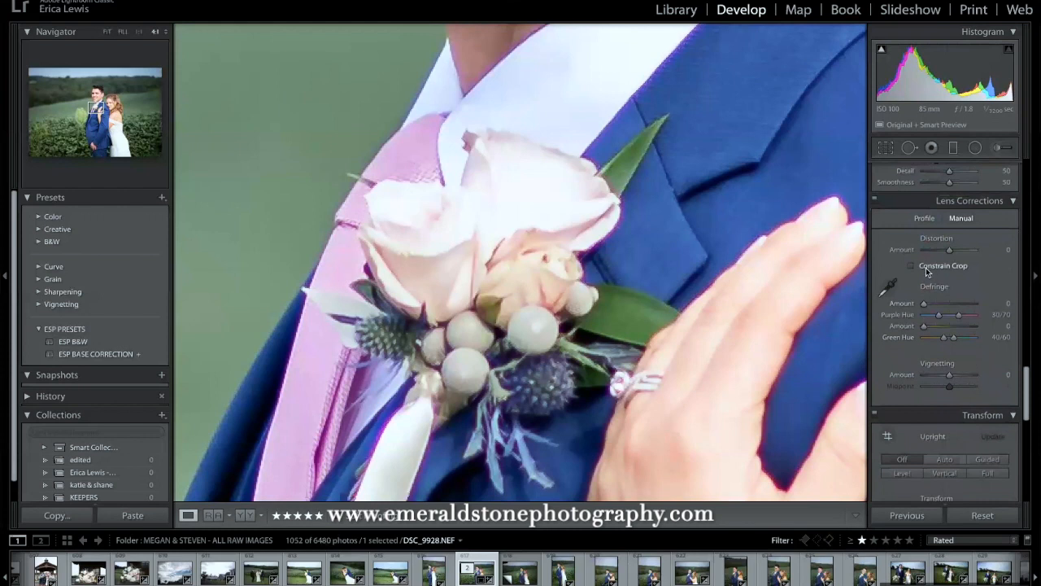
pyautogui.click(927, 218)
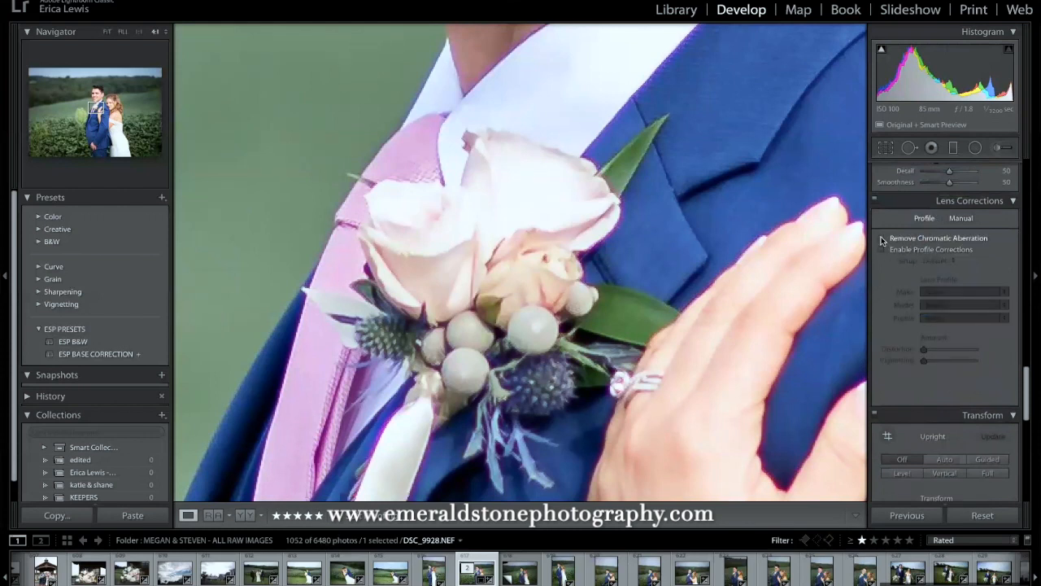
pyautogui.click(976, 216)
pyautogui.moveTo(925, 303); pyautogui.dragTo(998, 305)
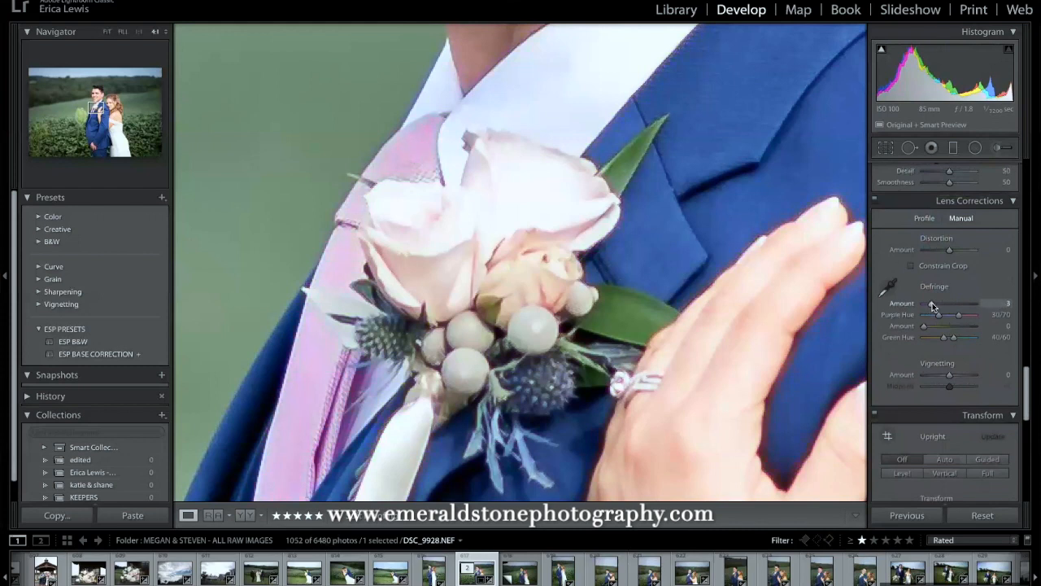
pyautogui.moveTo(928, 303); pyautogui.dragTo(927, 305)
pyautogui.press('z')
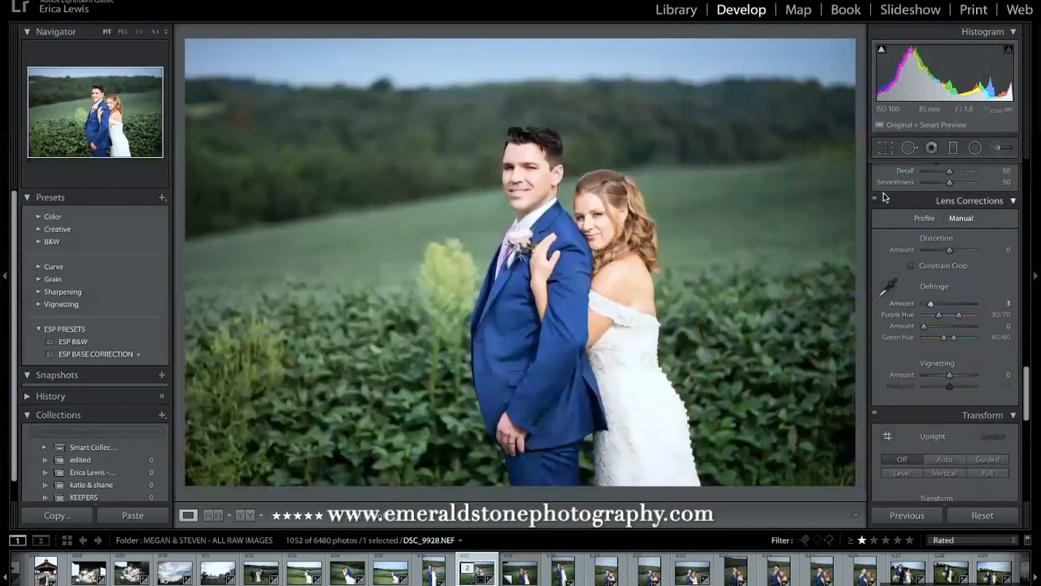
pyautogui.press('\\')
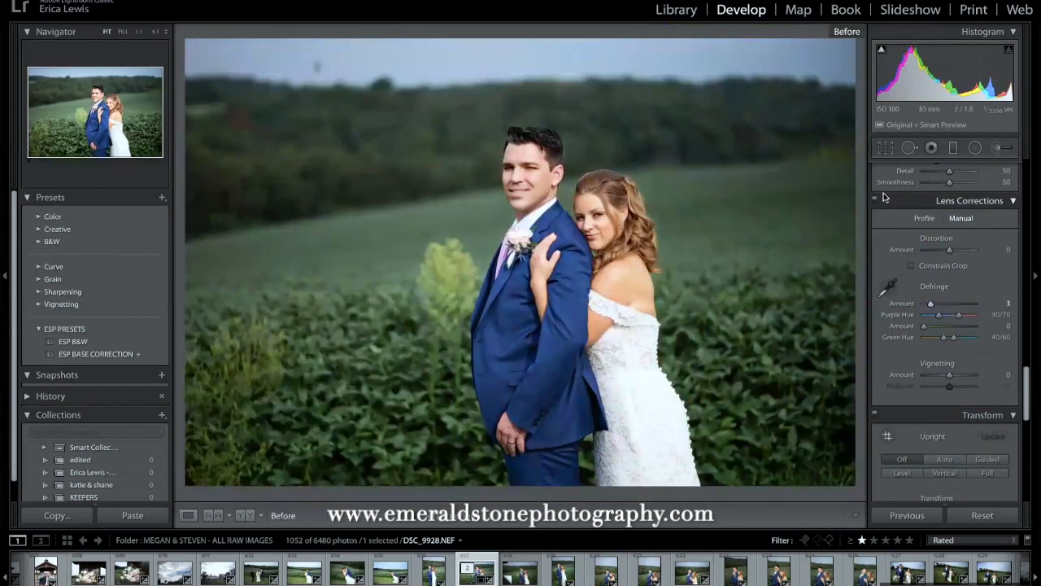
pyautogui.press('\\')
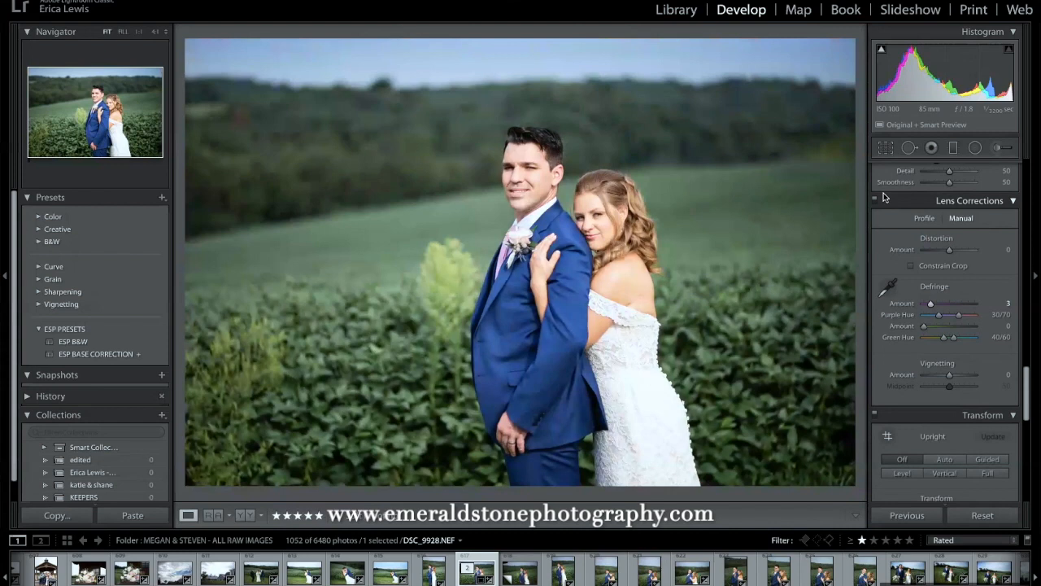
# Create another virtual copy of the portrait and crop it at the original aspect ratio to cut out the dark roof corner.
pyautogui.hotkey('ctrl', "'")
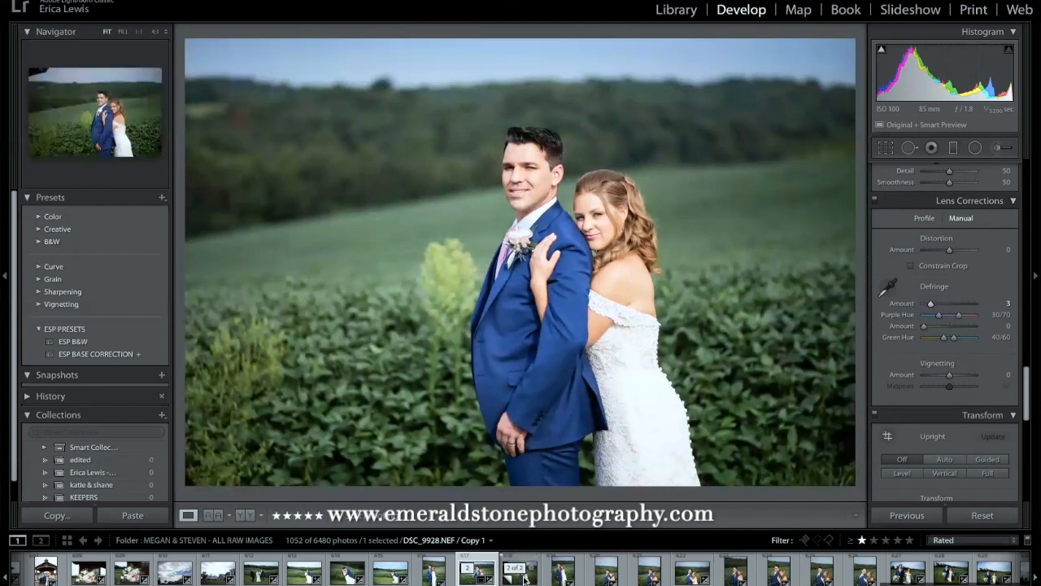
pyautogui.click(522, 573)
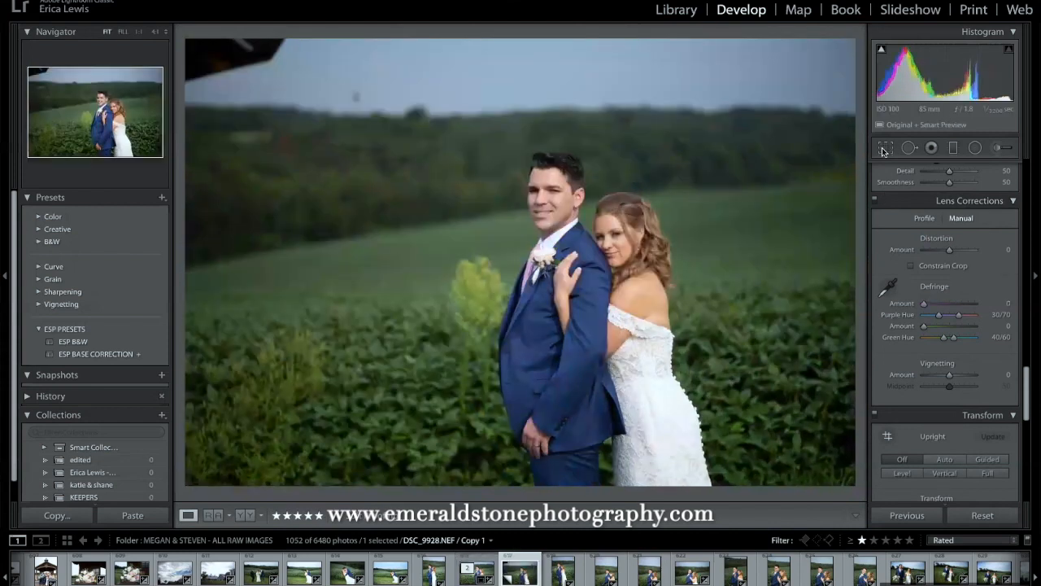
pyautogui.click(883, 152)
pyautogui.moveTo(189, 40); pyautogui.dragTo(215, 59)
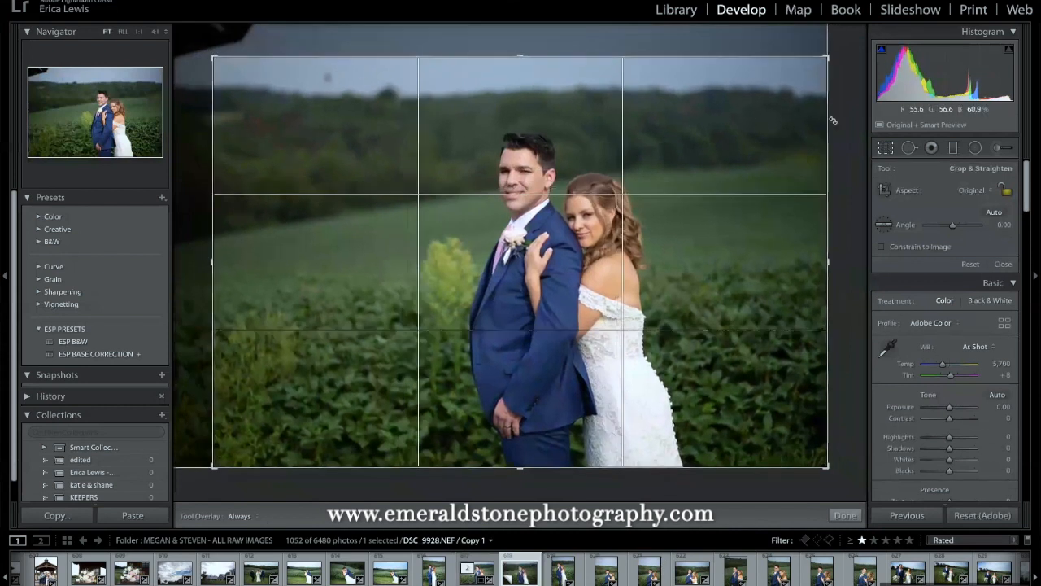
# Heal the dark mark in the sky on the new copy with Spot Removal and apply the ESP B&W preset.
pyautogui.click(909, 147)
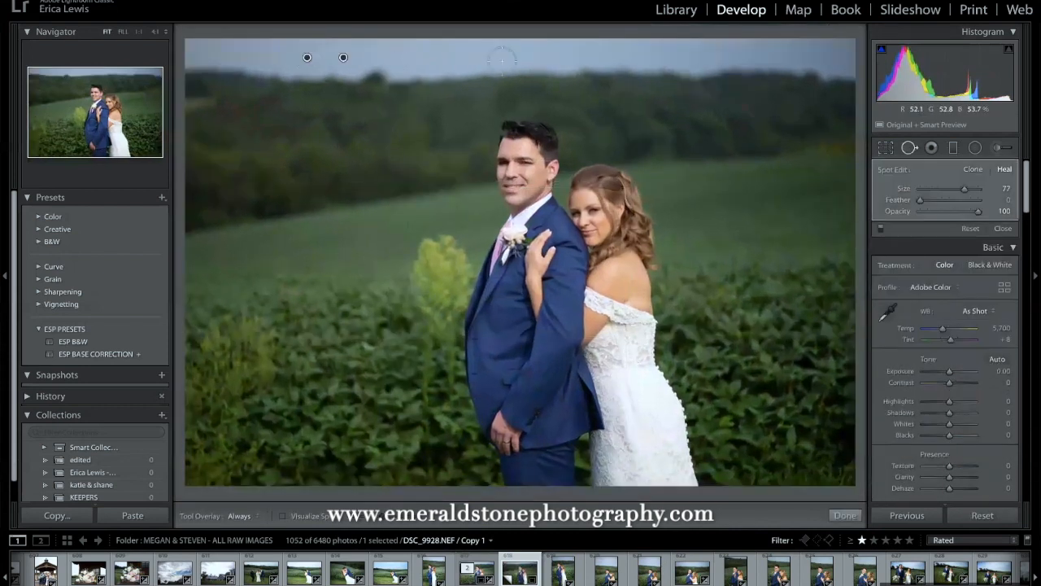
pyautogui.press('q')
pyautogui.click(74, 341)
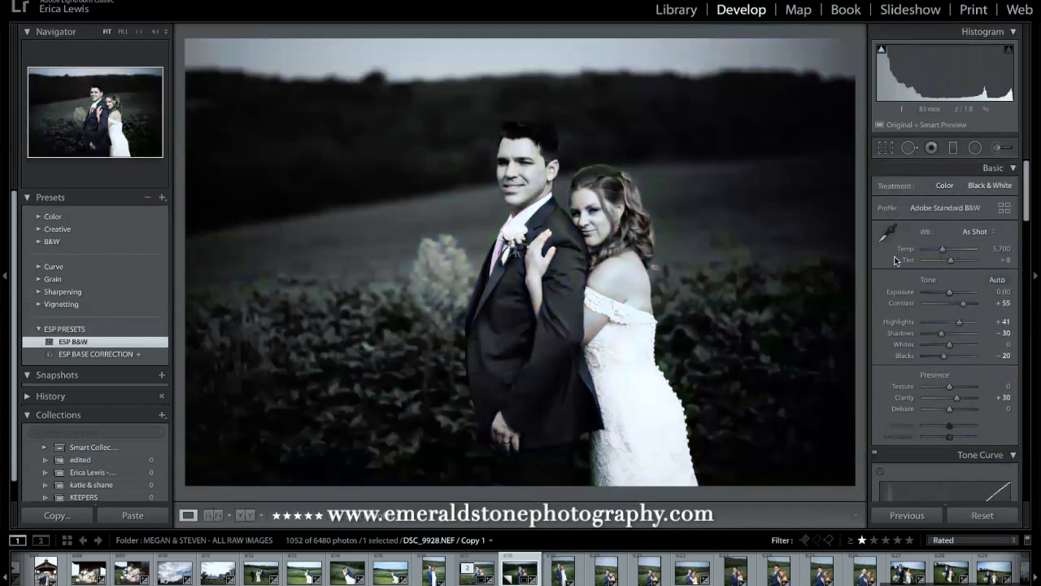
# Set the black-and-white copy's Exposure to +0.20.
pyautogui.moveTo(949, 293); pyautogui.dragTo(951, 294)
# Try to brighten the groom's shaded eyes with a size 4 local brush at Shadows 81, and undo the adjustment.
pyautogui.click(503, 157)
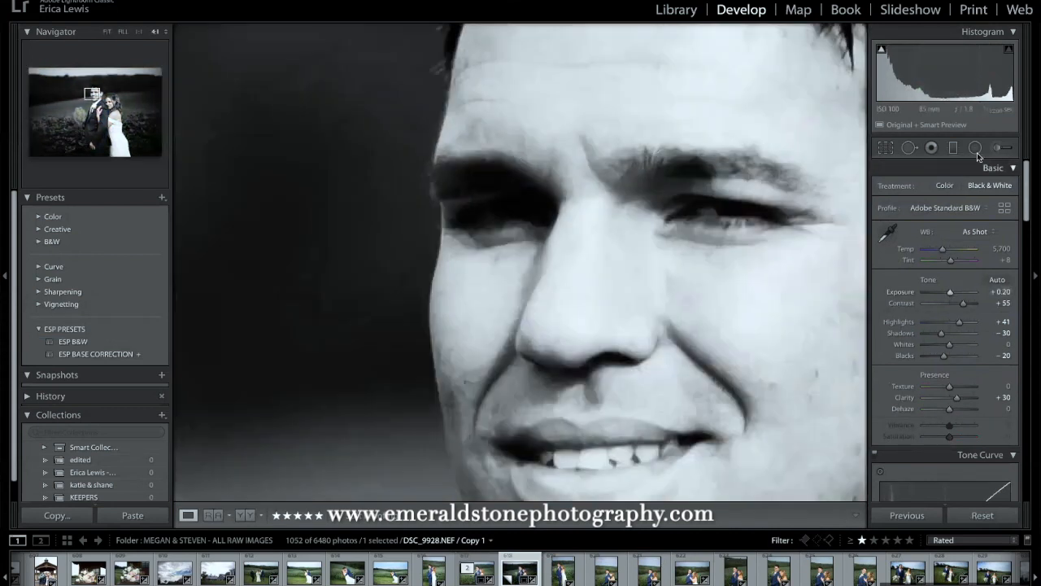
pyautogui.moveTo(744, 259); pyautogui.dragTo(594, 111)
pyautogui.press('super+minus')
pyautogui.click(998, 148)
pyautogui.click(943, 191)
pyautogui.click(943, 196)
pyautogui.scroll(-6, 491, 215)
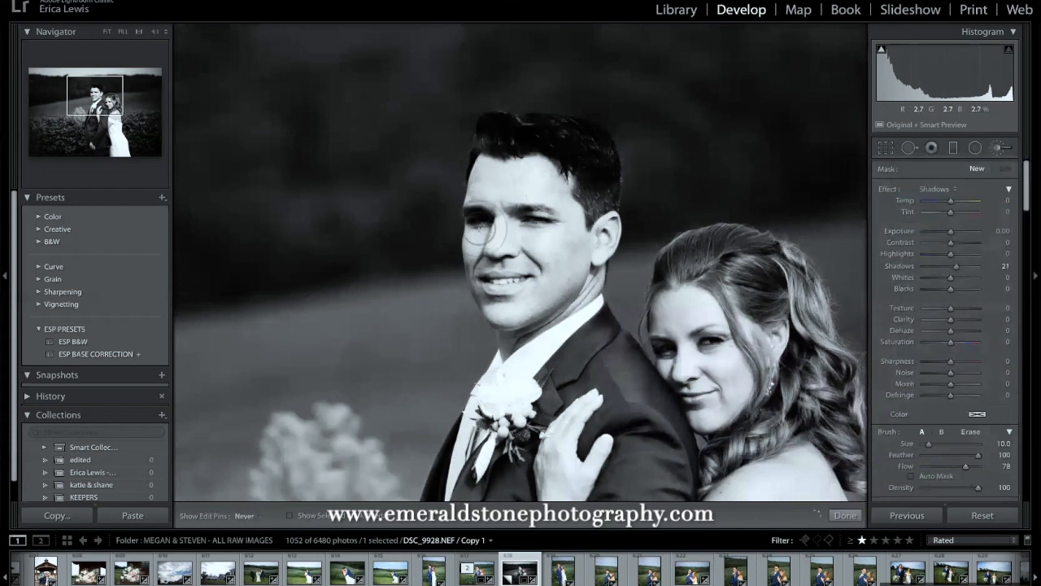
pyautogui.click(474, 218)
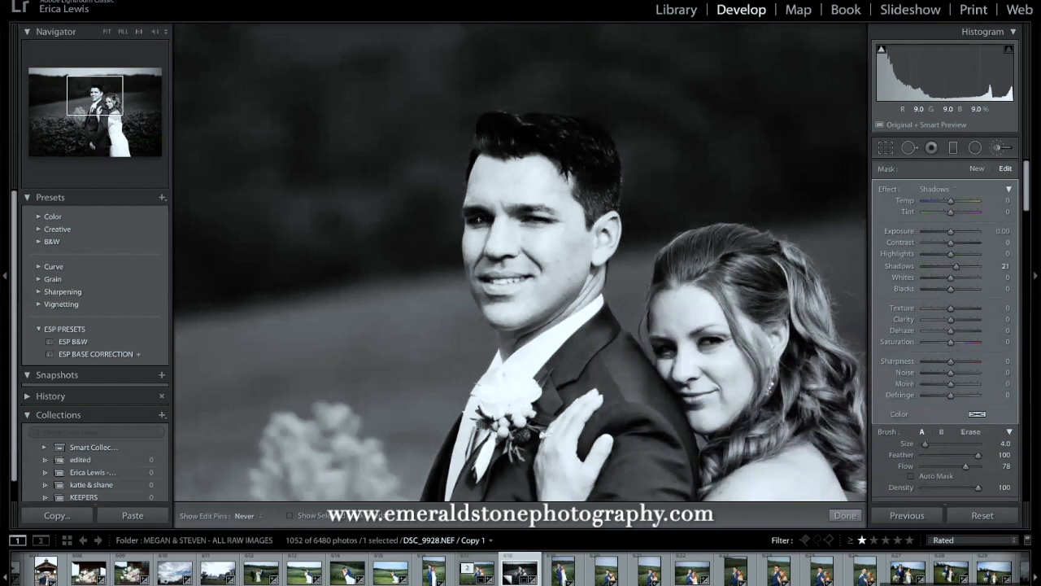
pyautogui.click(973, 266)
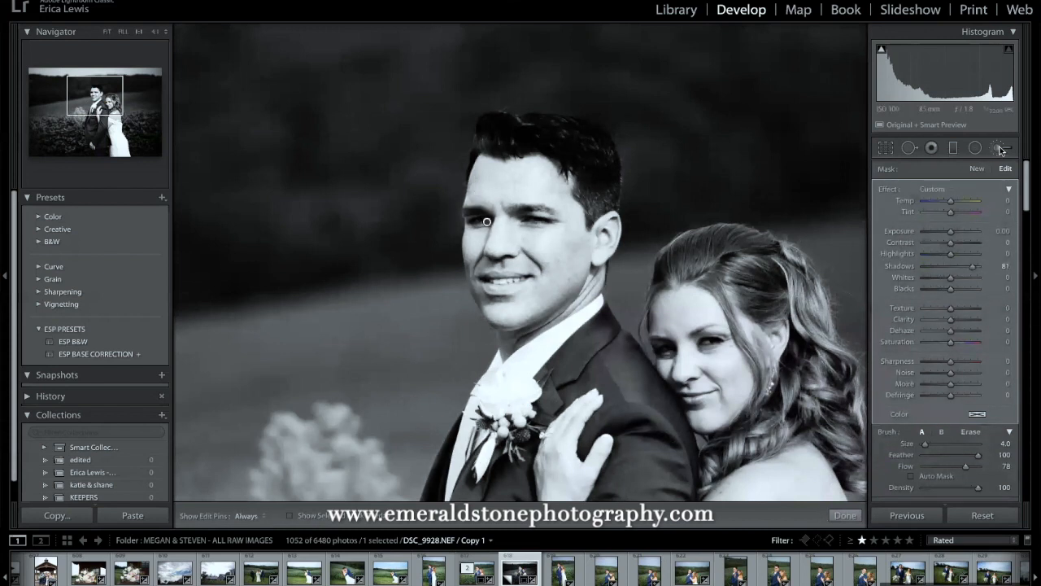
pyautogui.hotkey('ctrl', 'z')
pyautogui.hotkey('ctrl', 'z')
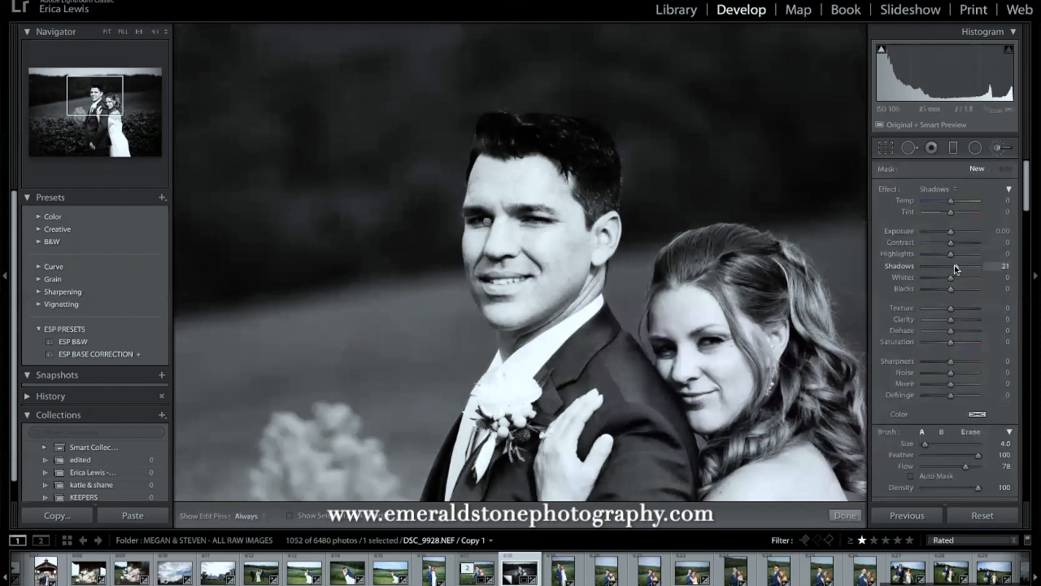
pyautogui.click(993, 153)
pyautogui.click(658, 122)
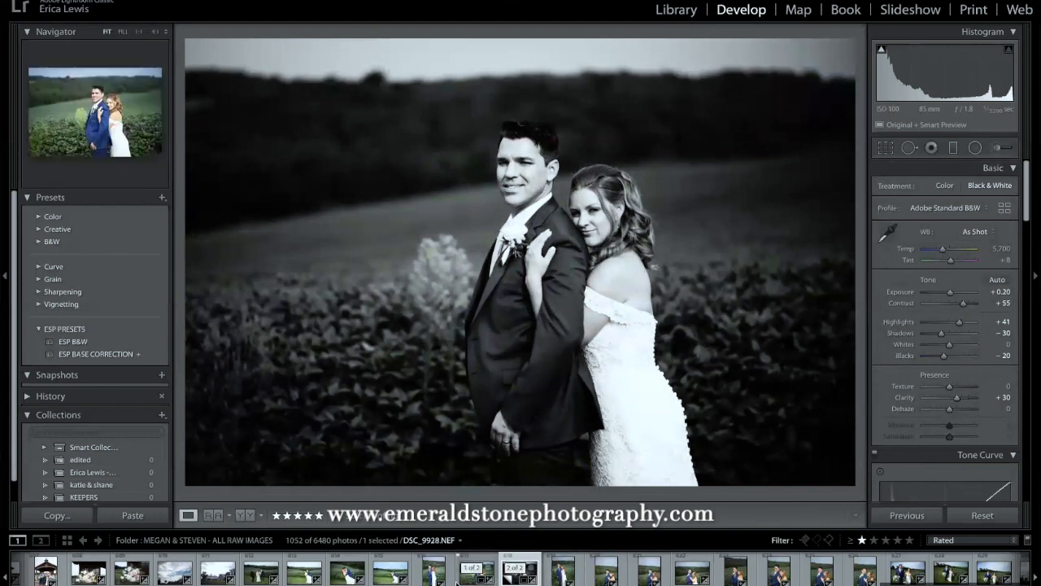
# Copy the develop settings of the edited colour version of the couple's landscape portrait.
pyautogui.click(476, 573)
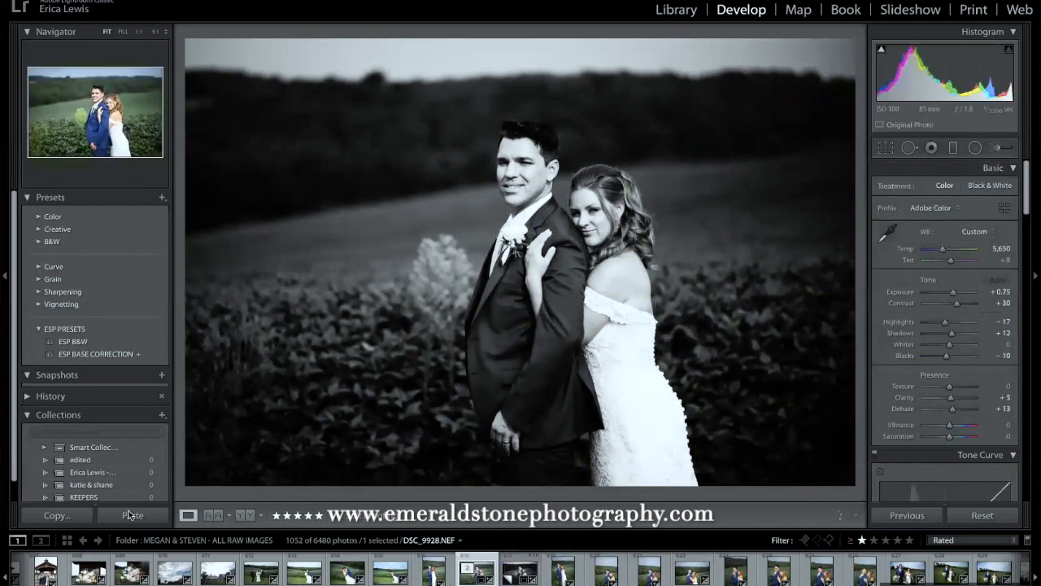
pyautogui.hotkey('ctrl', 'shift', 'c')
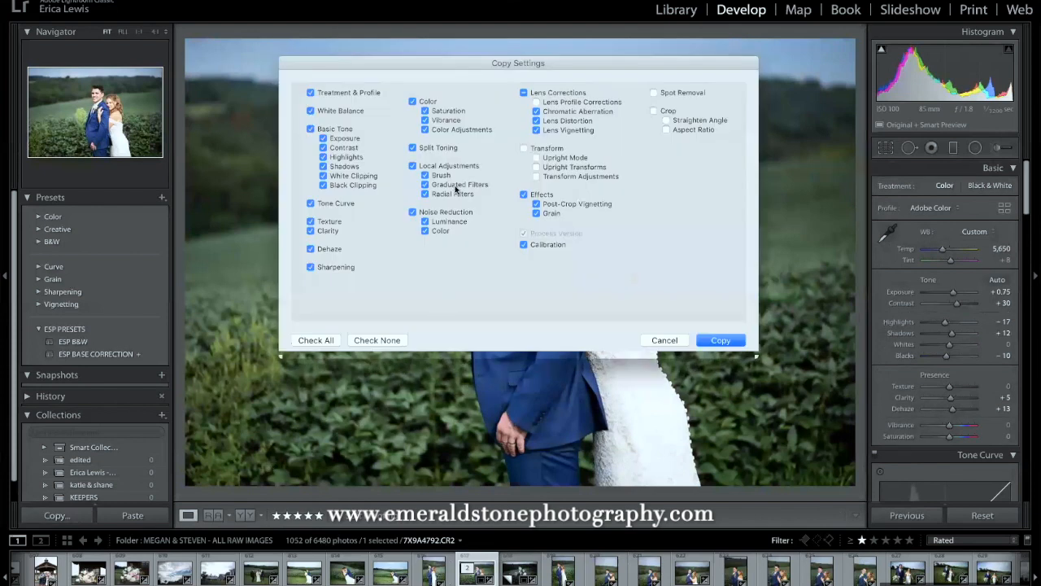
pyautogui.click(720, 340)
# Reset the full-length portrait DSC_9931 and paste the copied develop settings onto it.
pyautogui.click(563, 574)
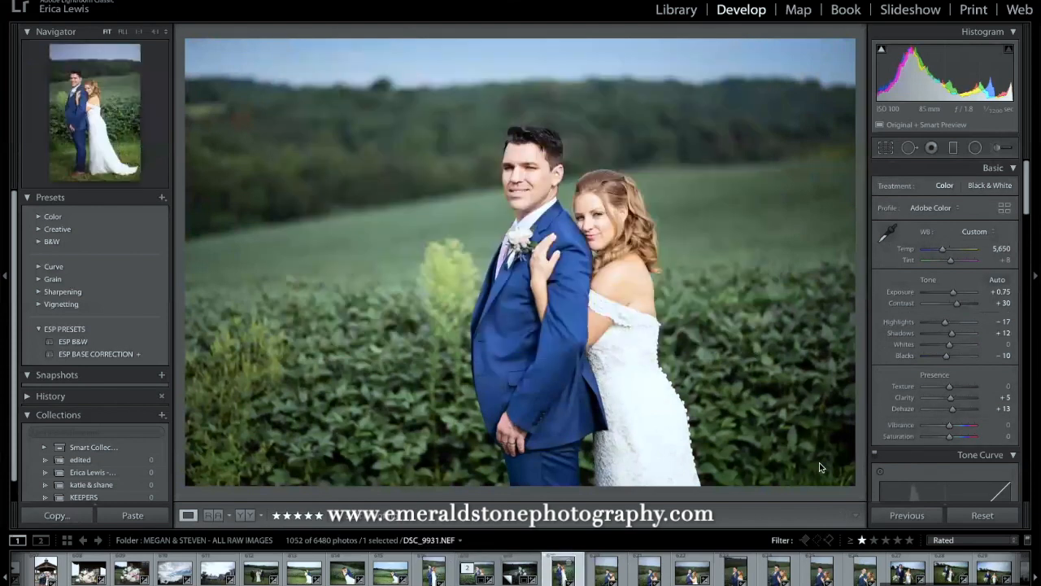
pyautogui.click(961, 518)
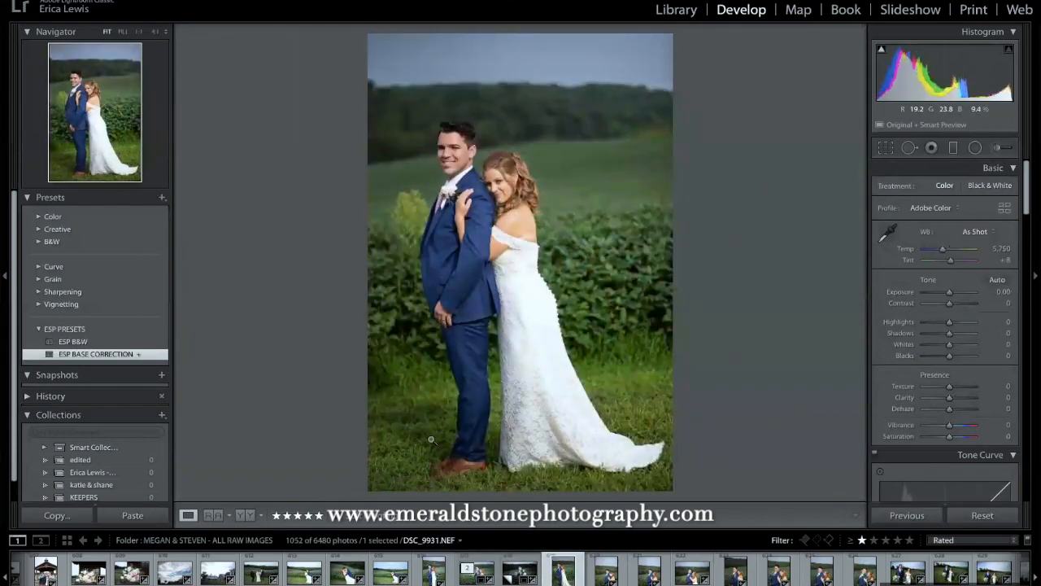
pyautogui.click(138, 516)
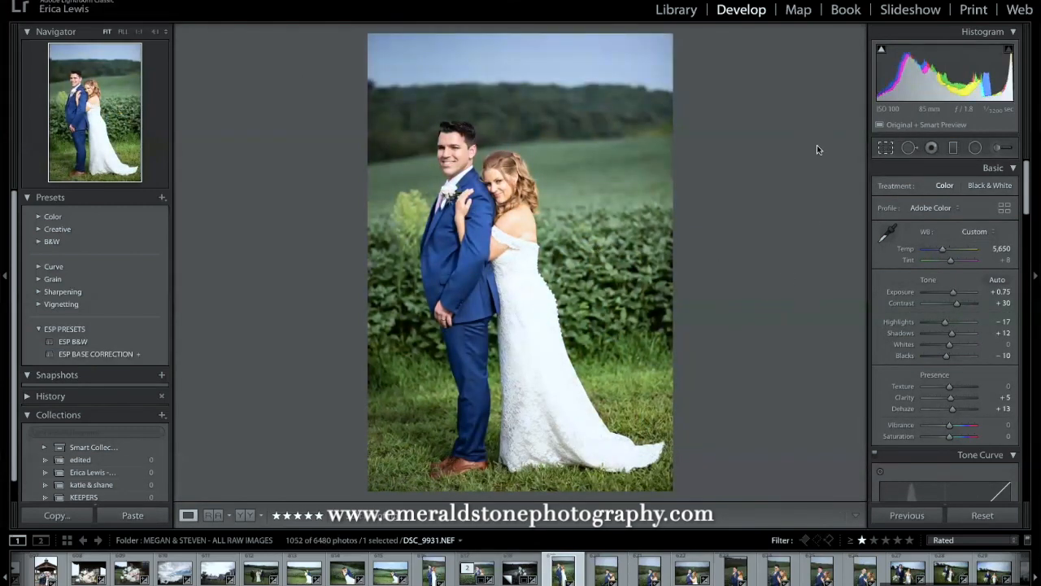
# Straighten the full-length portrait by an angle of 2.57 and reposition the photo within the crop frame.
pyautogui.press('r')
pyautogui.moveTo(786, 170); pyautogui.dragTo(792, 181)
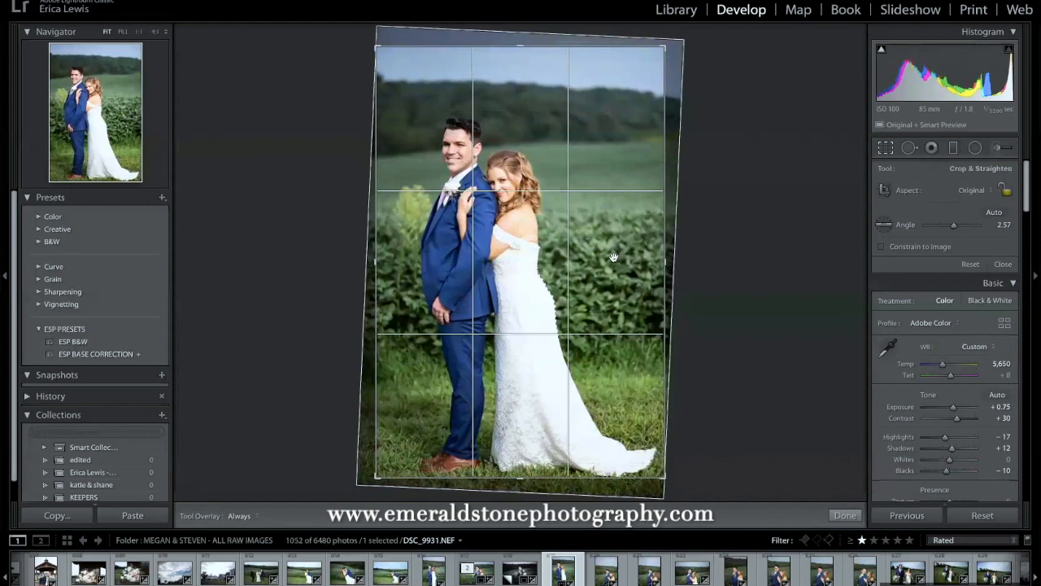
pyautogui.moveTo(645, 246); pyautogui.dragTo(645, 238)
pyautogui.press('r')
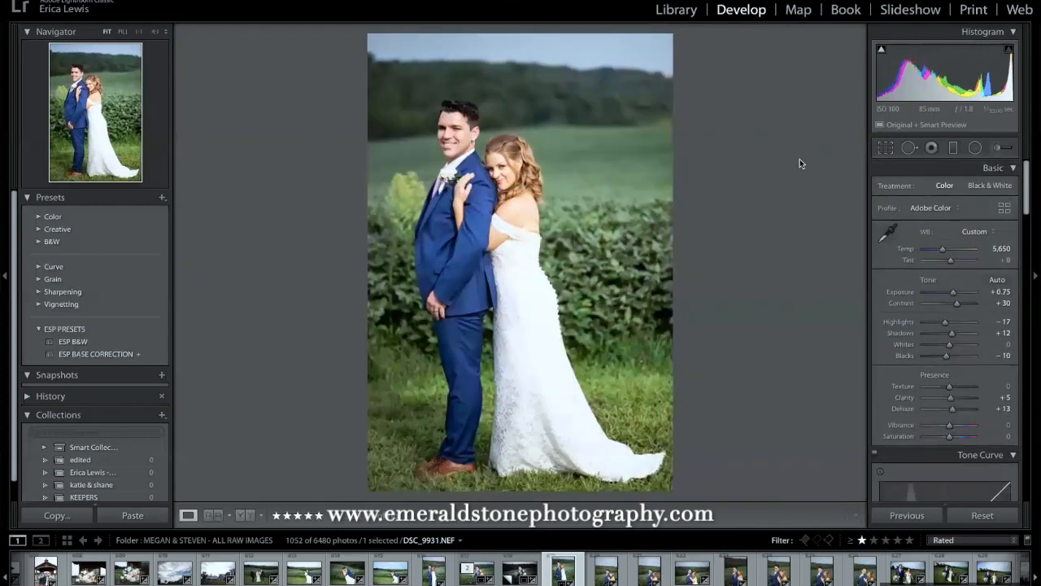
# Set the portrait's Highlights to -33 and its white balance Temp to 5,600.
pyautogui.moveTo(945, 321); pyautogui.dragTo(934, 320)
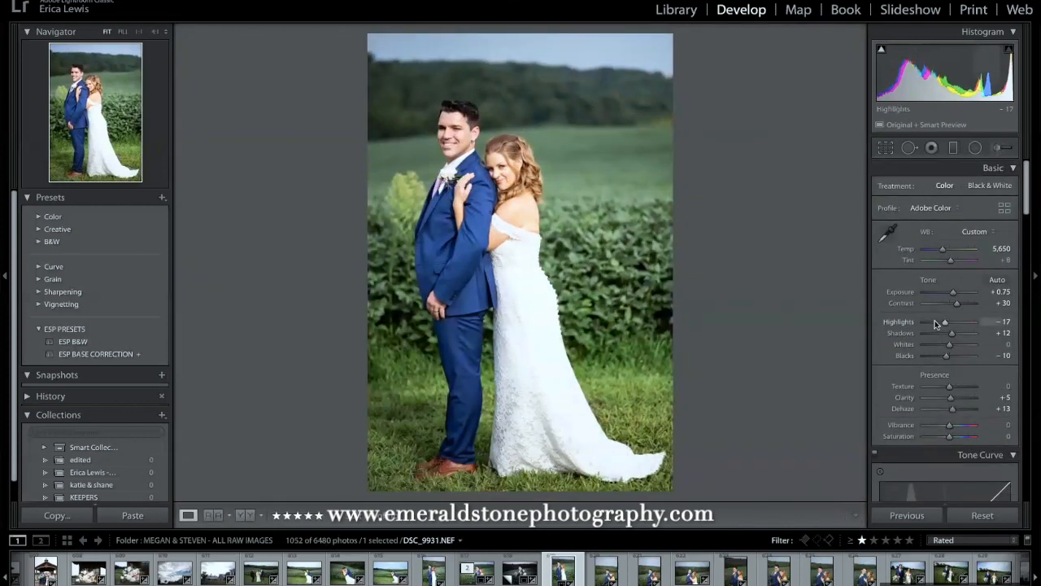
pyautogui.click(999, 248)
pyautogui.write('5,600')
pyautogui.press('Tab')
pyautogui.press('Return')
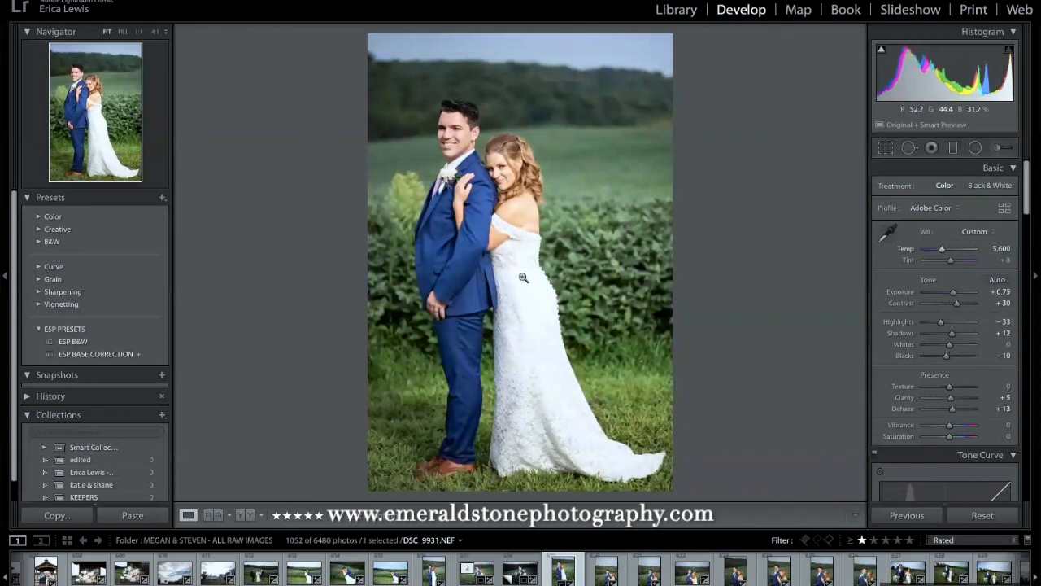
# Lighten the groom's shaded eyes with a size 4 local brush set to Shadows 31.
pyautogui.click(513, 156)
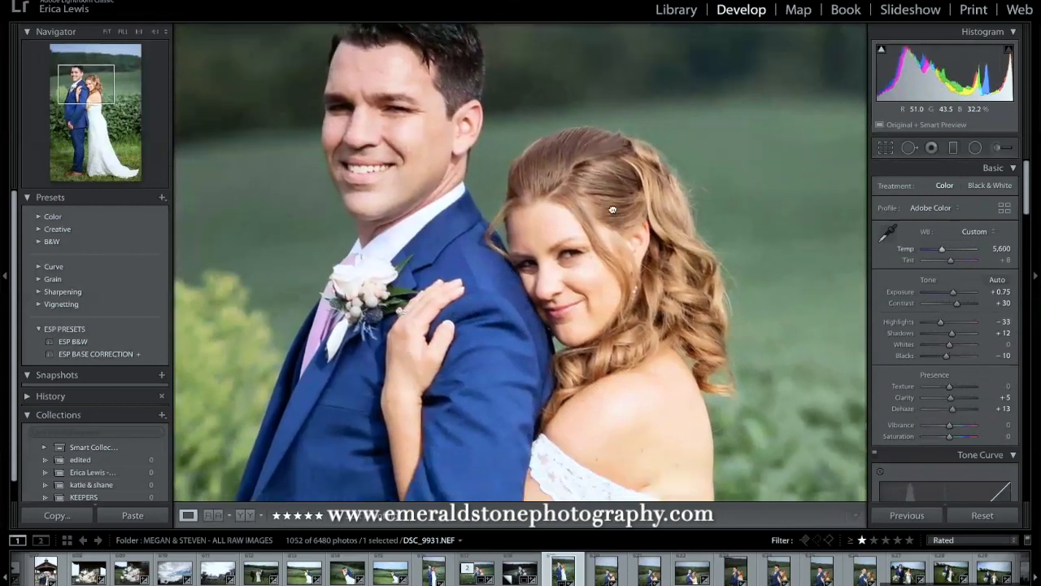
pyautogui.click(1001, 147)
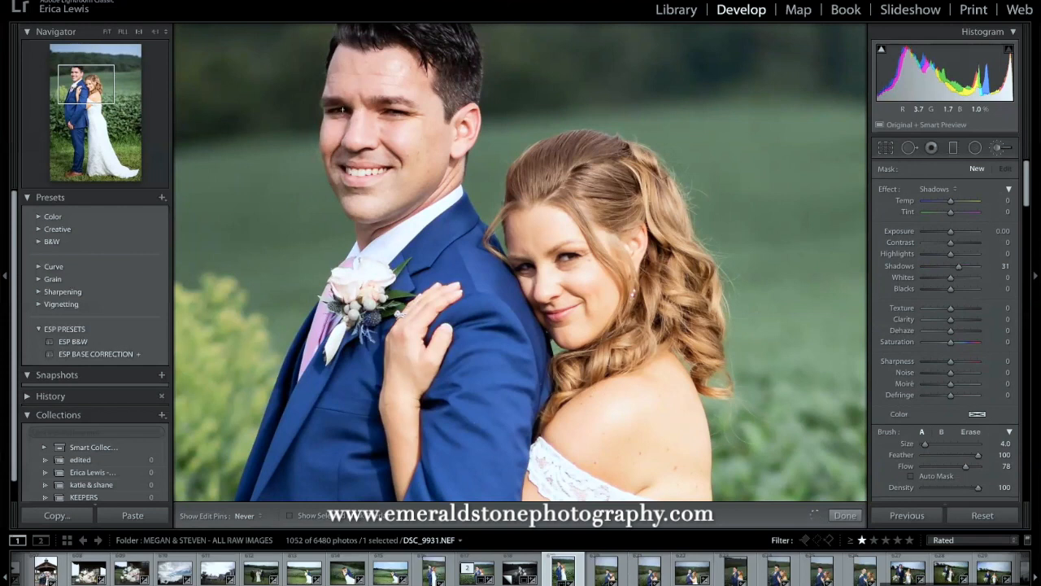
pyautogui.click(342, 110)
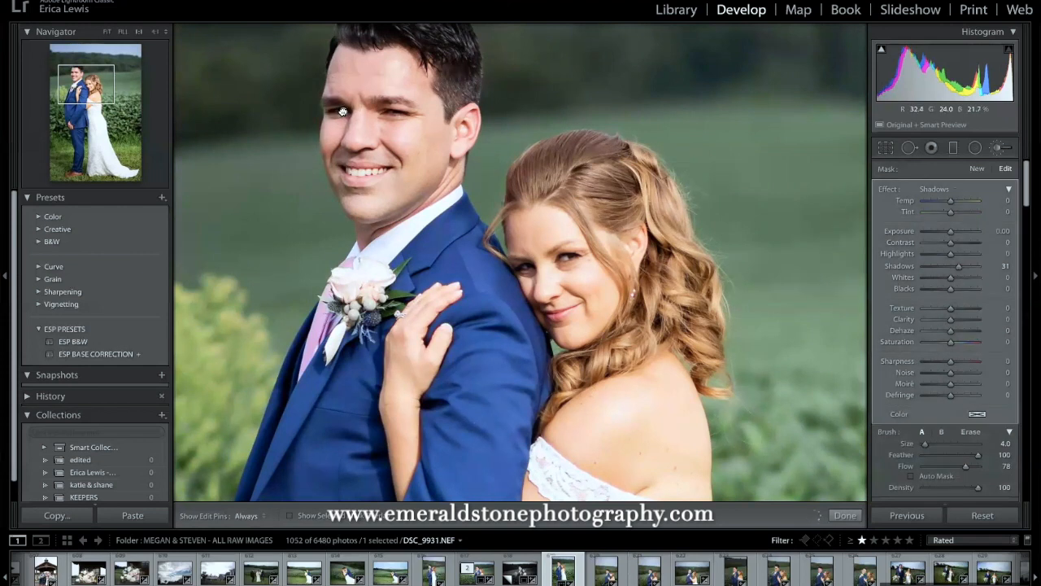
# Paint the bride's face with a new size 12 brush adjustment set to Temp -10, Exposure 0.27 and Highlights -52.
pyautogui.click(943, 190)
pyautogui.click(946, 165)
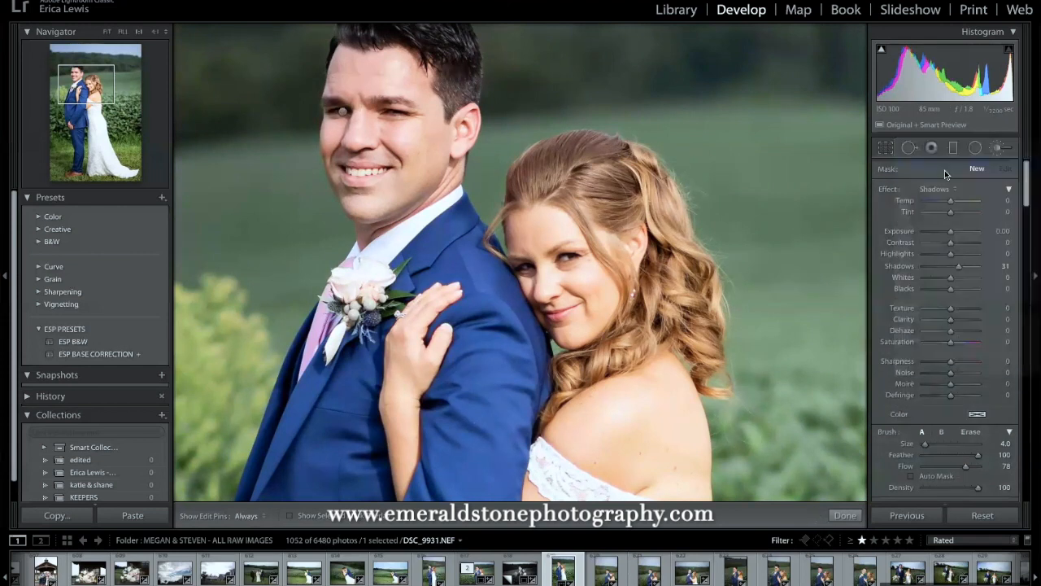
pyautogui.moveTo(950, 255); pyautogui.dragTo(937, 254)
pyautogui.moveTo(950, 202); pyautogui.dragTo(947, 201)
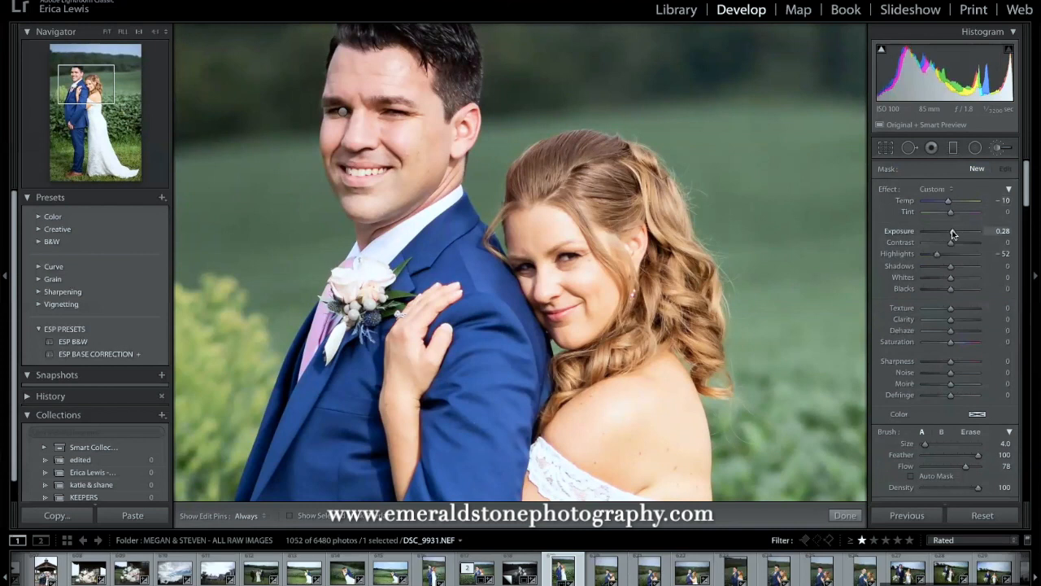
pyautogui.press('h')
pyautogui.scroll(8, 550, 274)
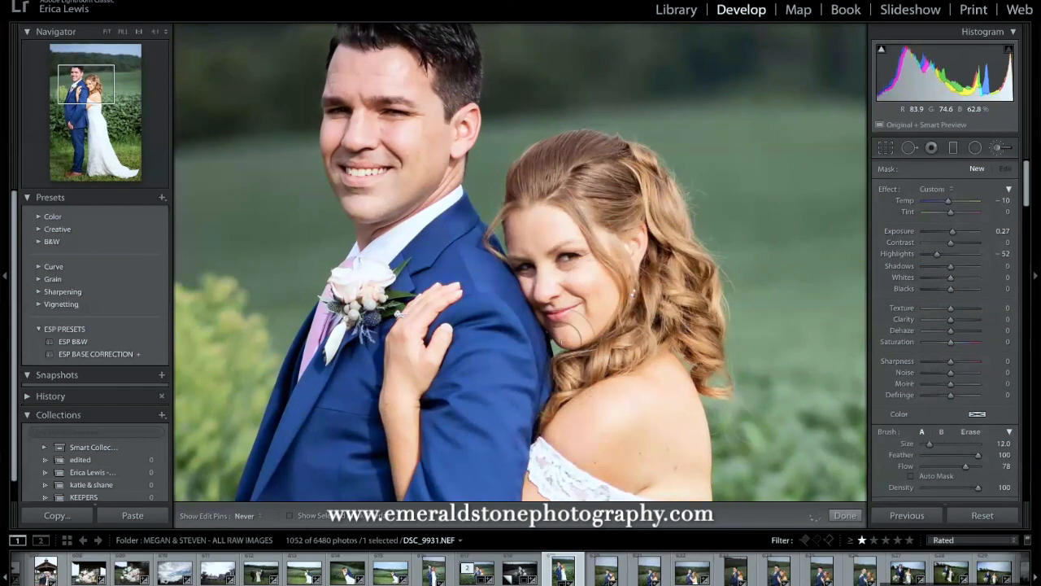
pyautogui.press('h')
# Tint the bride's lips with a new size 4 brush adjustment set to Temp 8 and Tint 40.
pyautogui.click(977, 168)
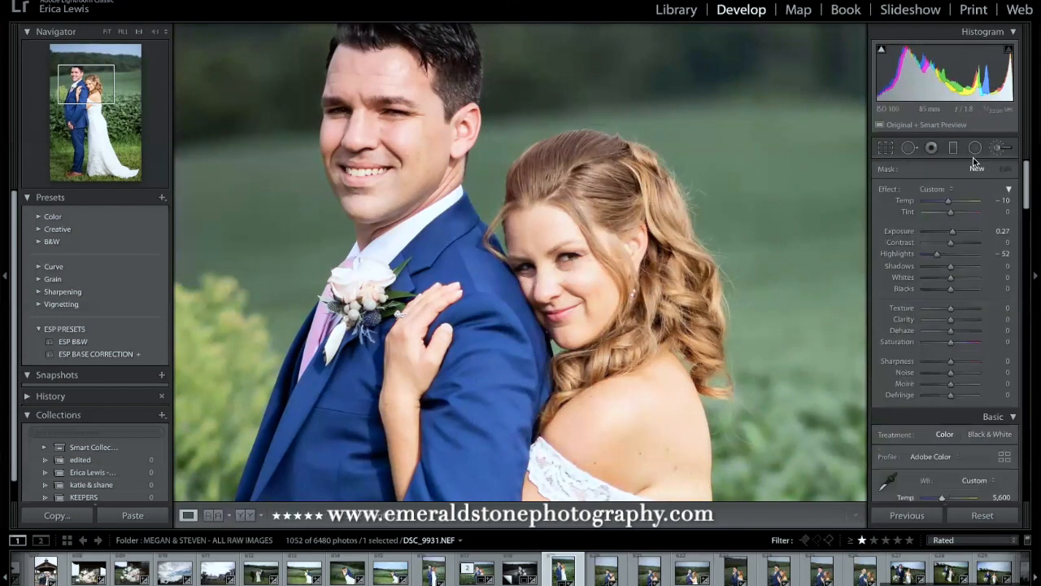
pyautogui.click(935, 190)
pyautogui.click(923, 203)
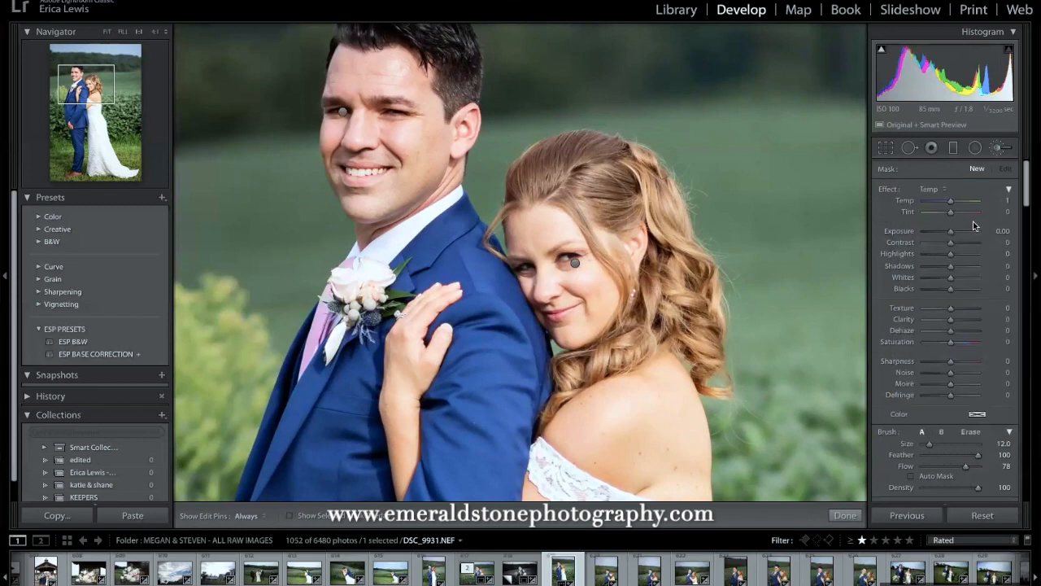
pyautogui.scroll(-8, 570, 302)
pyautogui.press('h')
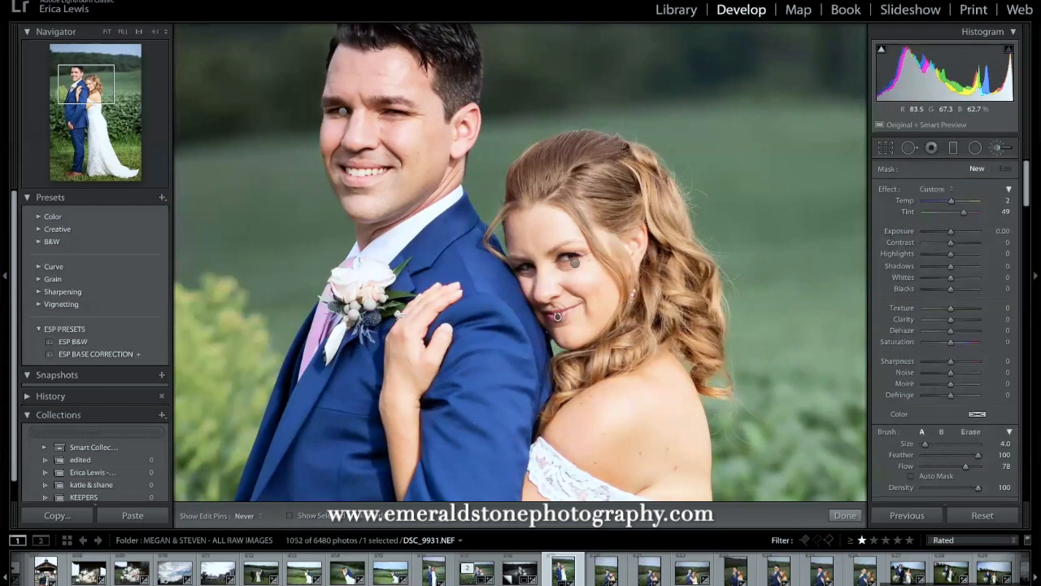
pyautogui.press('h')
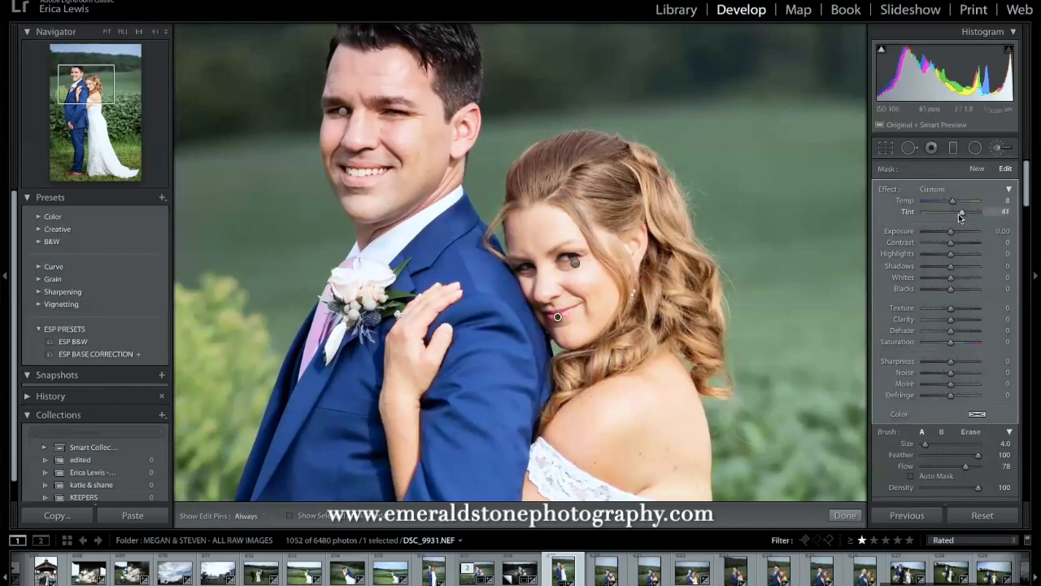
# Recover the boutonniere's white roses with a new size 7 brush adjustment set to Highlights -100.
pyautogui.click(981, 169)
pyautogui.click(932, 189)
pyautogui.click(930, 236)
pyautogui.scroll(3, 374, 279)
pyautogui.moveTo(375, 278)
pyautogui.mouseDown()
pyautogui.moveTo(368, 267)
pyautogui.moveTo(317, 342)
pyautogui.mouseUp()
pyautogui.click(999, 147)
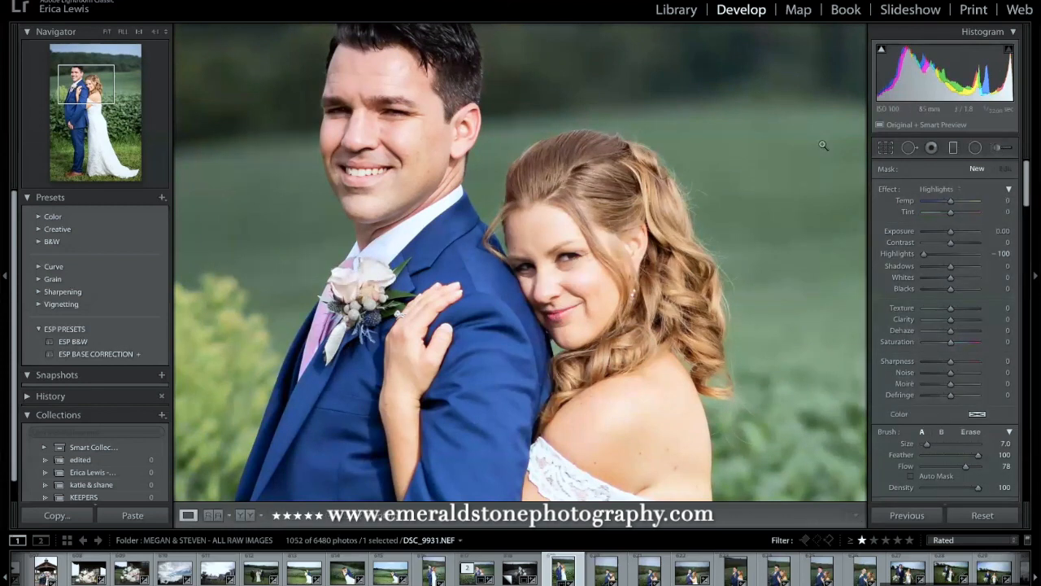
pyautogui.click(820, 144)
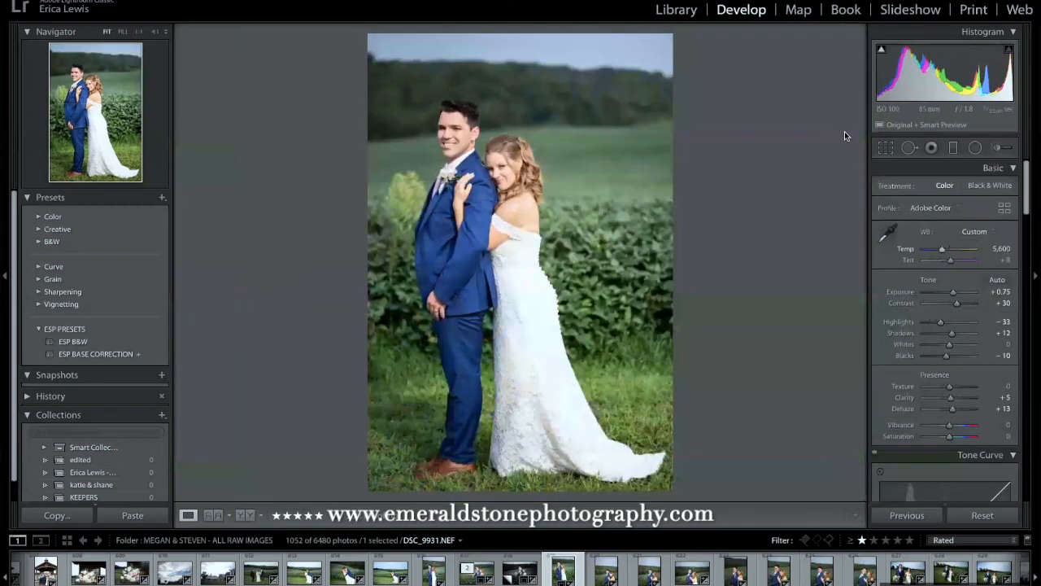
# Copy the full-length portrait's develop settings, including local adjustments, and paste them onto DSC_9933.
pyautogui.click(57, 514)
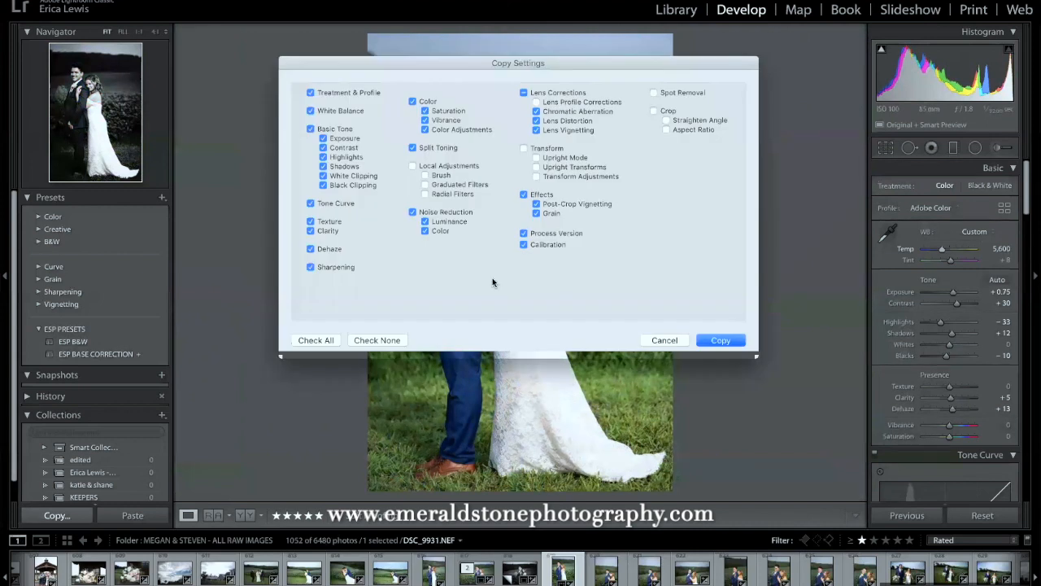
pyautogui.click(725, 340)
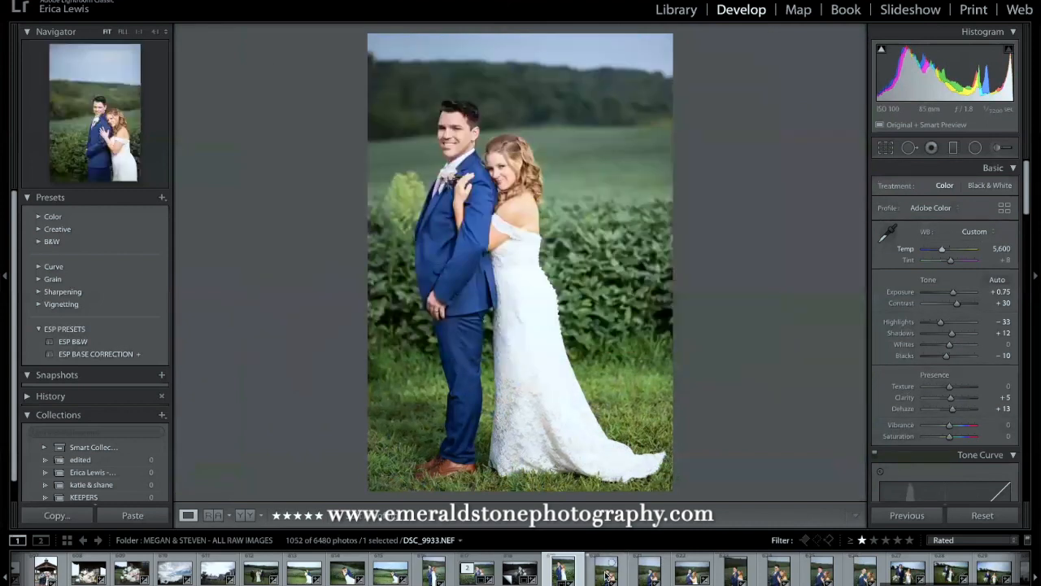
pyautogui.click(606, 574)
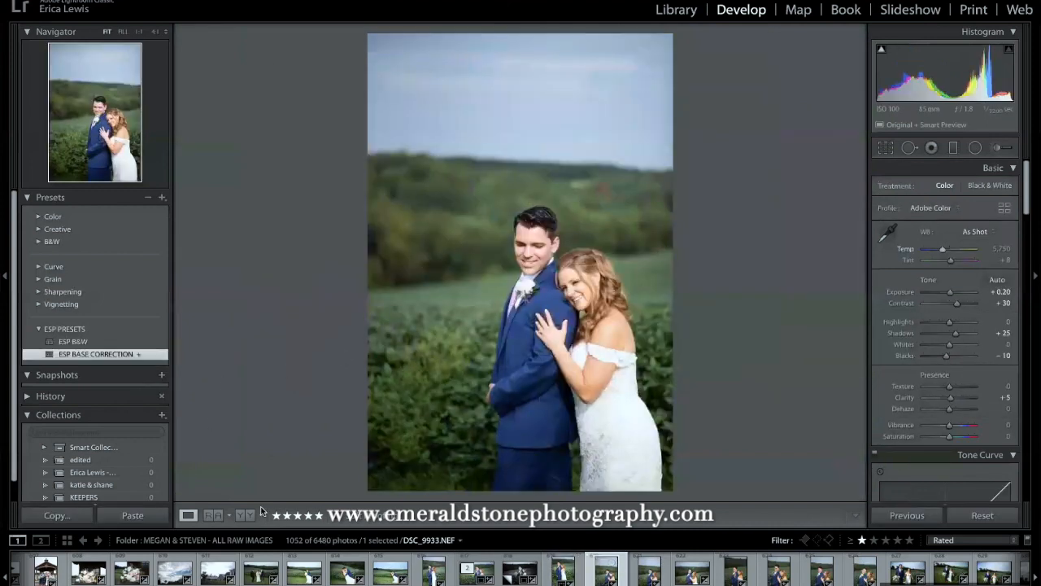
pyautogui.click(163, 515)
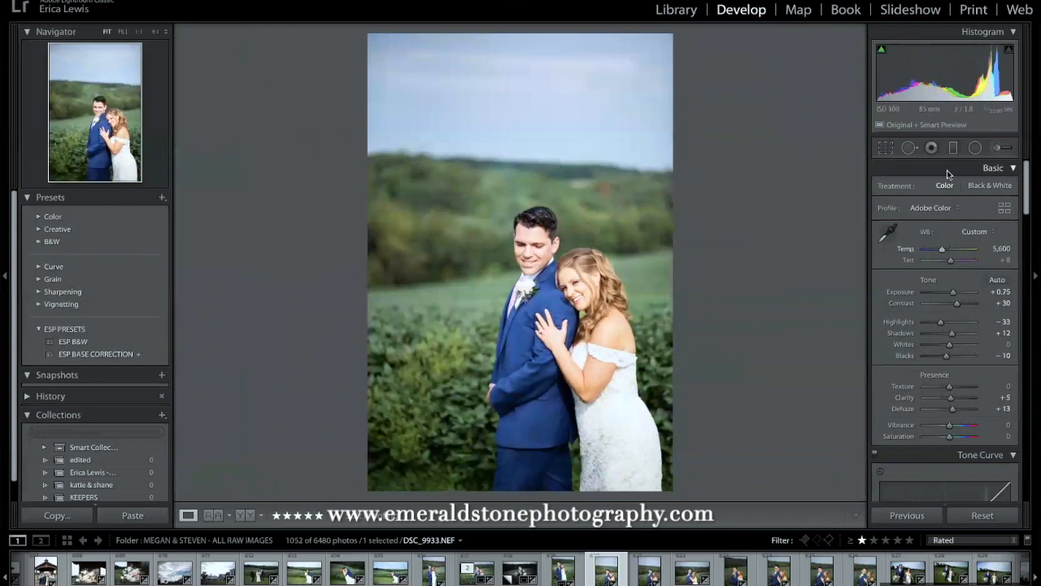
# Remove the pasted Shadows 31 brush adjustment and move the Highlights -100 brush adjustment onto the bride's face.
pyautogui.click(993, 148)
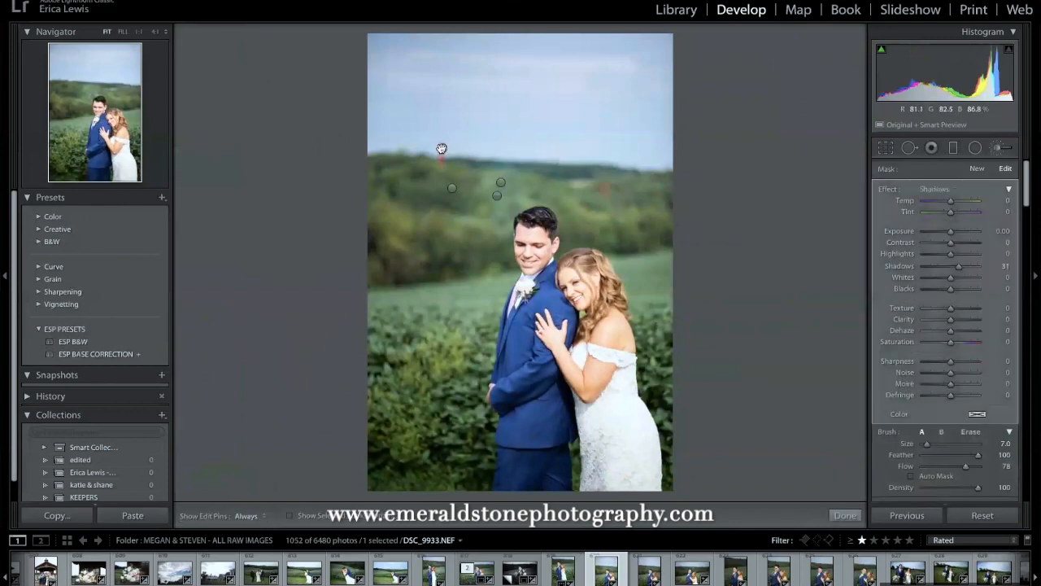
pyautogui.click(453, 188)
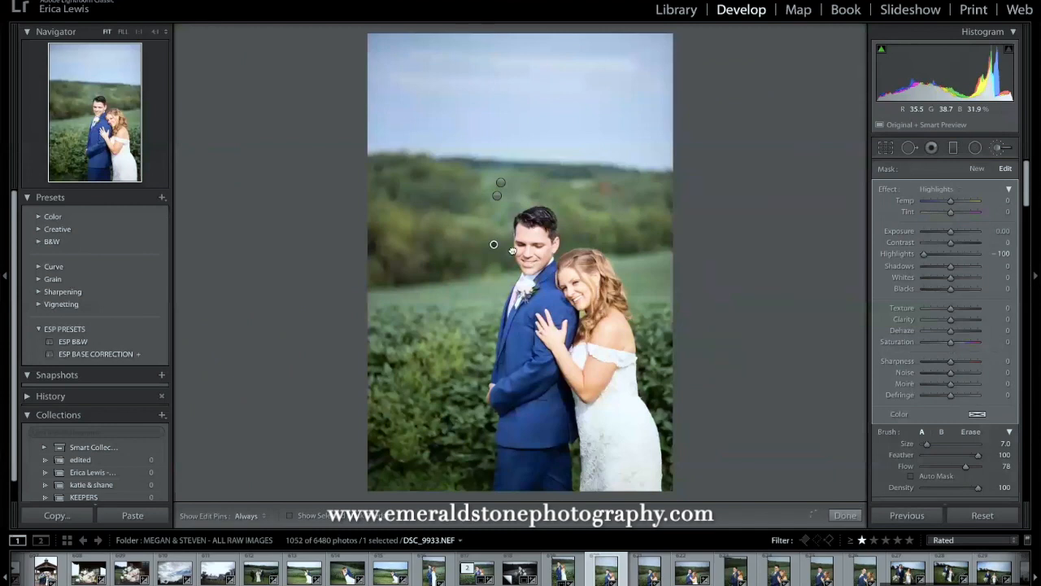
pyautogui.click(496, 196)
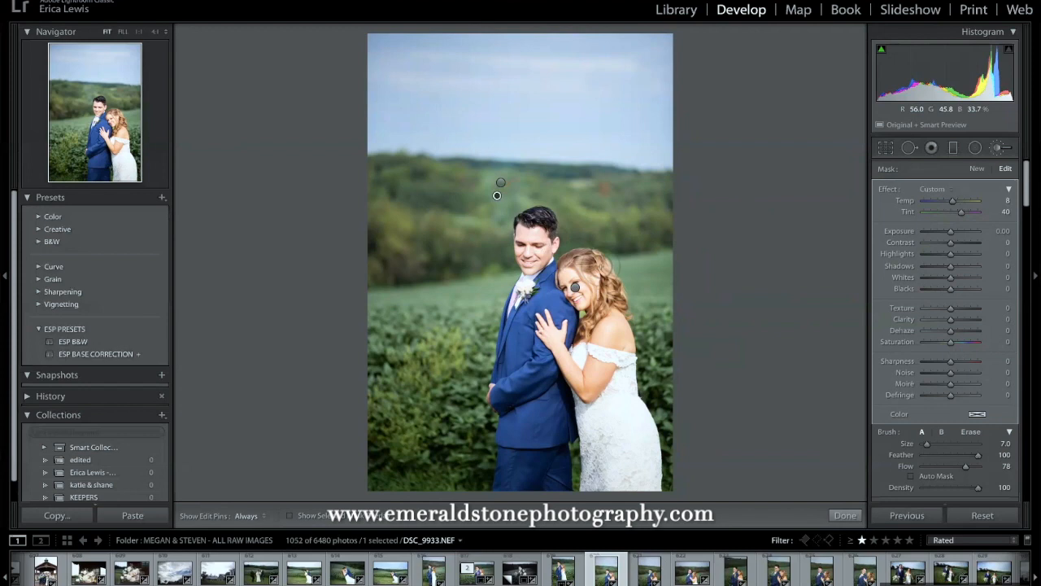
# Move the pasted Temp -10 face brush adjustment onto the bride's face and delete the pasted lip tint adjustment.
pyautogui.click(501, 183)
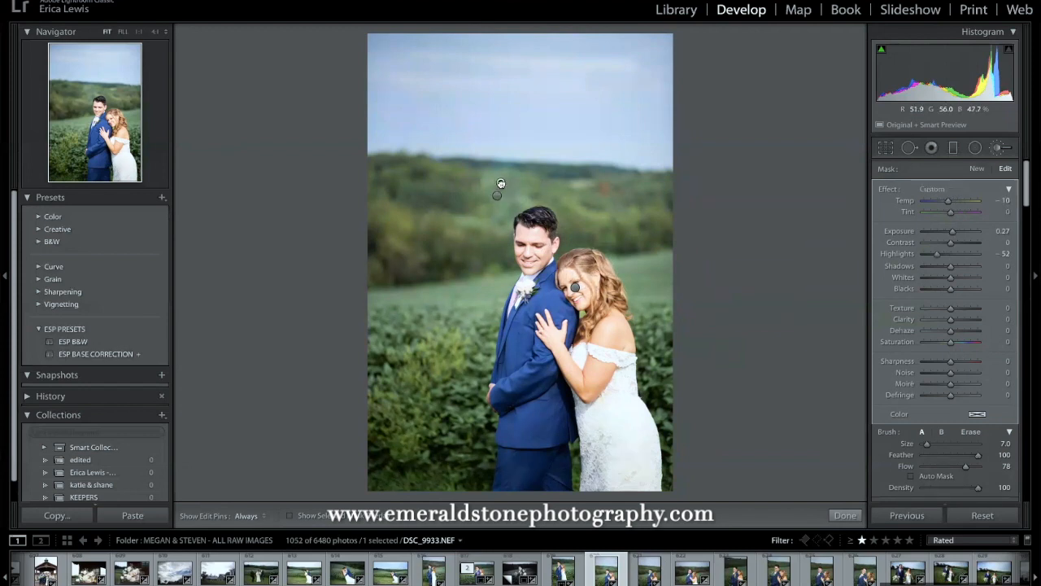
pyautogui.moveTo(516, 213); pyautogui.dragTo(582, 285)
pyautogui.click(574, 286)
pyautogui.click(497, 197)
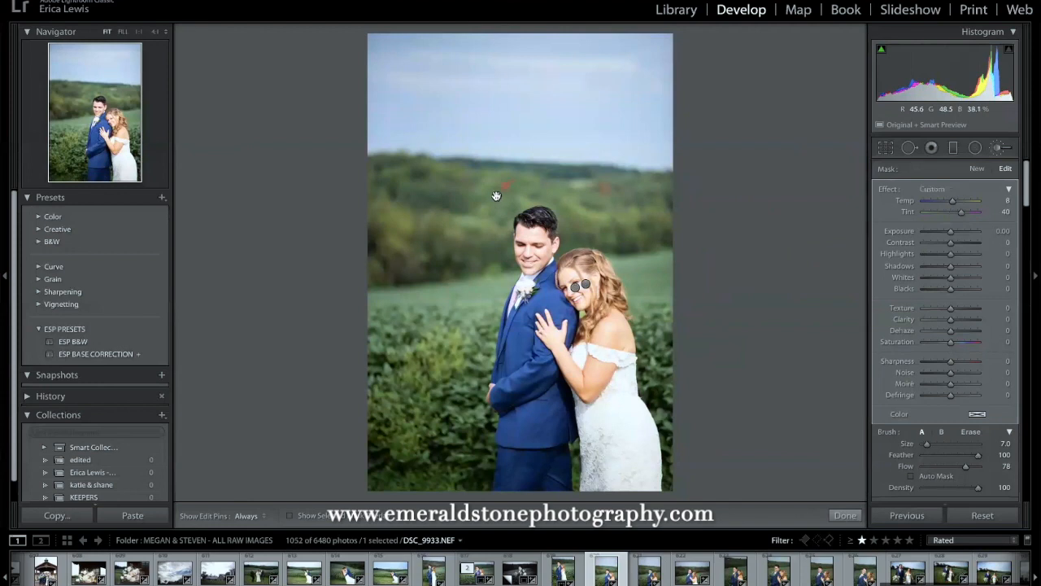
pyautogui.press('k')
# Fine-tune the Highlights -100 adjustment's position beside the bride's cheek and set her face adjustment's Exposure to 0.
pyautogui.click(600, 291)
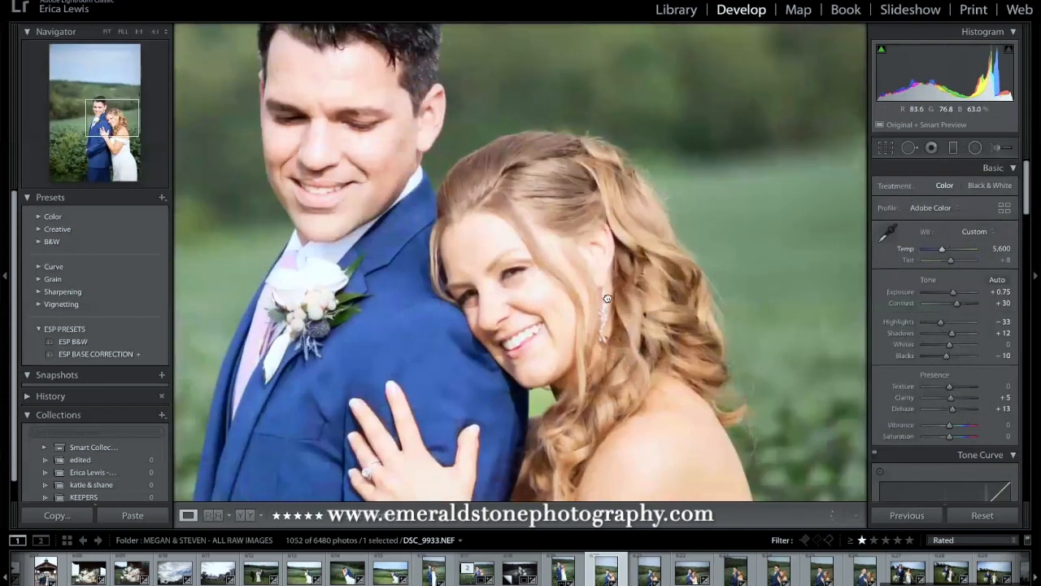
pyautogui.moveTo(607, 299); pyautogui.dragTo(572, 202)
pyautogui.click(999, 149)
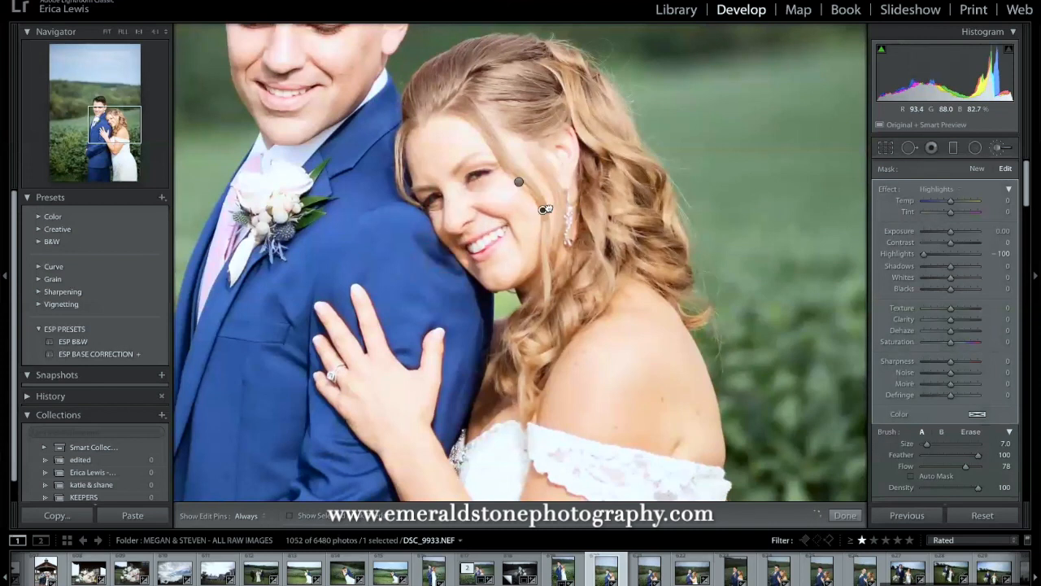
pyautogui.click(518, 180)
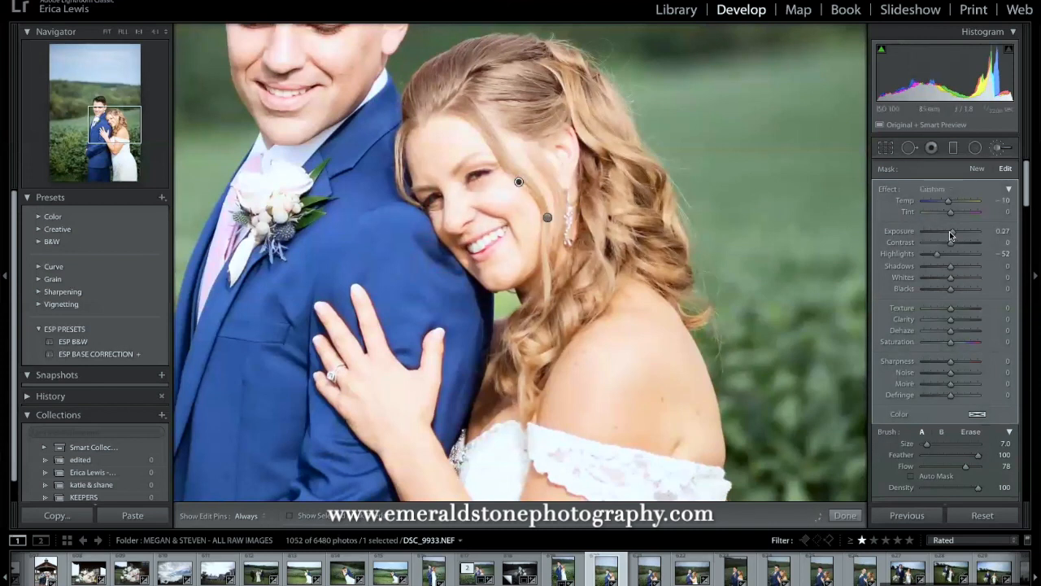
pyautogui.write('0')
pyautogui.press('Tab')
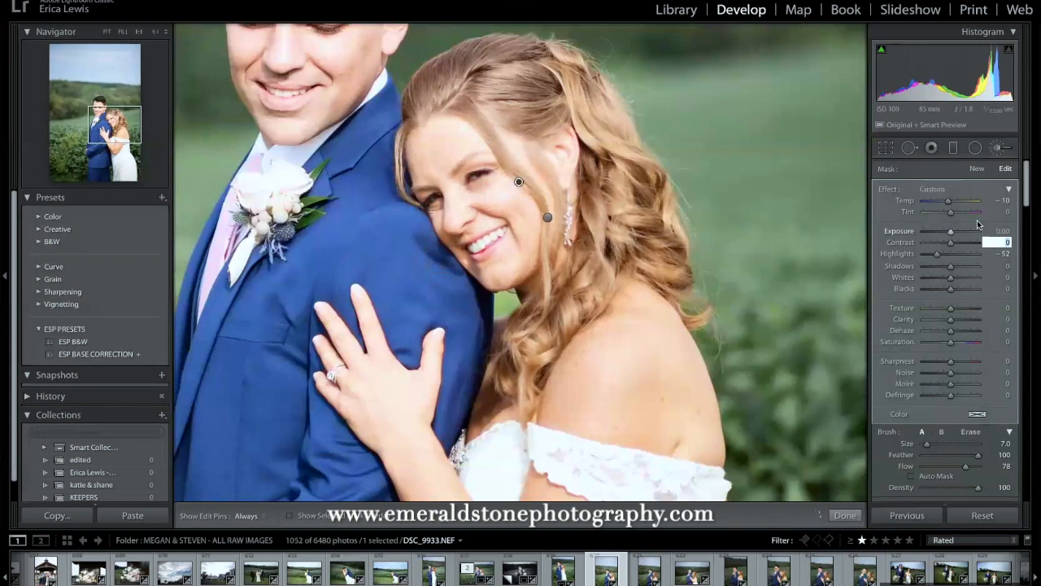
# Tint the bride's lips with a new small brush adjustment set to Temp 4 and Tint 34.
pyautogui.click(979, 168)
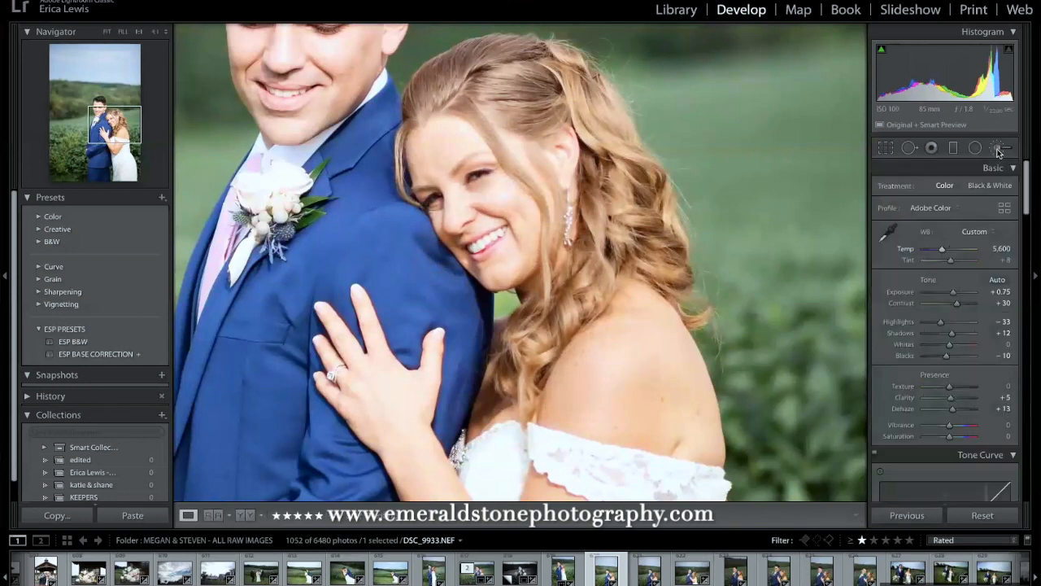
pyautogui.click(935, 189)
pyautogui.click(935, 147)
pyautogui.moveTo(950, 211); pyautogui.dragTo(959, 212)
pyautogui.press('[')
pyautogui.press('[')
pyautogui.press('[')
pyautogui.press('[')
pyautogui.press('h')
pyautogui.press('[')
pyautogui.moveTo(495, 246)
pyautogui.mouseDown()
pyautogui.moveTo(500, 228)
pyautogui.moveTo(474, 240)
pyautogui.mouseUp()
pyautogui.press(']')
pyautogui.press(']')
pyautogui.press(']')
pyautogui.press(']')
pyautogui.press('h')
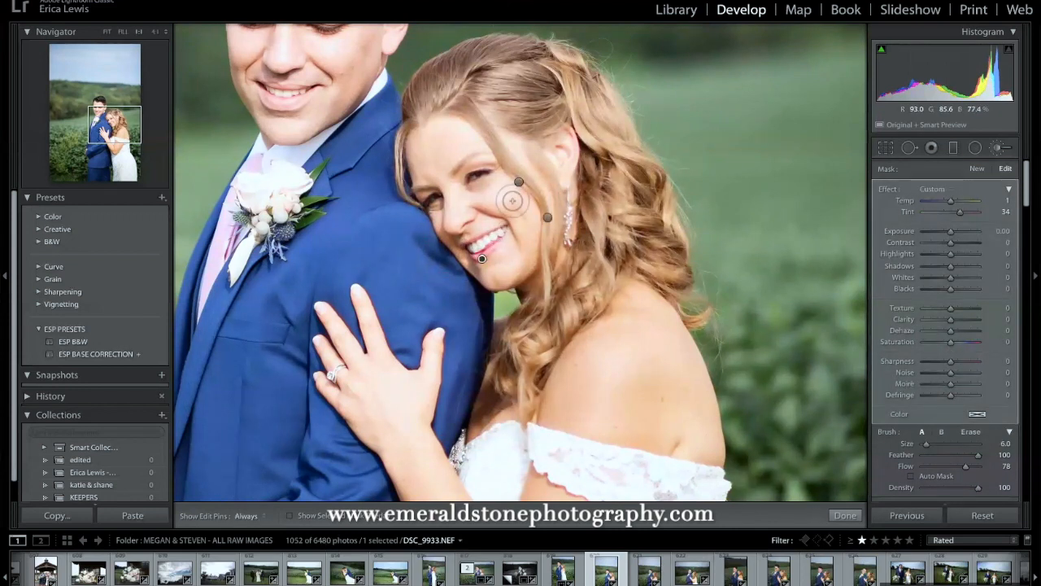
pyautogui.click(952, 201)
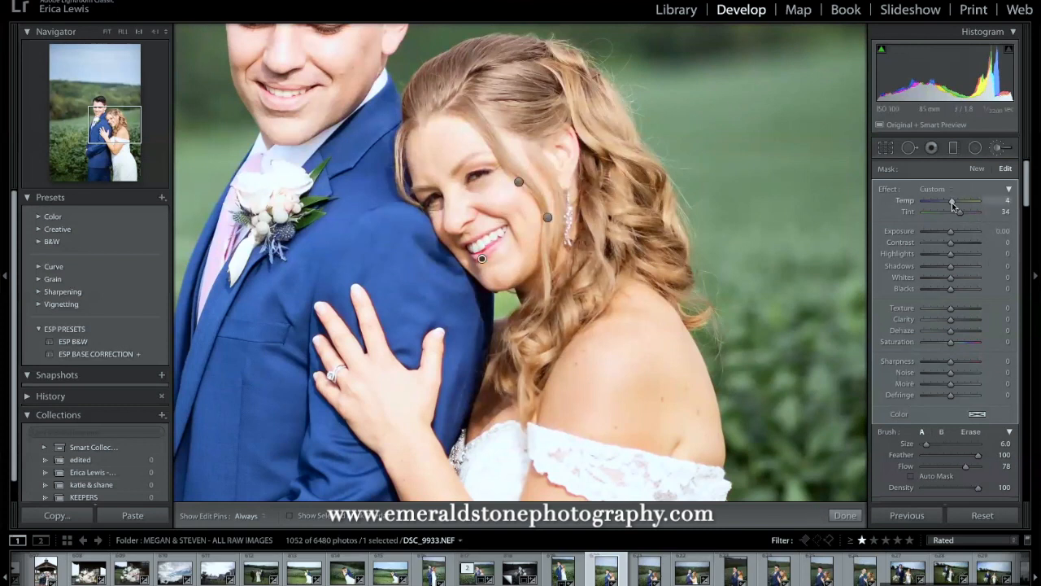
pyautogui.click(999, 148)
pyautogui.click(704, 166)
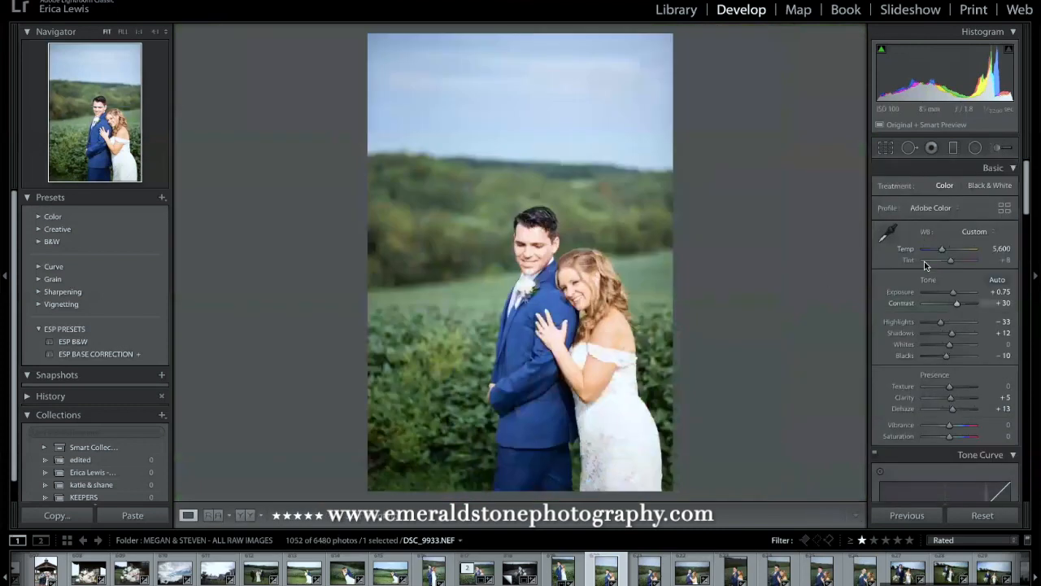
# Add a graduated filter over the sky with Highlights -100 and a cooler Temp, and set the whole photo's Highlights to -39.
pyautogui.press('m')
pyautogui.click(941, 189)
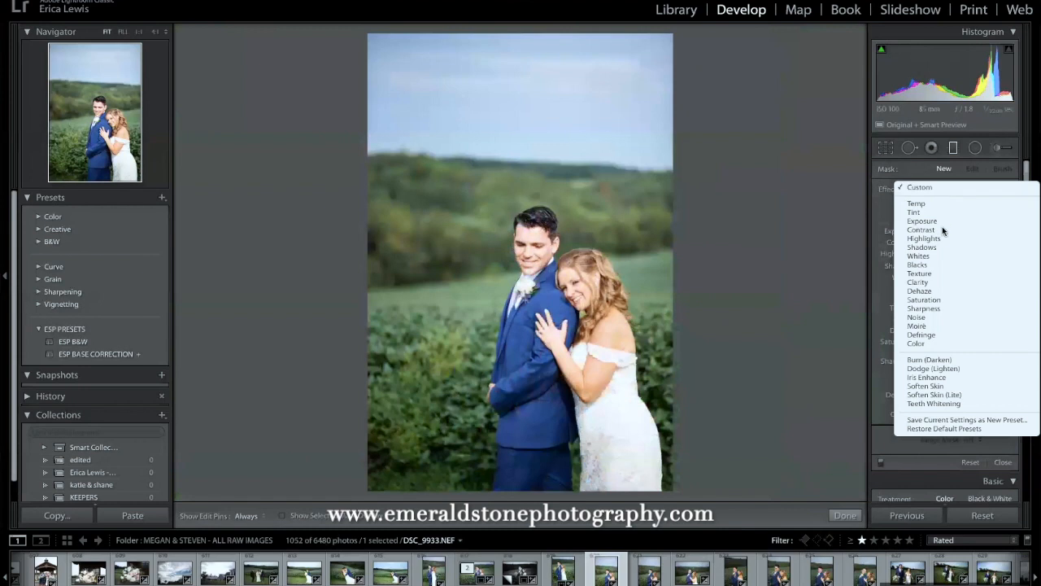
pyautogui.click(942, 238)
pyautogui.moveTo(558, 34); pyautogui.dragTo(551, 109)
pyautogui.moveTo(950, 200); pyautogui.dragTo(943, 203)
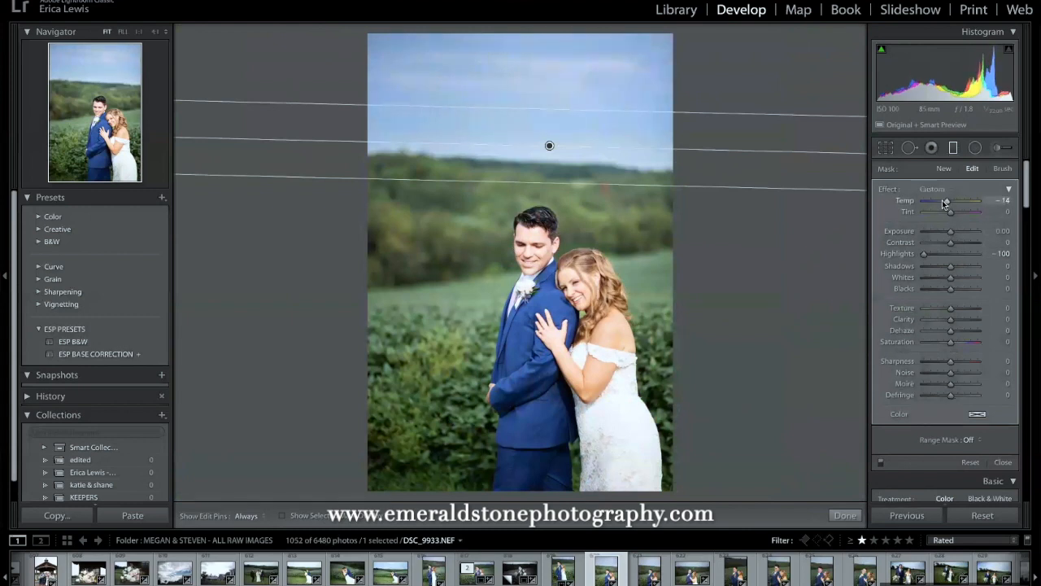
pyautogui.click(994, 149)
pyautogui.click(994, 151)
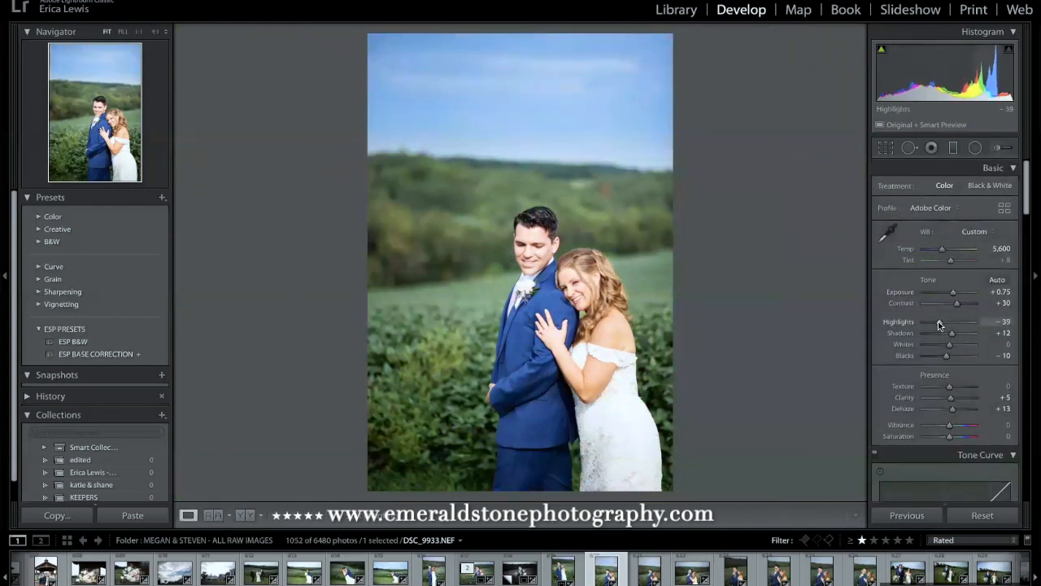
pyautogui.click(938, 321)
# Add a vertical graduated filter over the photo's left side with Exposure 0.09, Texture 24 and Clarity 12.
pyautogui.click(954, 149)
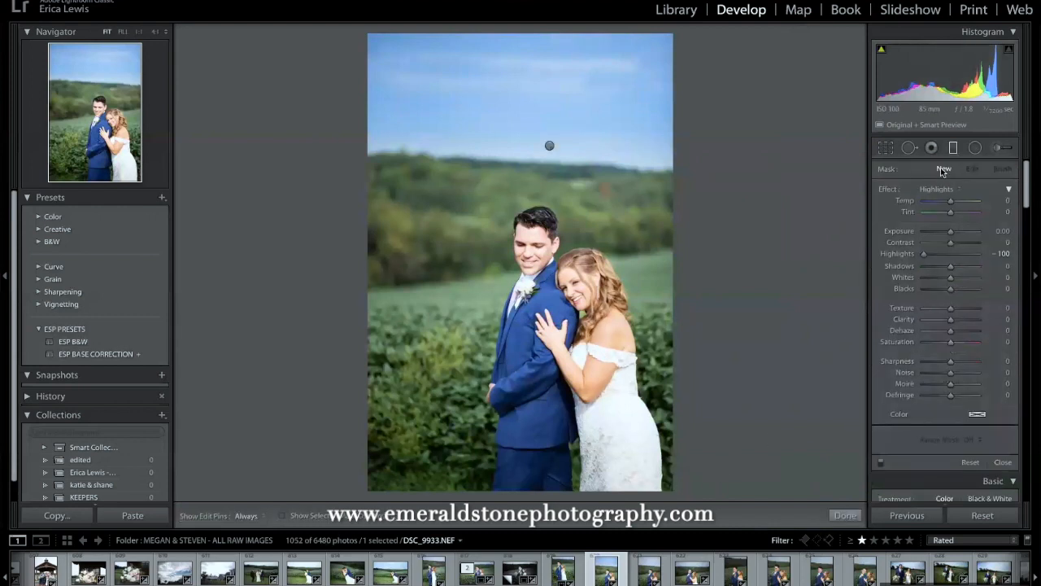
pyautogui.click(950, 189)
pyautogui.click(941, 233)
pyautogui.click(954, 321)
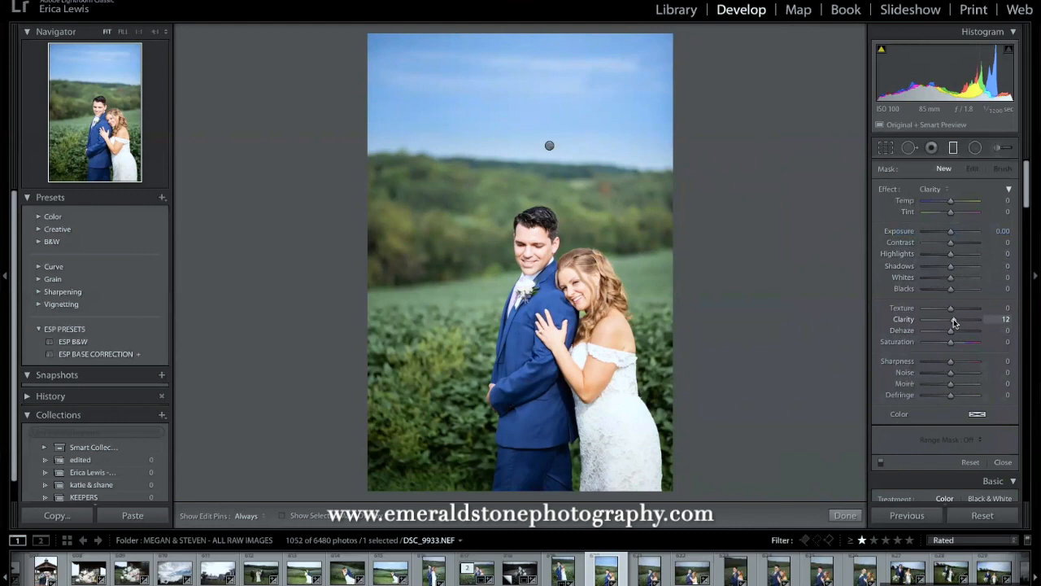
pyautogui.click(950, 236)
pyautogui.moveTo(365, 228); pyautogui.dragTo(606, 229)
pyautogui.moveTo(503, 232); pyautogui.dragTo(475, 266)
pyautogui.click(970, 309)
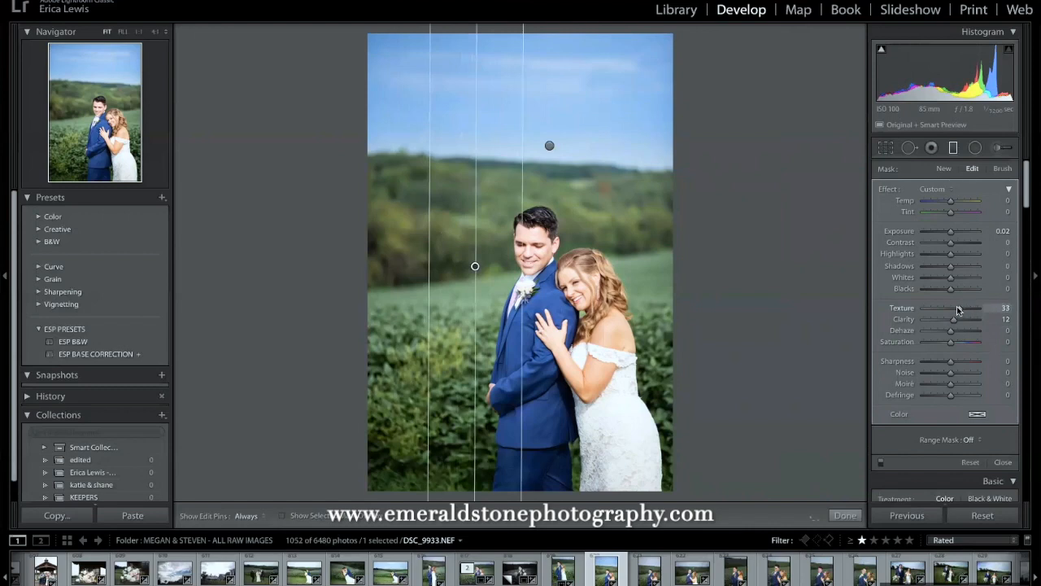
pyautogui.click(952, 232)
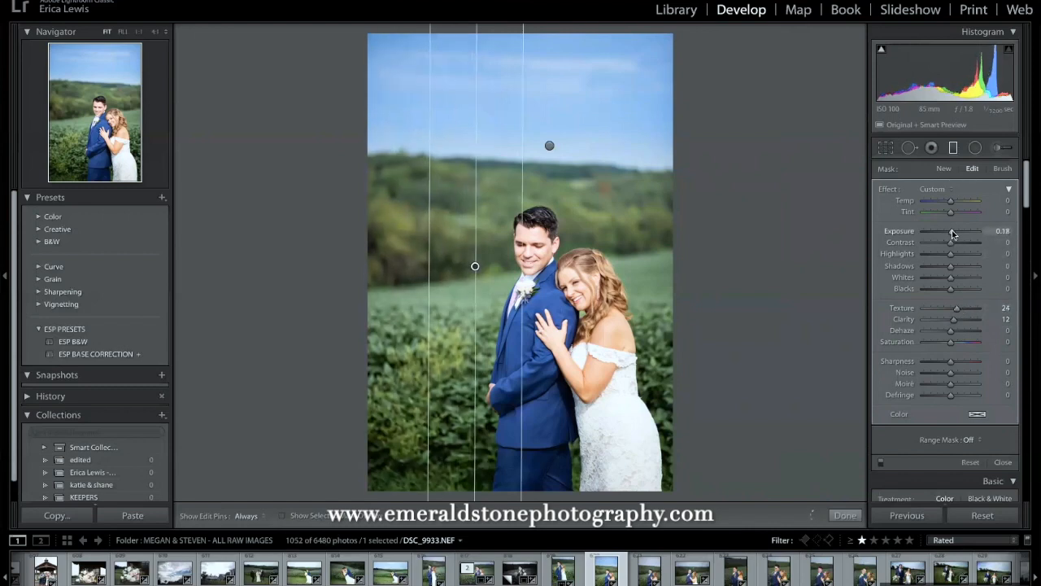
# Paint the groom's face with a new size 6 brush adjustment at Exposure 0.02, Highlights -55, Texture 12 and Clarity 12, and compare before and after.
pyautogui.click(997, 153)
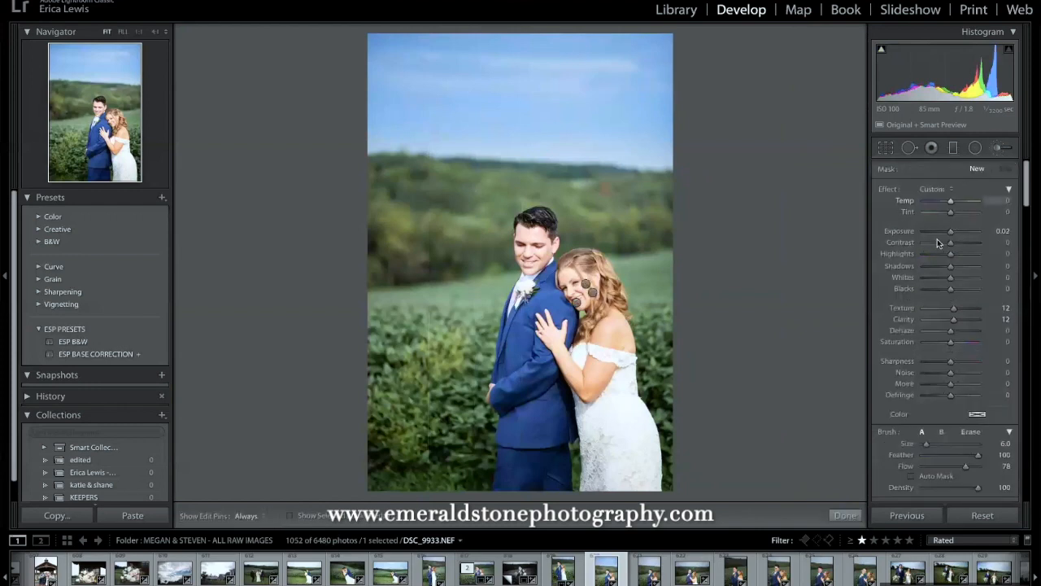
pyautogui.press('h')
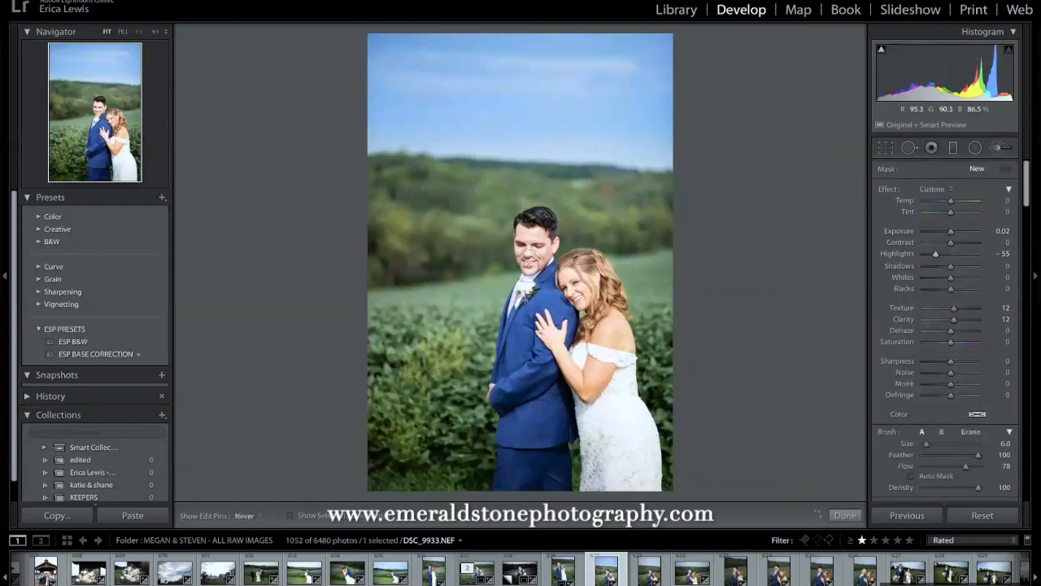
pyautogui.click(992, 149)
pyautogui.press('\\')
pyautogui.press('\\')
pyautogui.press('\\')
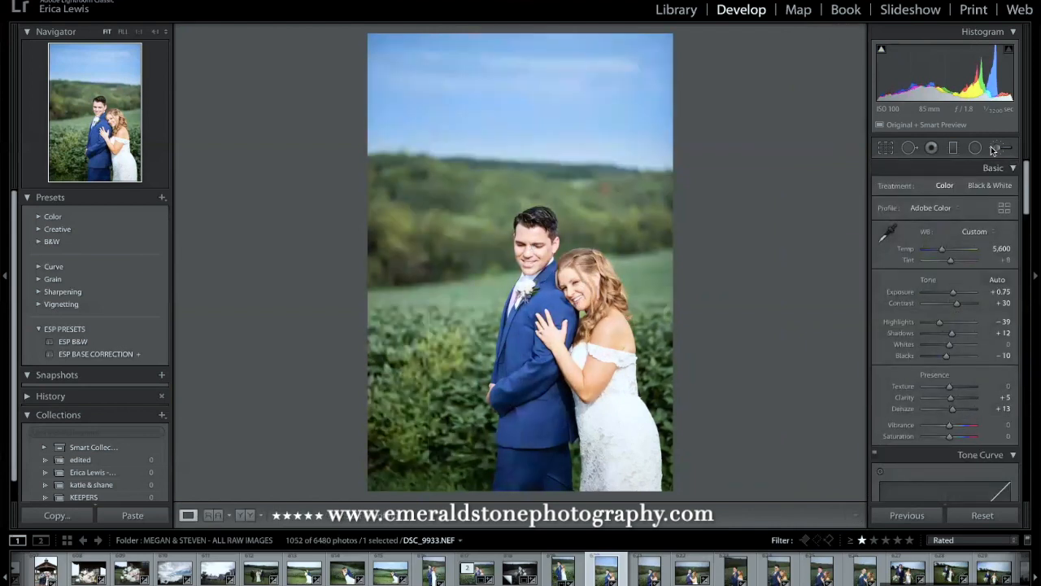
pyautogui.press('\\')
# Copy the develop settings of DSC_9933, including local adjustments, and paste them onto DSC_9934.
pyautogui.click(56, 515)
pyautogui.click(720, 340)
pyautogui.hotkey('ctrl', 'Right')
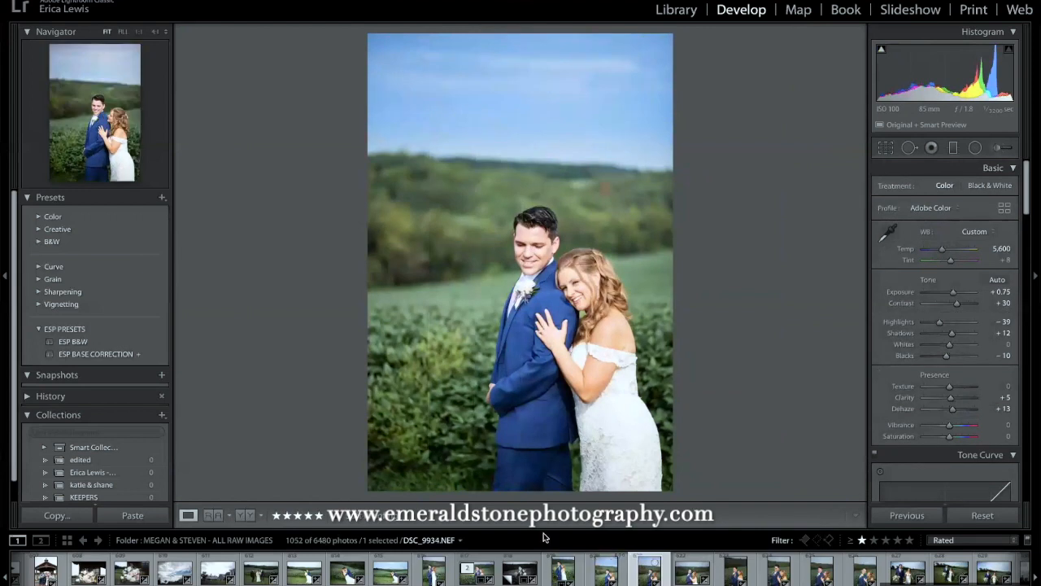
pyautogui.click(152, 517)
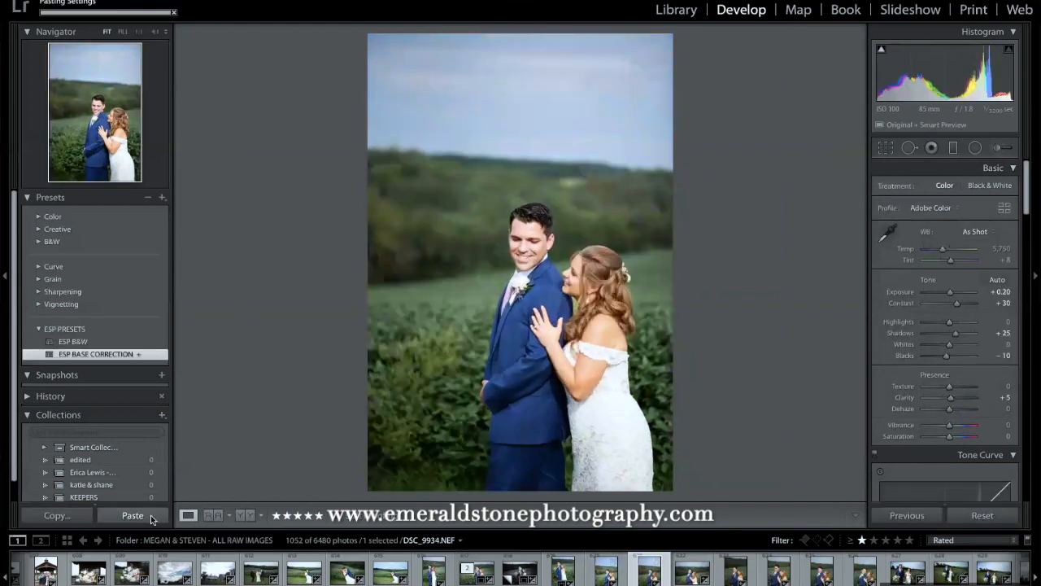
# Move the pasted sky graduated filter slightly upward and adjust the position of the vertical filter on the photo's left side.
pyautogui.click(953, 149)
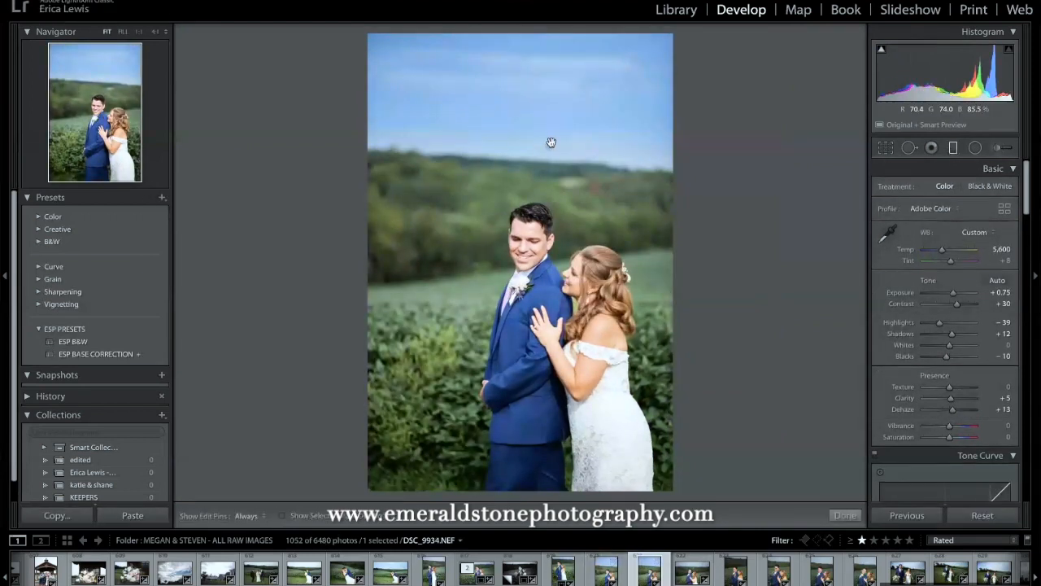
pyautogui.click(550, 145)
pyautogui.moveTo(550, 145); pyautogui.dragTo(550, 137)
pyautogui.click(475, 266)
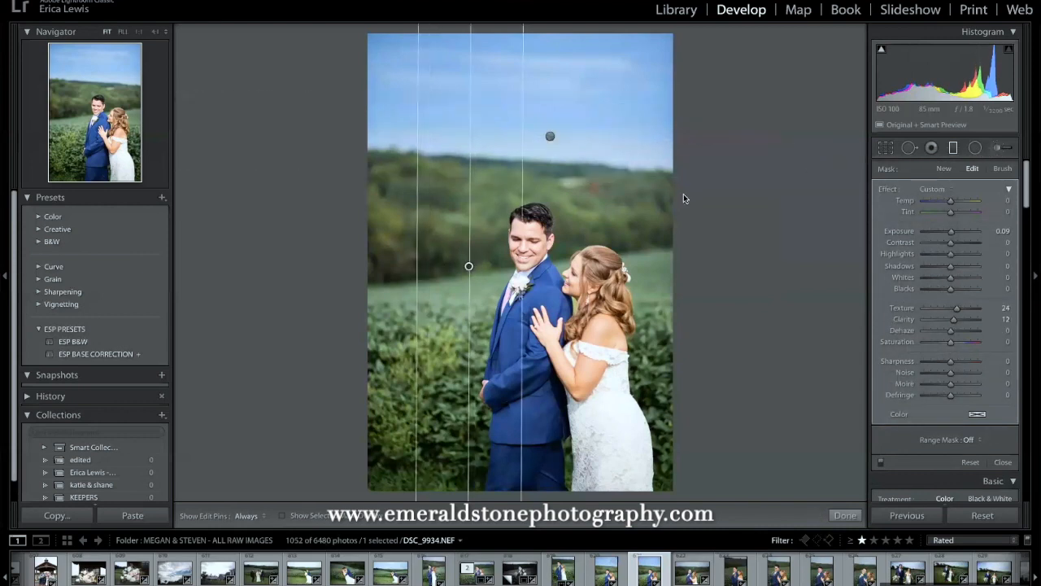
# Move the pasted face brush adjustment onto the bride's cheek and delete the misplaced lip tint adjustment.
pyautogui.press('k')
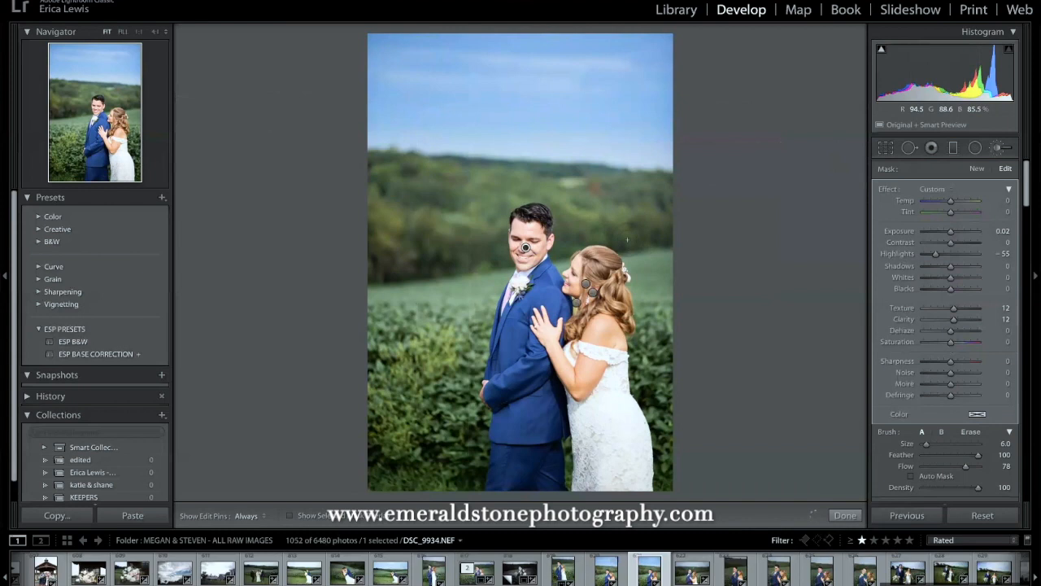
pyautogui.press('super+equal')
pyautogui.press('super+equal')
pyautogui.click(520, 180)
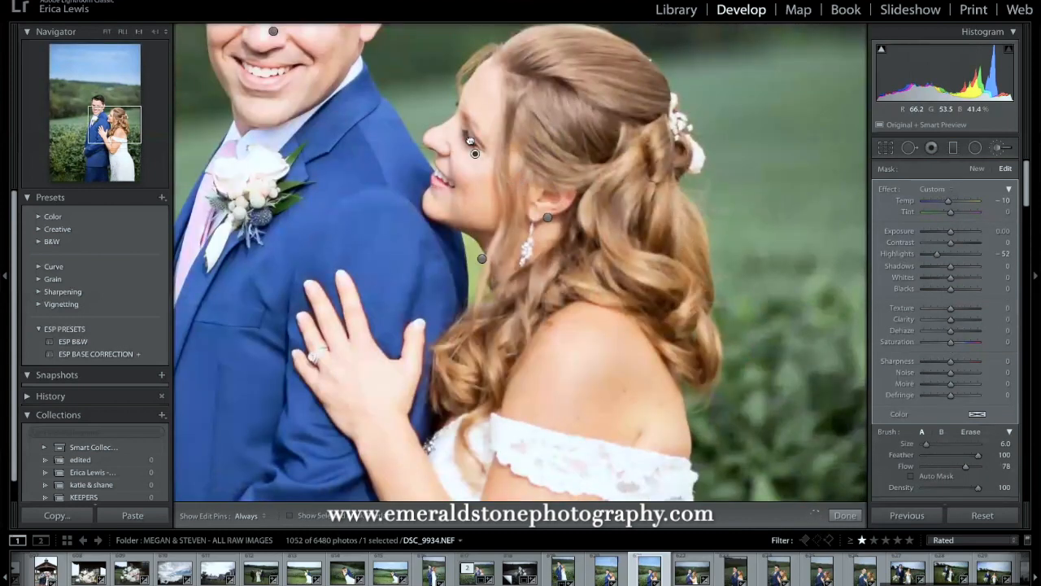
pyautogui.moveTo(470, 148); pyautogui.dragTo(473, 160)
pyautogui.click(482, 258)
pyautogui.press('Delete')
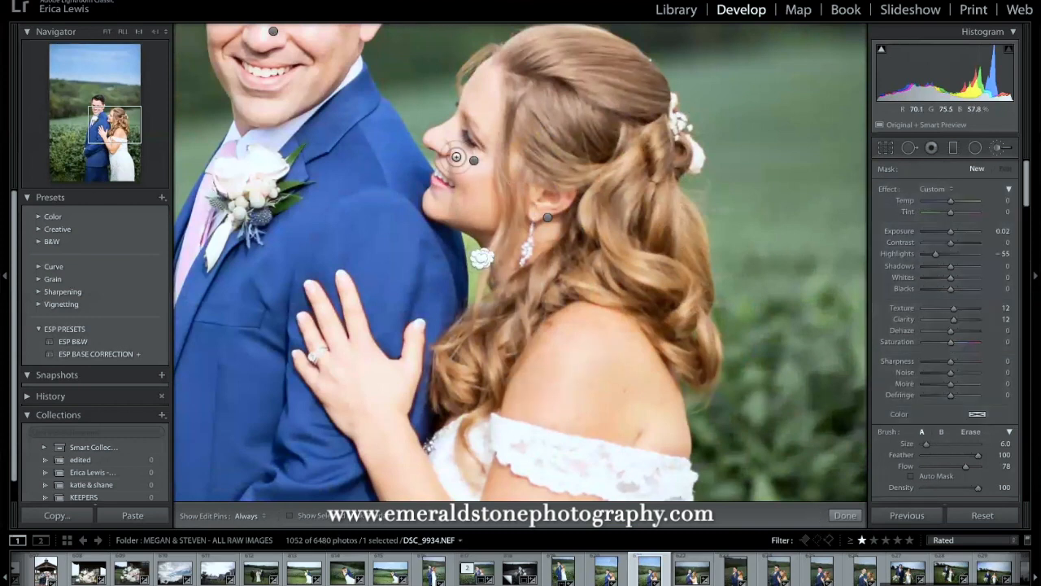
# Tint the bride's lips with a new size 2 brush adjustment at Temp -2, Tint 33 and Highlights -35, and check the adjustment near her ear.
pyautogui.press('h')
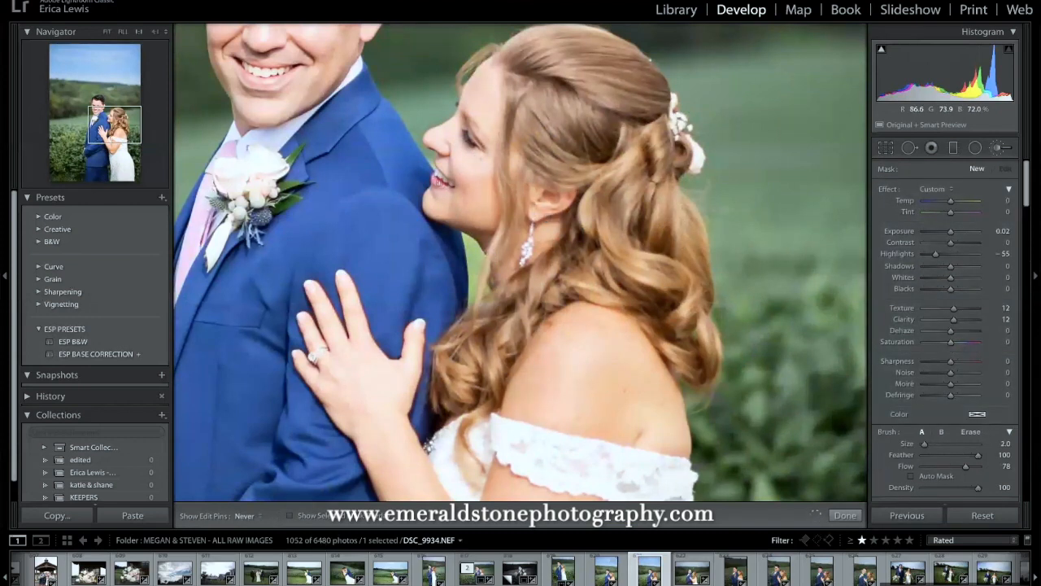
pyautogui.moveTo(440, 183); pyautogui.dragTo(439, 169)
pyautogui.moveTo(951, 212); pyautogui.dragTo(959, 212)
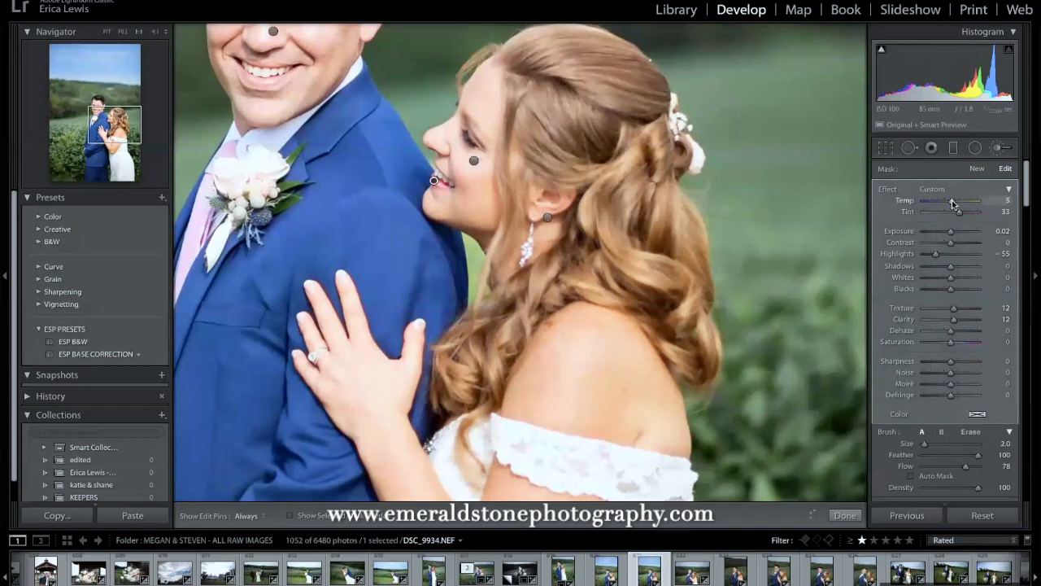
pyautogui.moveTo(942, 256); pyautogui.dragTo(942, 256)
pyautogui.press(']')
pyautogui.press(']')
pyautogui.press(']')
pyautogui.press('h')
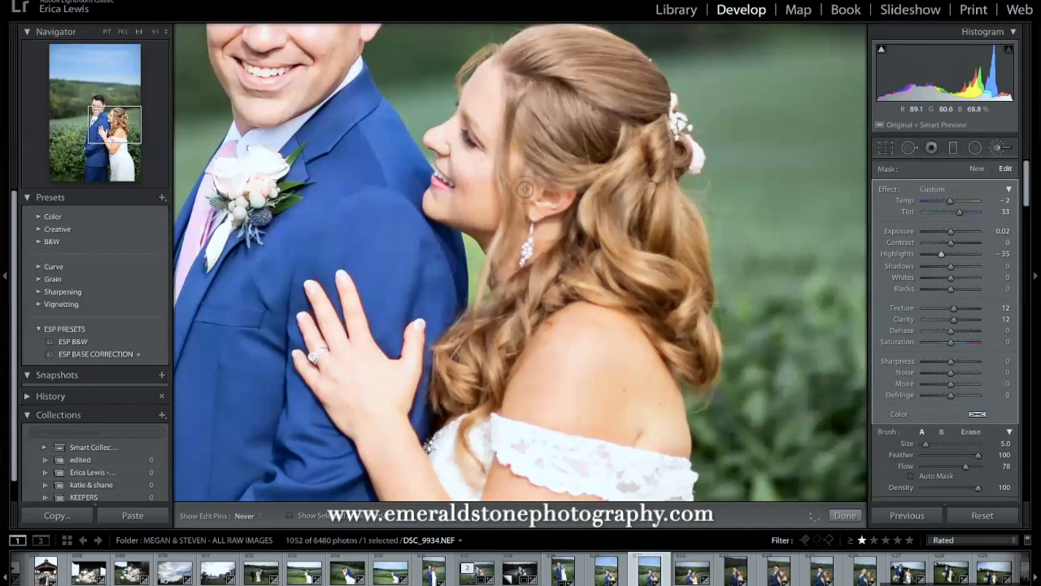
pyautogui.press('h')
pyautogui.click(547, 216)
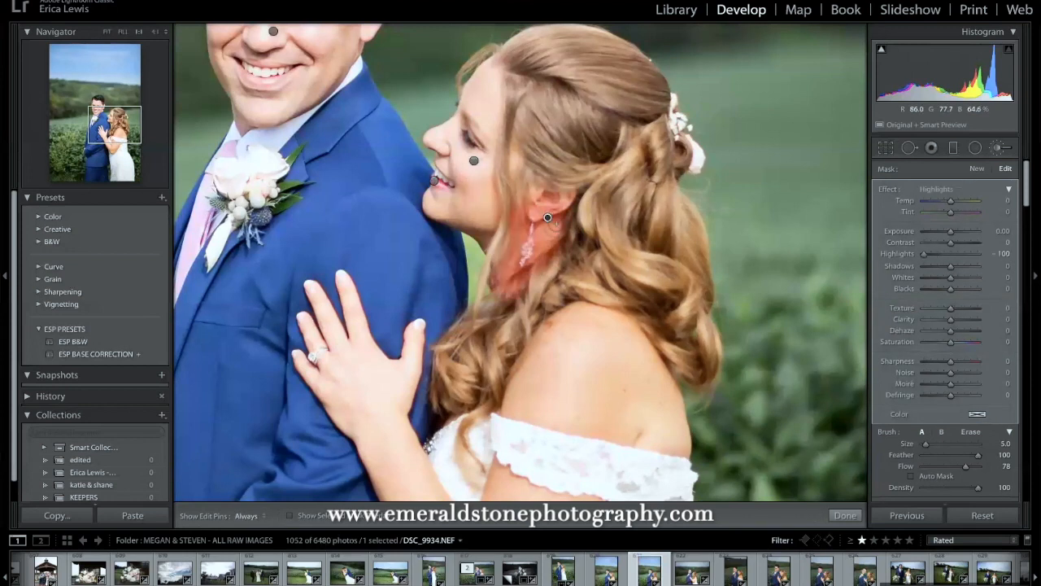
pyautogui.press('k')
pyautogui.click(746, 215)
pyautogui.press('super+minus')
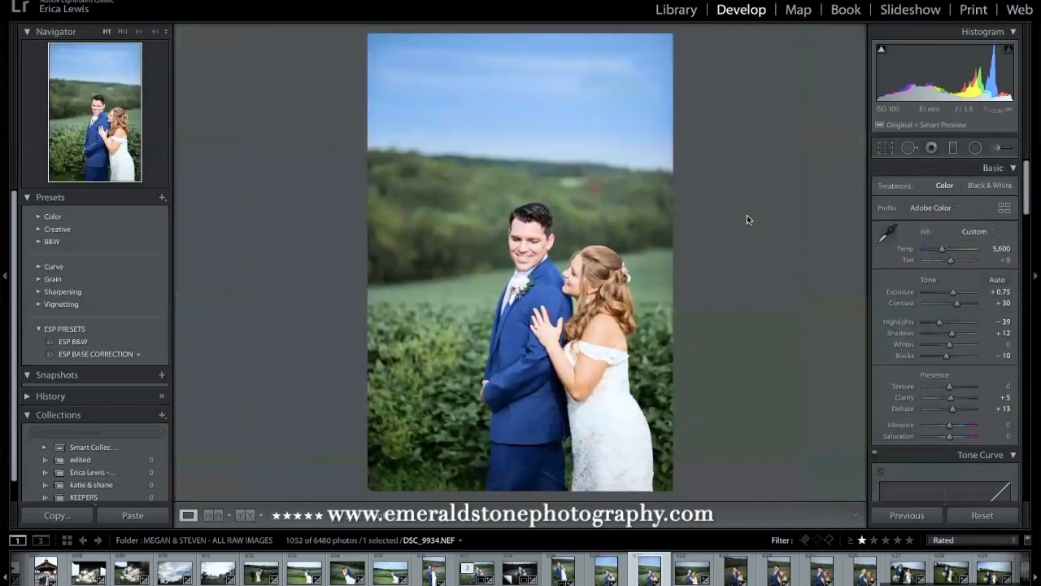
# Set the temperature to 5,650 and Dehaze to +15 on DSC_9934, and compare it with the unedited version.
pyautogui.click(1002, 249)
pyautogui.write('5,650')
pyautogui.press('Tab')
pyautogui.click(1004, 409)
pyautogui.write('15')
pyautogui.press('Tab')
pyautogui.press('\\')
pyautogui.press('\\')
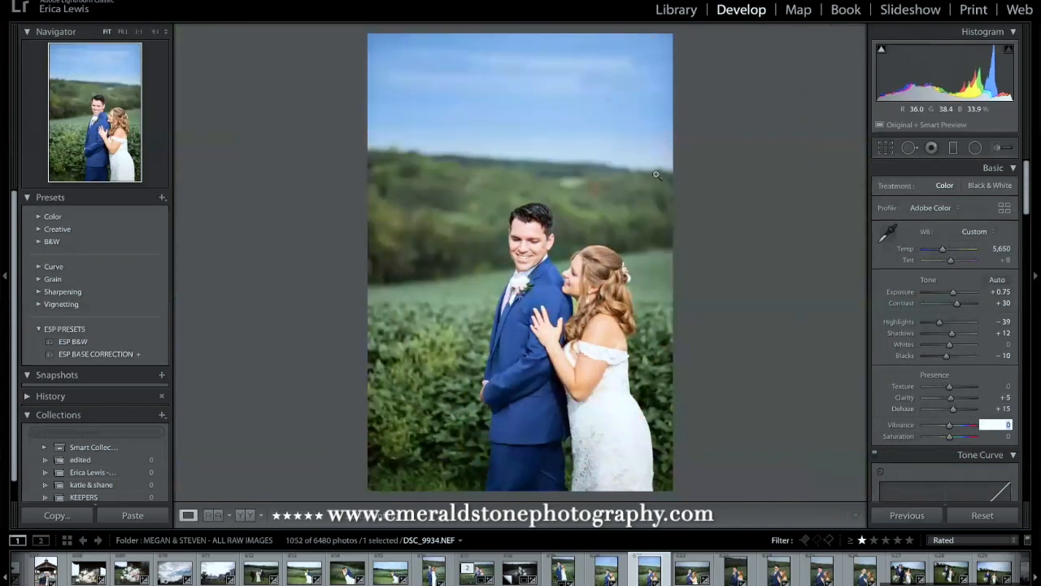
# Browse the upcoming unedited couple portraits and open Z61_2642.NEF, the couple walking beside the bean field.
pyautogui.scroll(-5, 499, 575)
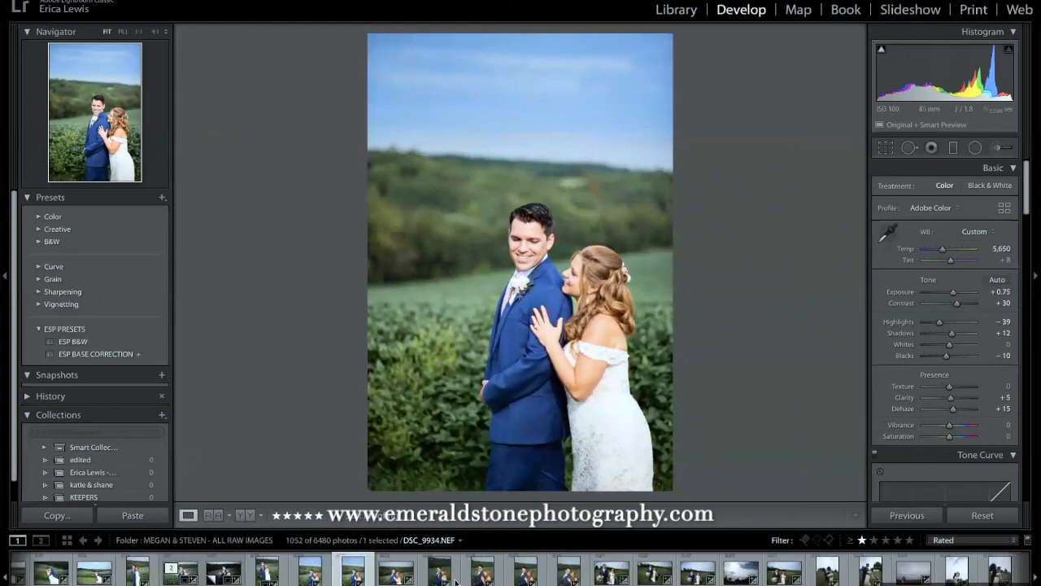
pyautogui.click(602, 574)
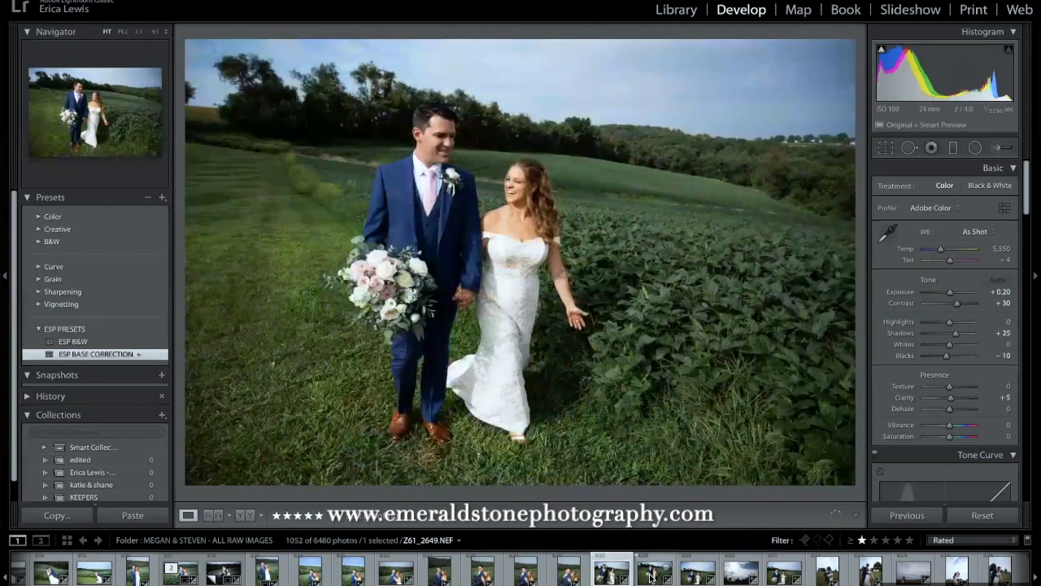
pyautogui.scroll(-1, 655, 573)
pyautogui.press('Right')
pyautogui.press('Right')
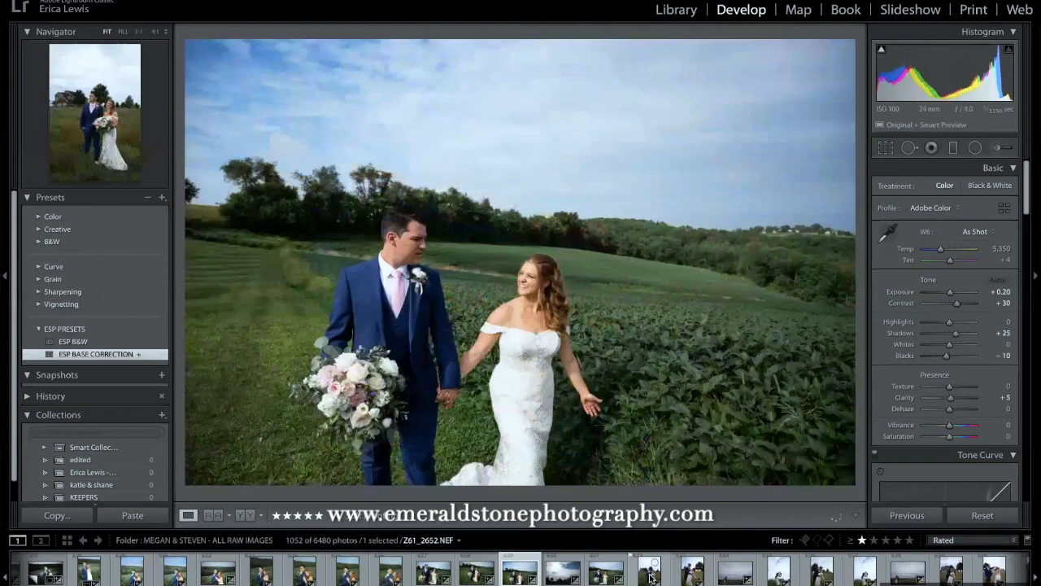
pyautogui.press('Right')
pyautogui.press('Right')
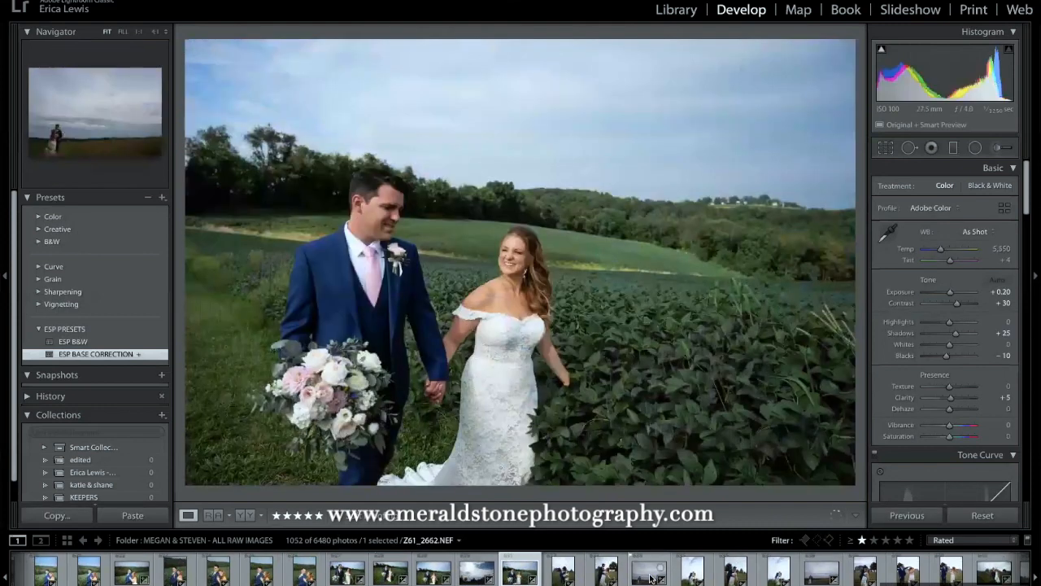
pyautogui.press('Right')
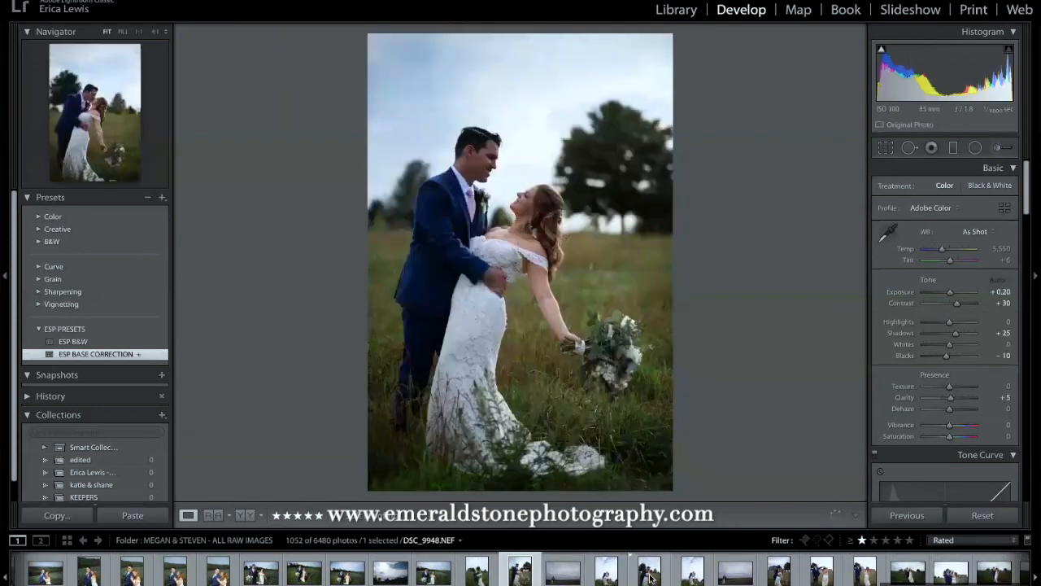
pyautogui.click(303, 571)
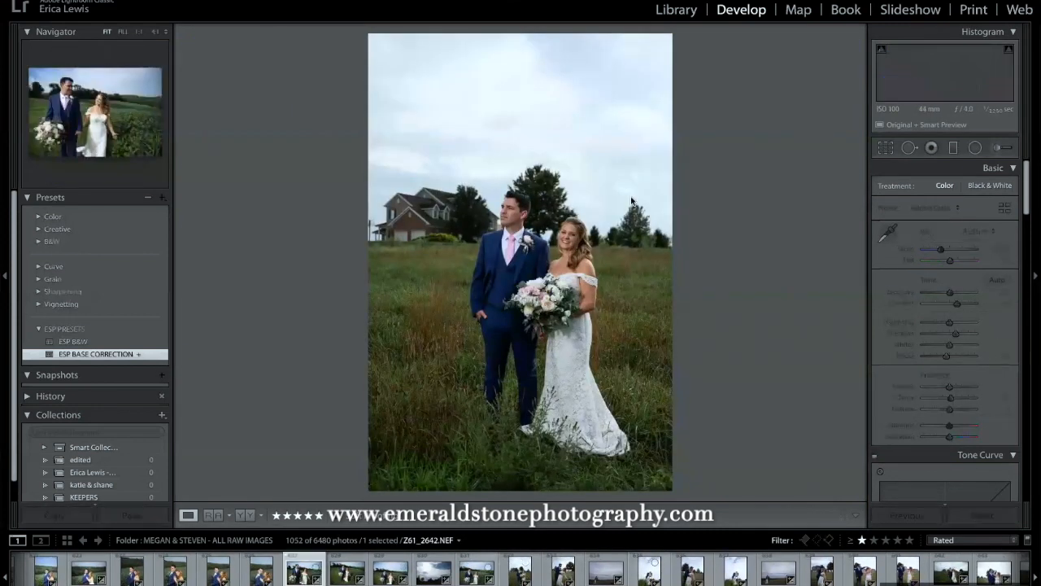
# Heal the top of the white post behind the groom with a size 75 spot, sampling from the adjacent lawn edge.
pyautogui.click(353, 281)
pyautogui.moveTo(504, 293); pyautogui.dragTo(813, 284)
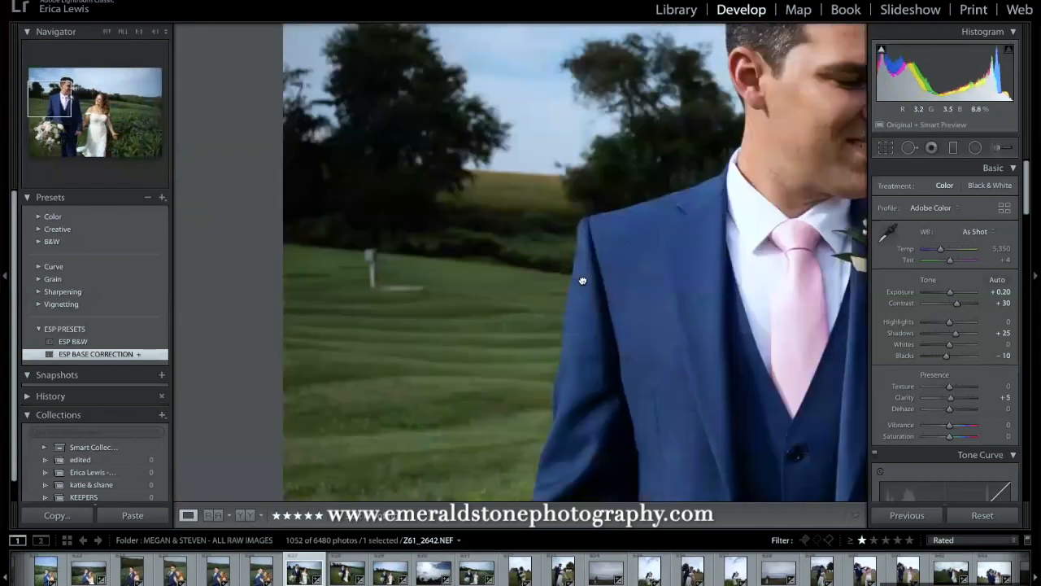
pyautogui.click(908, 148)
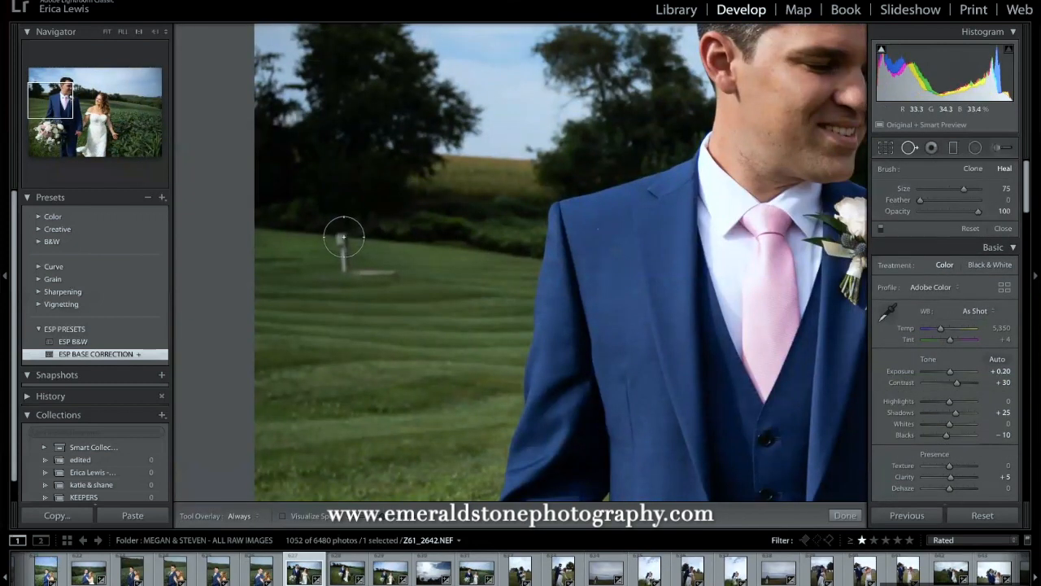
pyautogui.click(342, 236)
pyautogui.moveTo(394, 238); pyautogui.dragTo(384, 239)
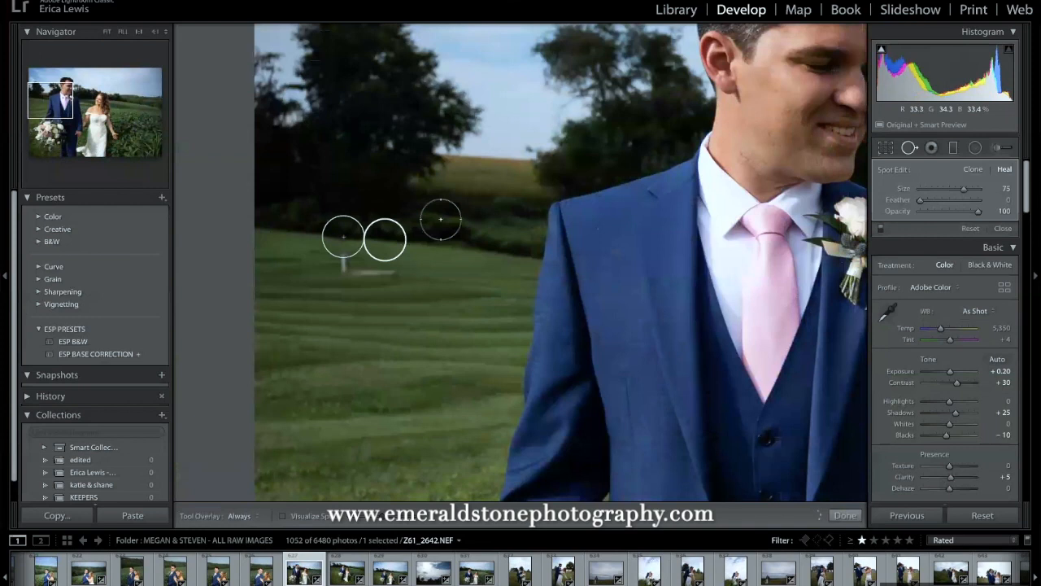
pyautogui.click(343, 265)
pyautogui.moveTo(383, 279); pyautogui.dragTo(453, 282)
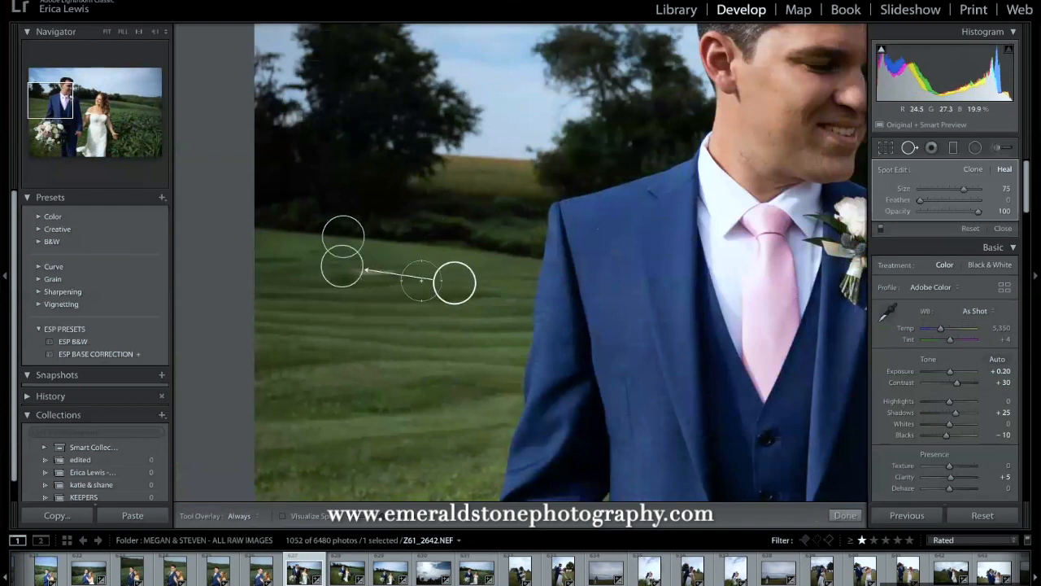
pyautogui.press('Delete')
pyautogui.moveTo(388, 281); pyautogui.dragTo(338, 268)
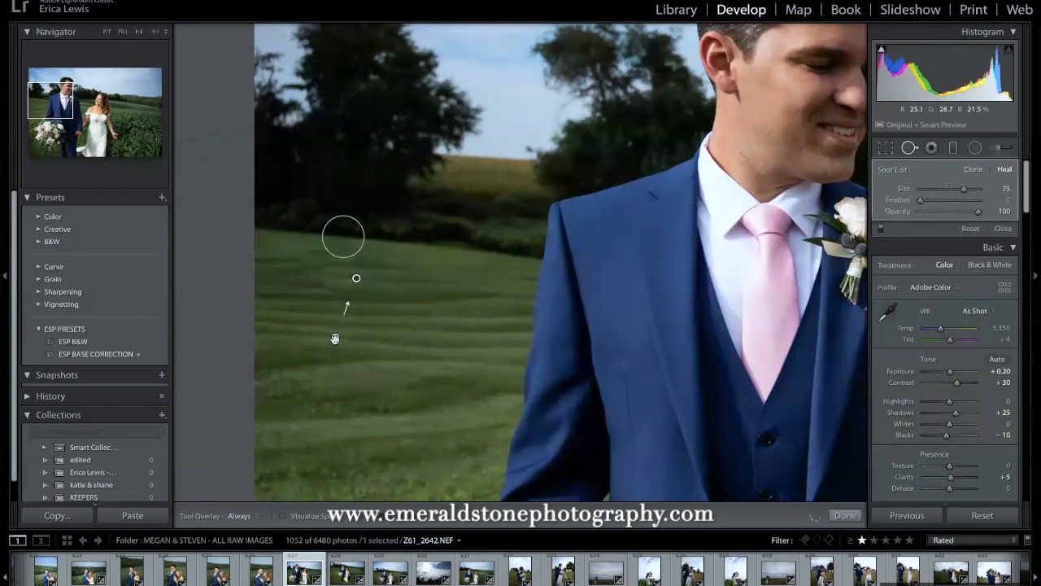
pyautogui.moveTo(398, 284); pyautogui.dragTo(450, 283)
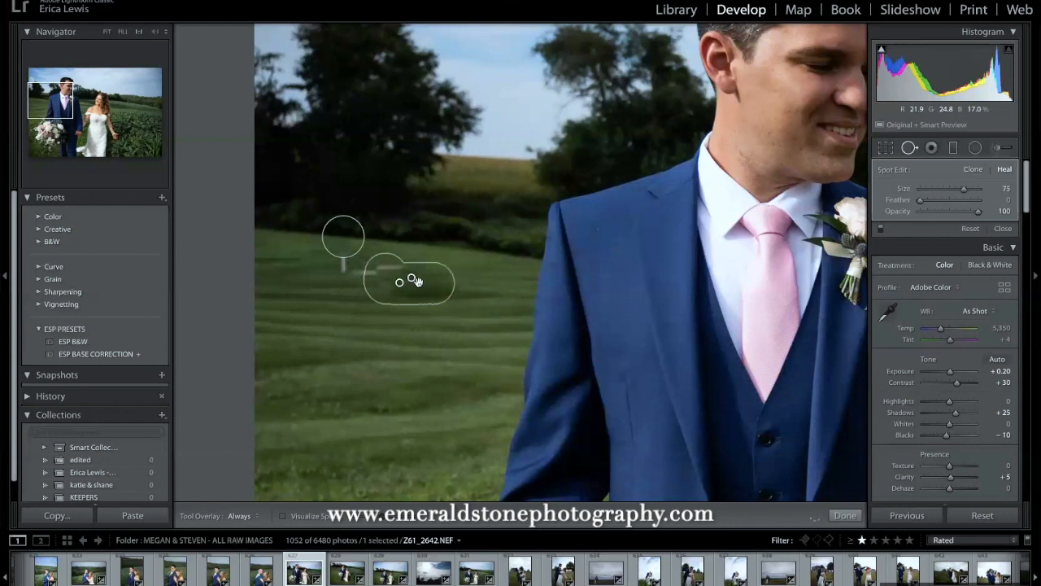
pyautogui.press('Delete')
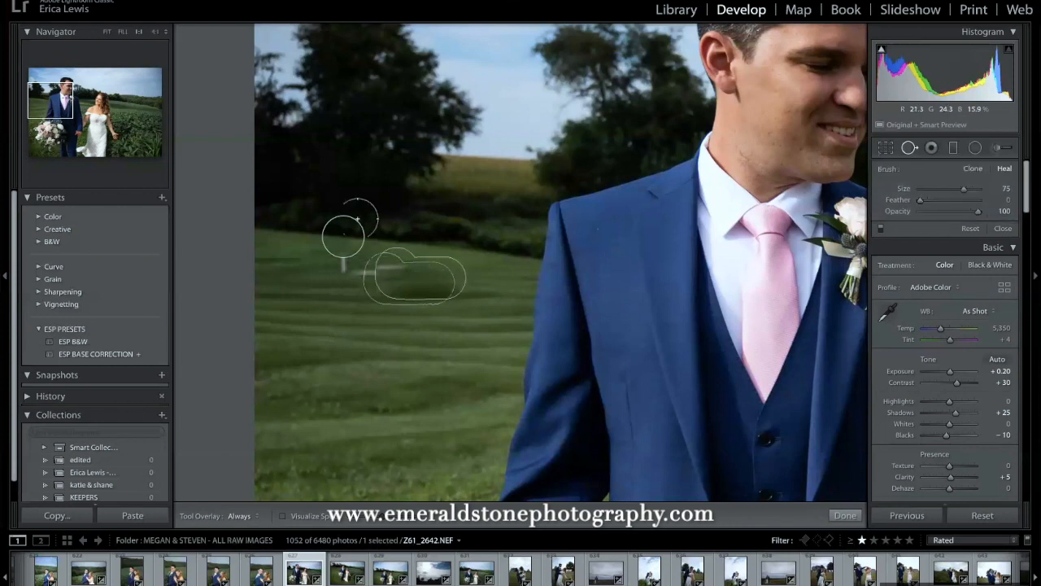
# Heal the remaining lower part of the white post, sampling clean grass just beside it, and check the result.
pyautogui.click(345, 262)
pyautogui.moveTo(382, 274); pyautogui.dragTo(311, 272)
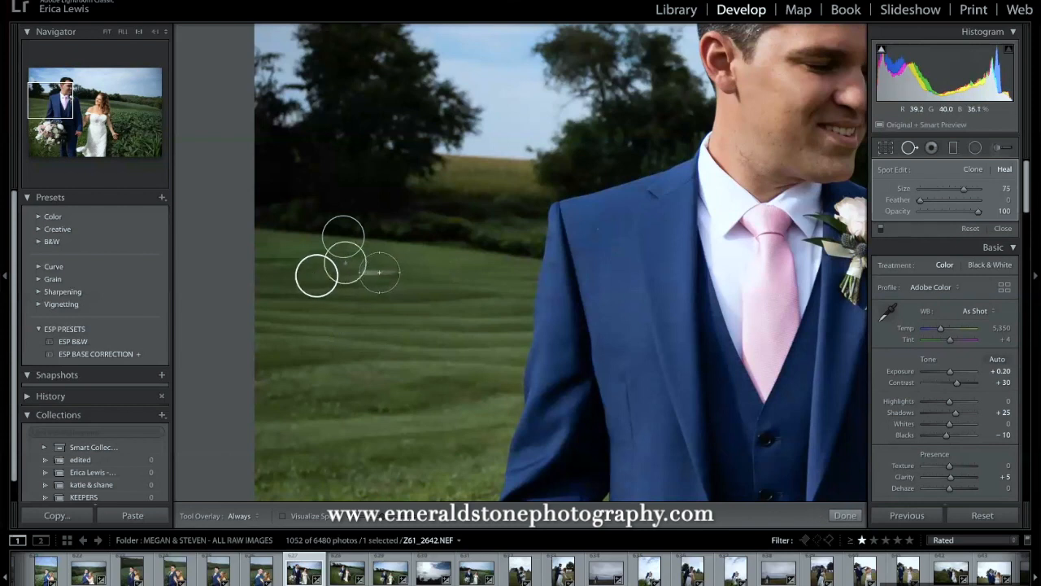
pyautogui.click(908, 148)
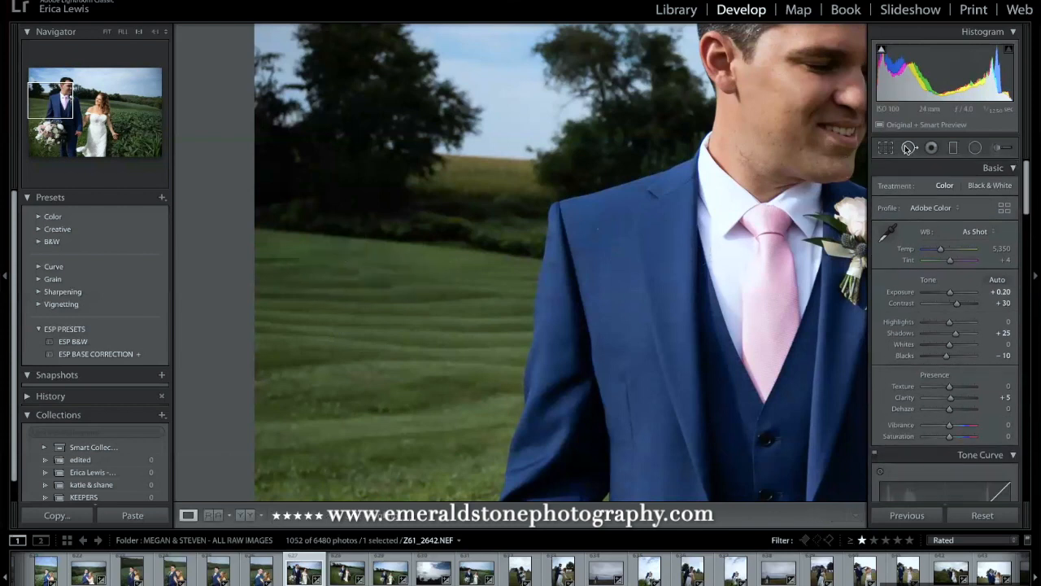
pyautogui.click(908, 148)
pyautogui.moveTo(320, 274); pyautogui.dragTo(321, 279)
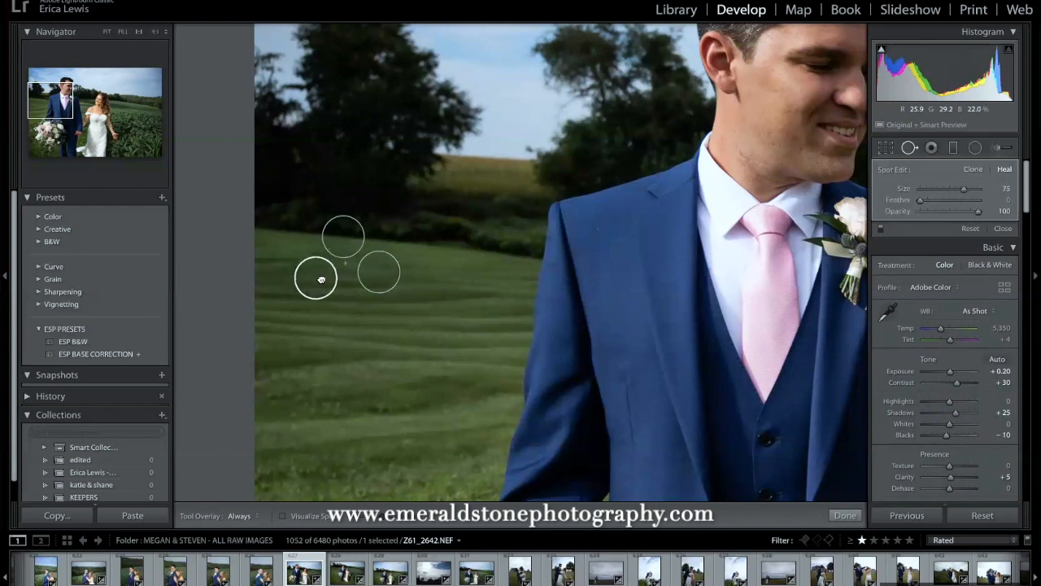
pyautogui.click(909, 148)
pyautogui.click(909, 148)
pyautogui.click(909, 148)
pyautogui.click(759, 149)
pyautogui.click(440, 225)
pyautogui.click(441, 224)
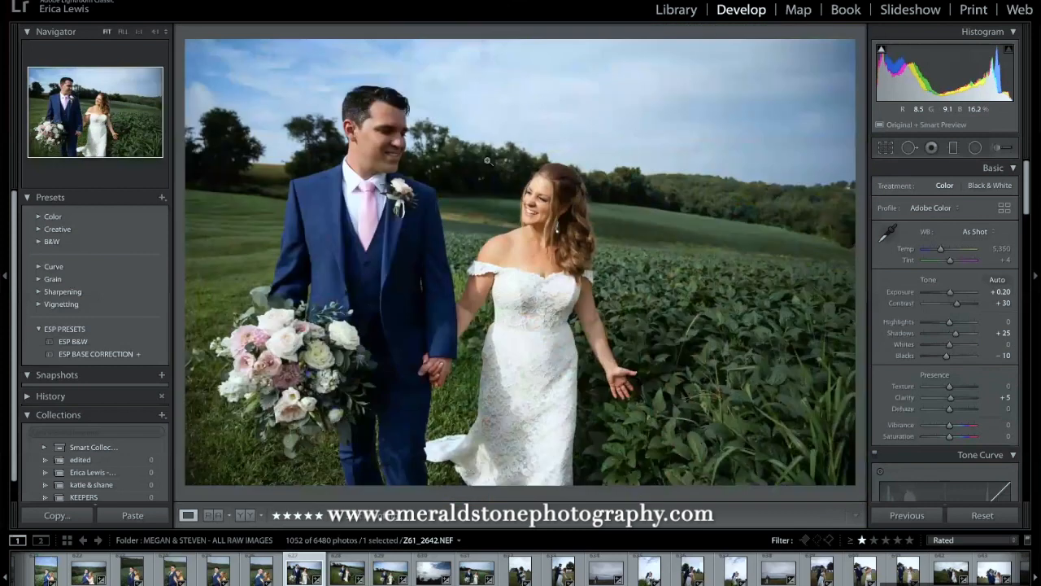
# Raise the photo's Shadows to +63 and paint a size 19 brush adjustment with Highlights -65 over the sky.
pyautogui.click(969, 333)
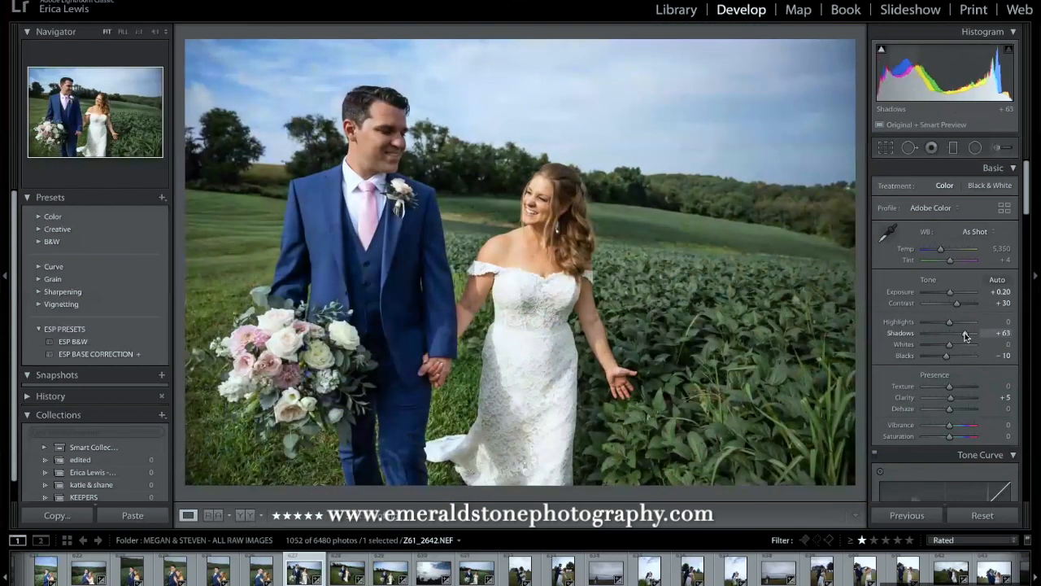
pyautogui.click(997, 148)
pyautogui.moveTo(573, 92)
pyautogui.mouseDown()
pyautogui.moveTo(592, 63)
pyautogui.moveTo(548, 79)
pyautogui.moveTo(480, 78)
pyautogui.moveTo(771, 131)
pyautogui.moveTo(653, 72)
pyautogui.moveTo(607, 114)
pyautogui.moveTo(387, 58)
pyautogui.moveTo(204, 100)
pyautogui.moveTo(316, 79)
pyautogui.moveTo(583, 66)
pyautogui.moveTo(862, 161)
pyautogui.moveTo(467, 98)
pyautogui.mouseUp()
pyautogui.moveTo(924, 254); pyautogui.dragTo(932, 253)
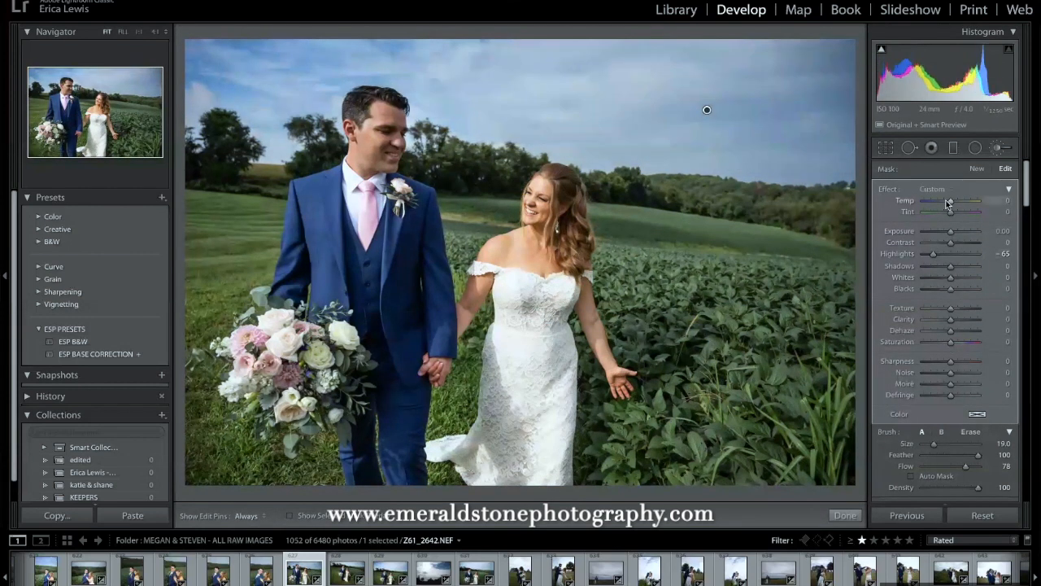
# Refine the sky brush adjustment to Temp -7, Highlights -32, Texture 53 and Dehaze 11.
pyautogui.moveTo(943, 205); pyautogui.dragTo(941, 205)
pyautogui.moveTo(928, 254); pyautogui.dragTo(942, 253)
pyautogui.moveTo(949, 331); pyautogui.dragTo(961, 307)
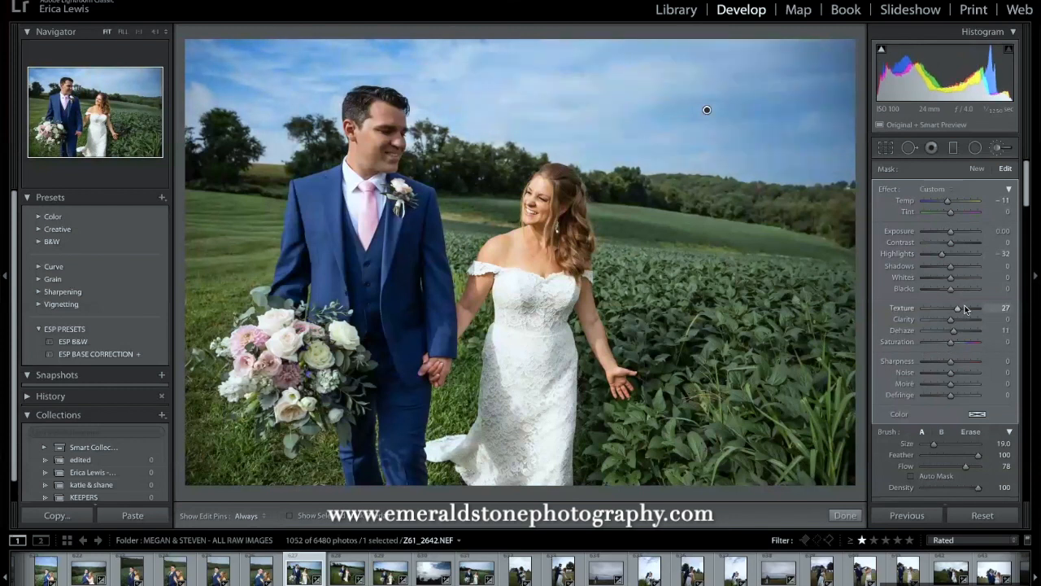
pyautogui.moveTo(948, 204); pyautogui.dragTo(950, 205)
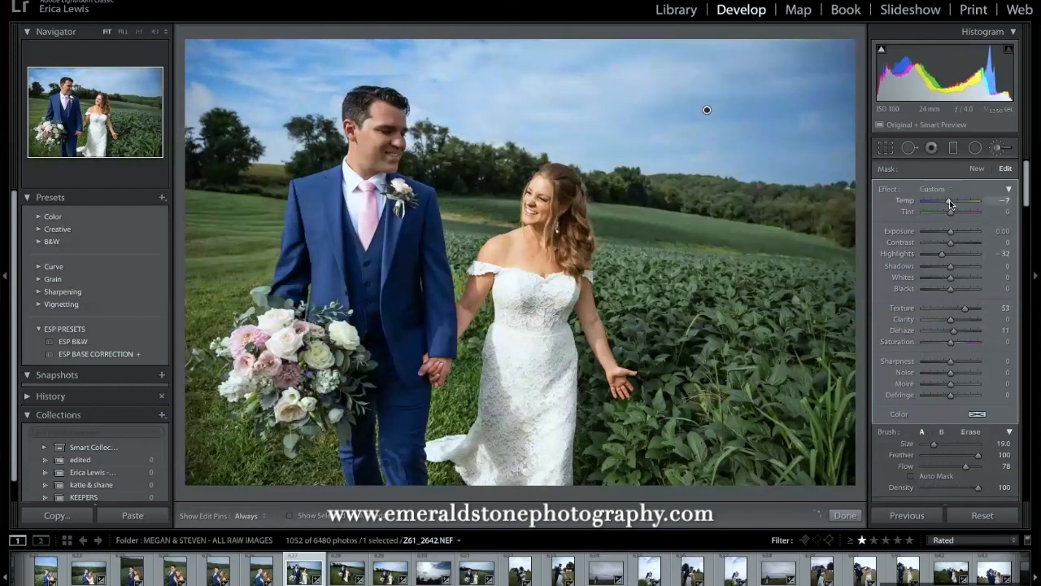
# Paint a new size 26 brush adjustment with Texture 25 over the bean field and grass, and nudge its exposure up slightly.
pyautogui.click(999, 147)
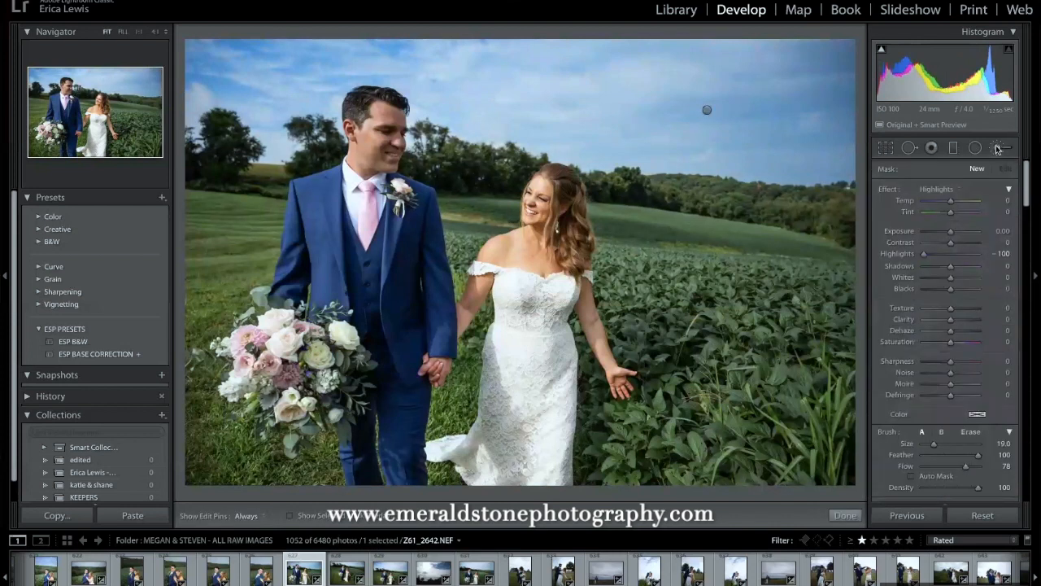
pyautogui.click(956, 191)
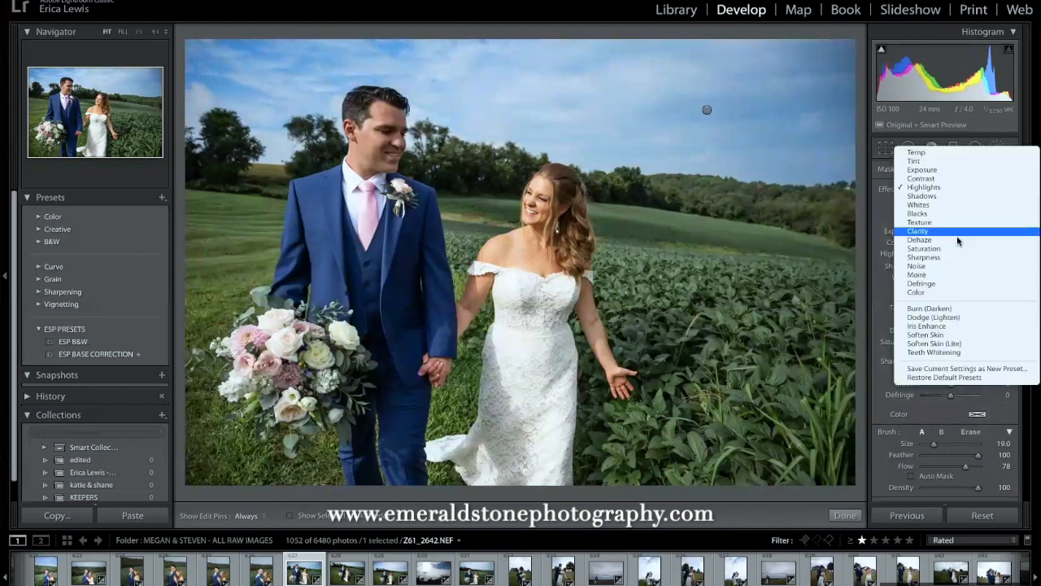
pyautogui.click(966, 229)
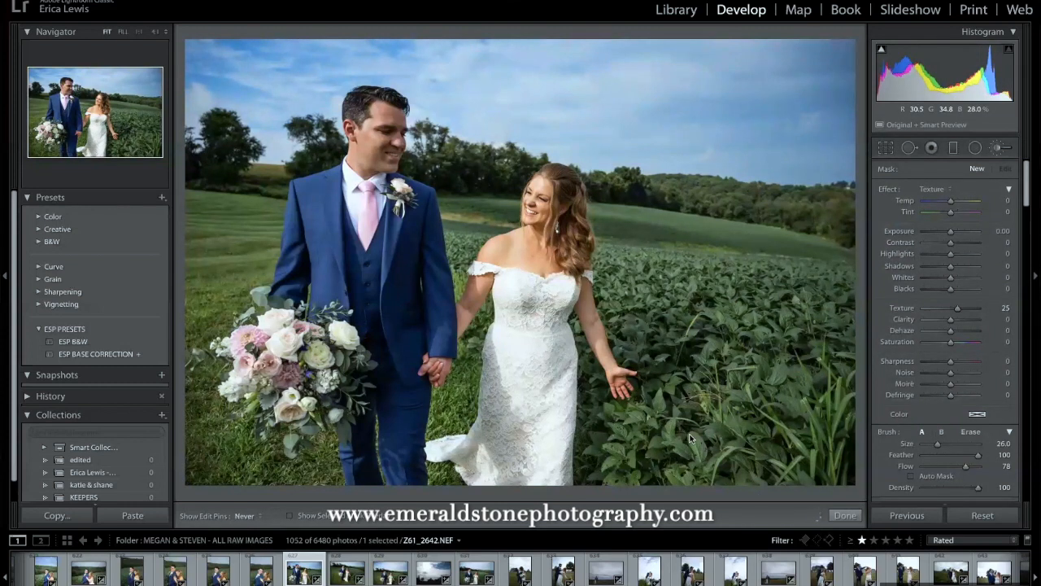
pyautogui.moveTo(284, 333)
pyautogui.mouseDown()
pyautogui.moveTo(286, 379)
pyautogui.moveTo(251, 306)
pyautogui.mouseUp()
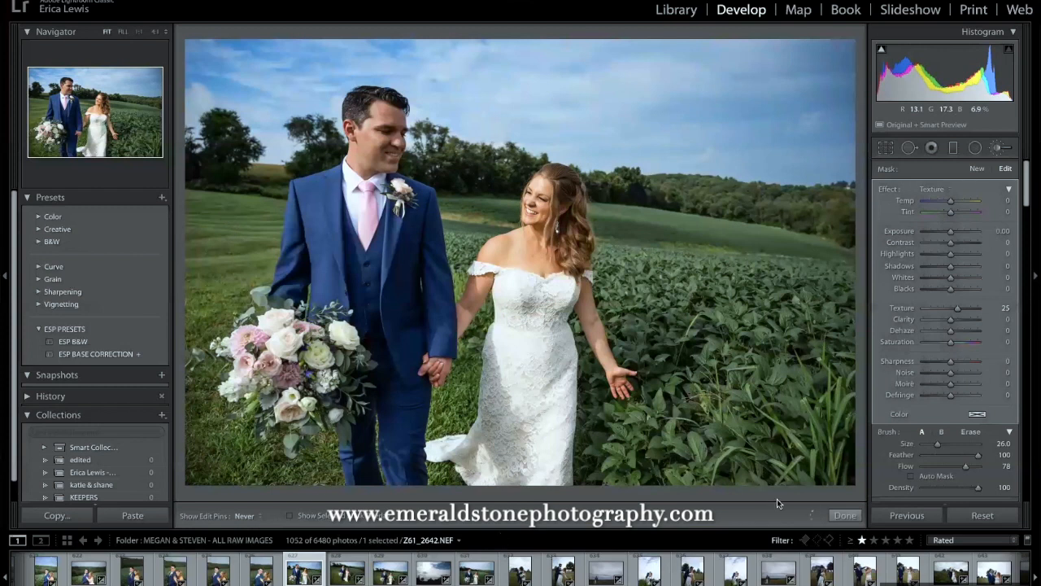
pyautogui.press('h')
pyautogui.moveTo(951, 235); pyautogui.dragTo(953, 235)
pyautogui.click(1000, 148)
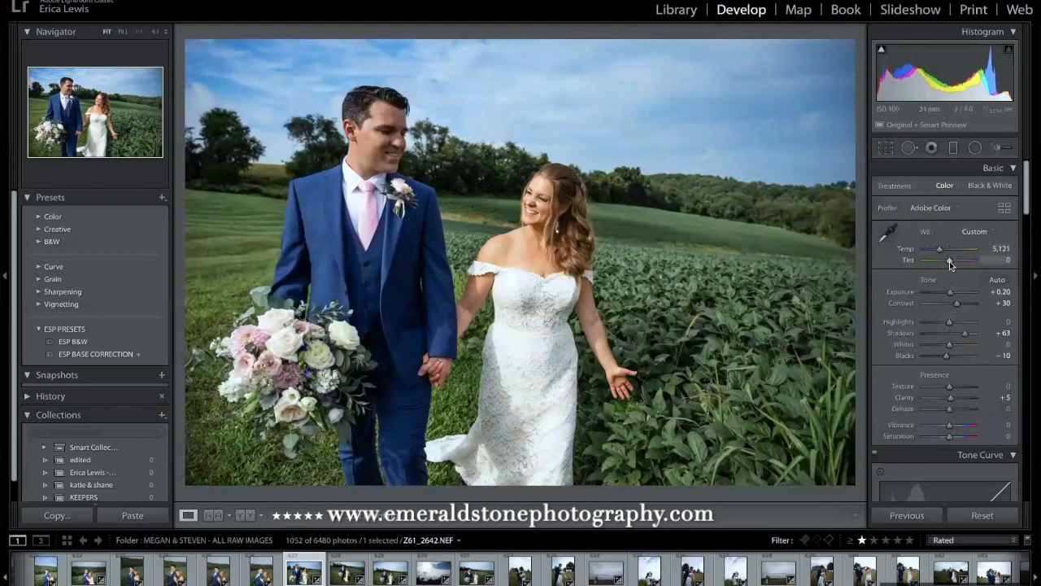
# Set the photo's white balance to Tint +2 and Temp 5,150.
pyautogui.click(1002, 259)
pyautogui.press('Tab')
pyautogui.hotkey('shift', 'Tab')
pyautogui.hotkey('shift', 'Tab')
pyautogui.write('5,1')
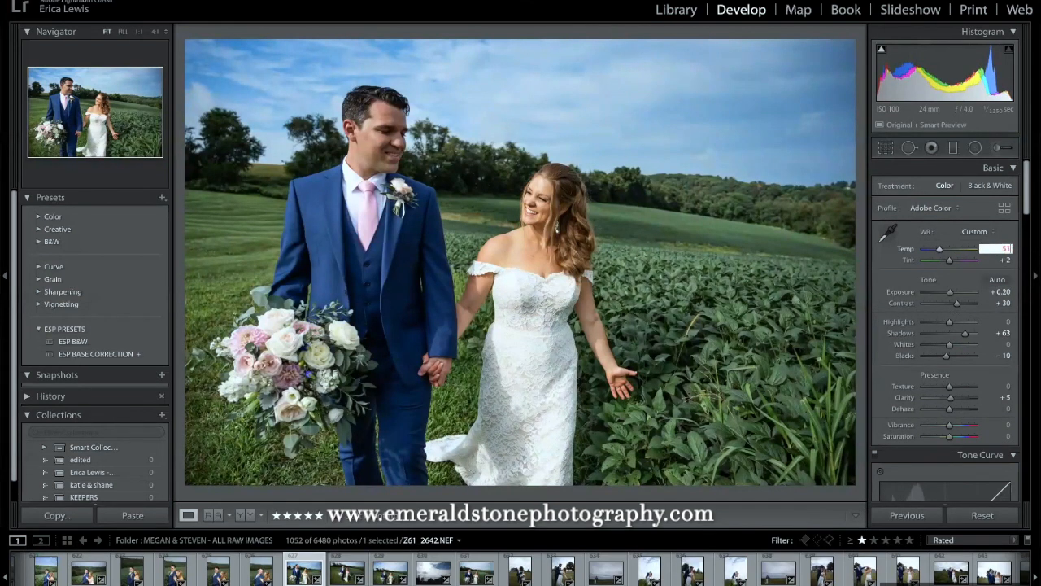
pyautogui.write('50')
pyautogui.press('Return')
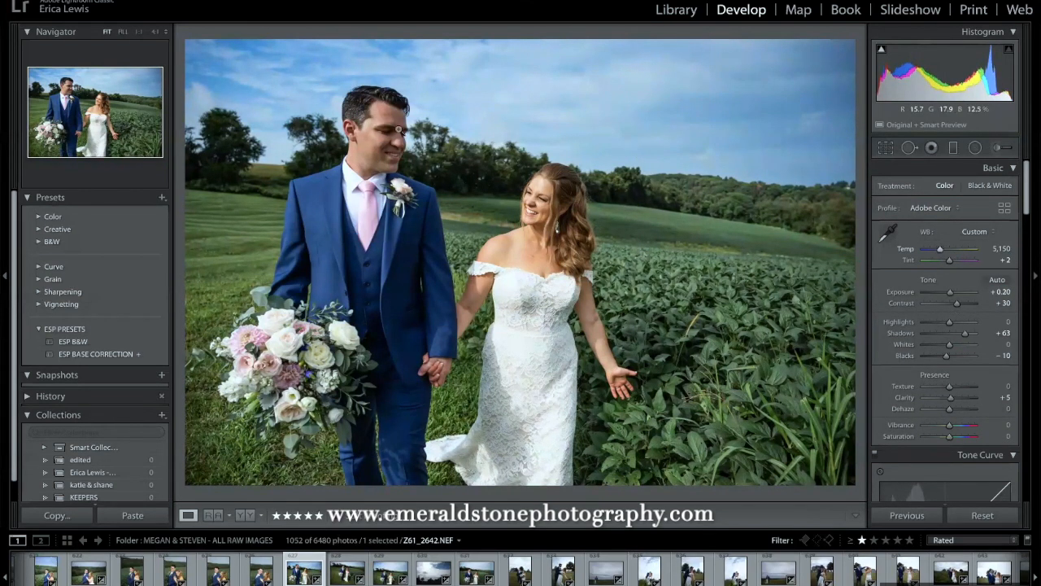
# Brighten the groom's face with a new size 12 brush adjustment at Exposure 0.28 and Shadows 24.
pyautogui.moveTo(401, 145); pyautogui.dragTo(601, 216)
pyautogui.moveTo(477, 261)
pyautogui.mouseDown()
pyautogui.moveTo(553, 182)
pyautogui.moveTo(470, 181)
pyautogui.mouseUp()
pyautogui.click(1000, 147)
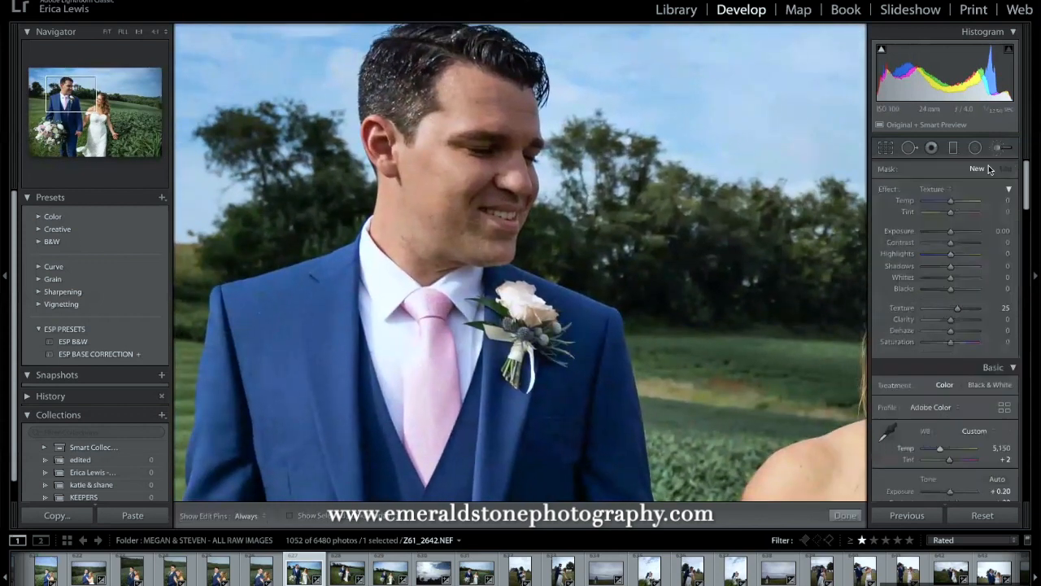
pyautogui.click(932, 189)
pyautogui.click(936, 140)
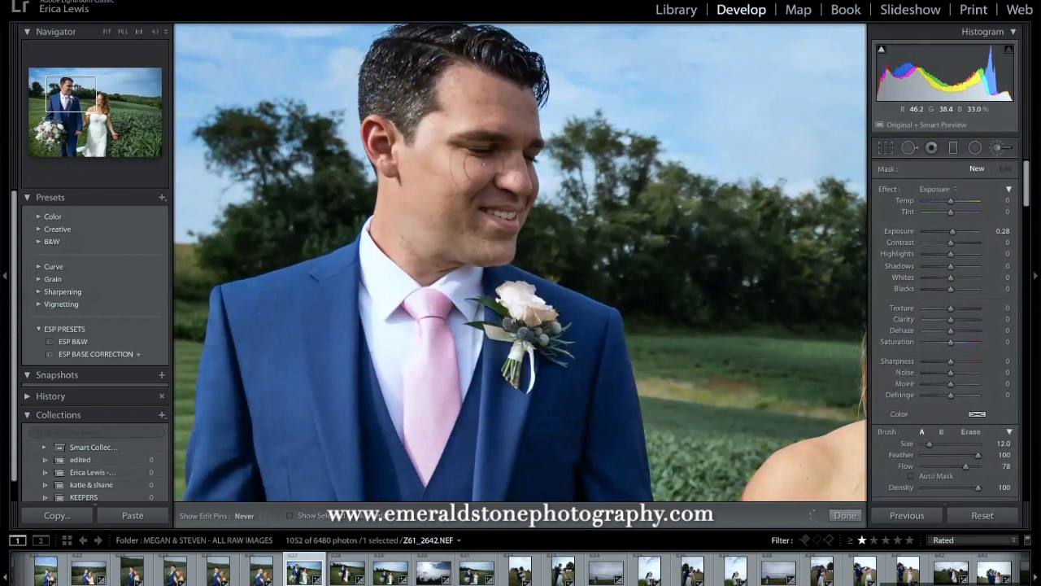
pyautogui.moveTo(495, 128); pyautogui.dragTo(545, 178)
pyautogui.moveTo(952, 267); pyautogui.dragTo(957, 266)
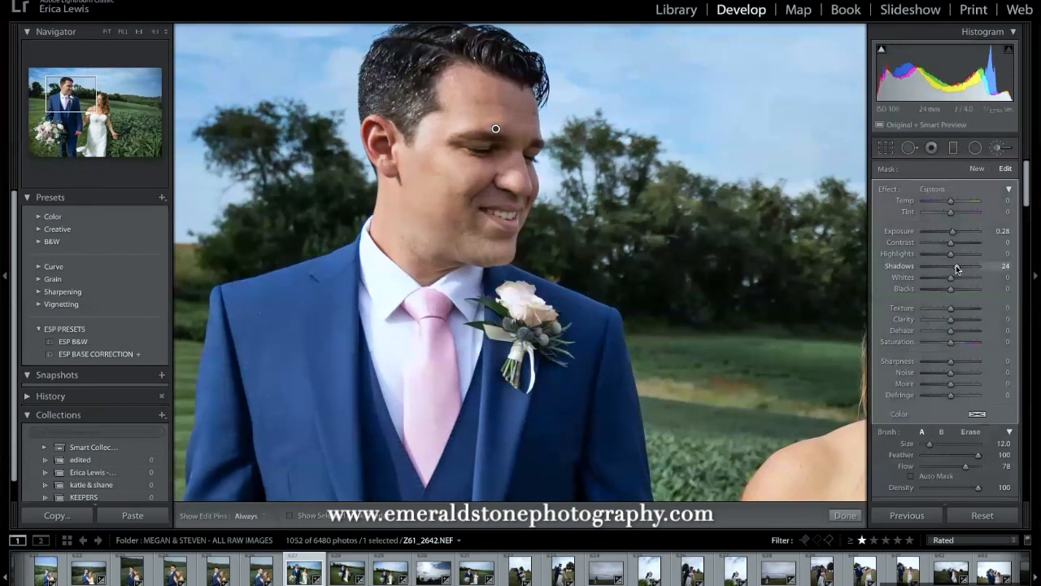
pyautogui.click(996, 148)
# Reduce the whole photo's Shadows to +55.
pyautogui.click(707, 147)
pyautogui.click(730, 340)
pyautogui.click(729, 341)
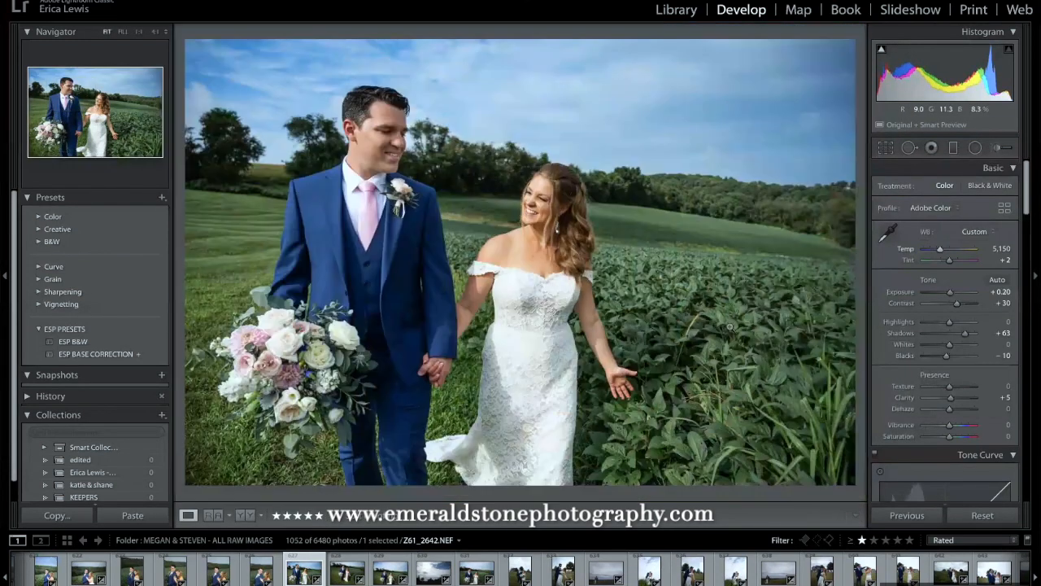
pyautogui.moveTo(964, 335); pyautogui.dragTo(960, 335)
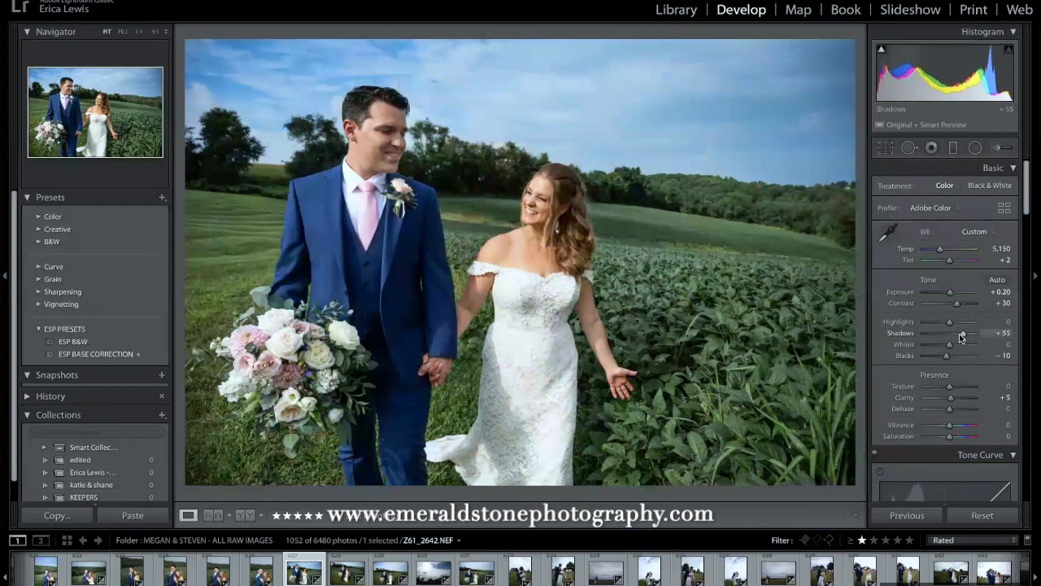
# Paint a new size 5 brush adjustment with Temp 1 and Tint 9 over the bride's cheek and mouth area.
pyautogui.click(544, 206)
pyautogui.moveTo(587, 205); pyautogui.dragTo(547, 231)
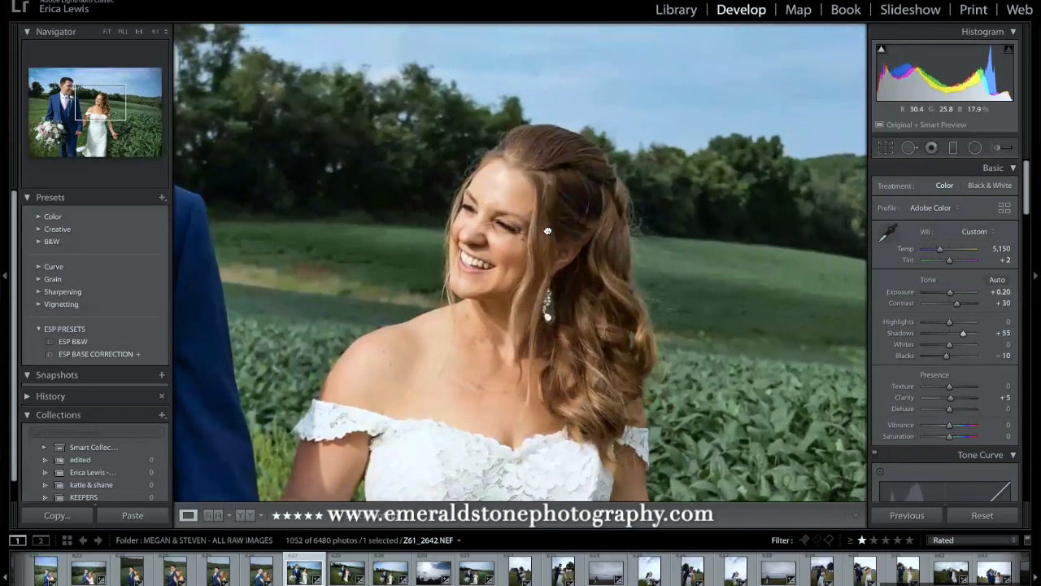
pyautogui.press('super+equal')
pyautogui.moveTo(744, 109); pyautogui.dragTo(729, 232)
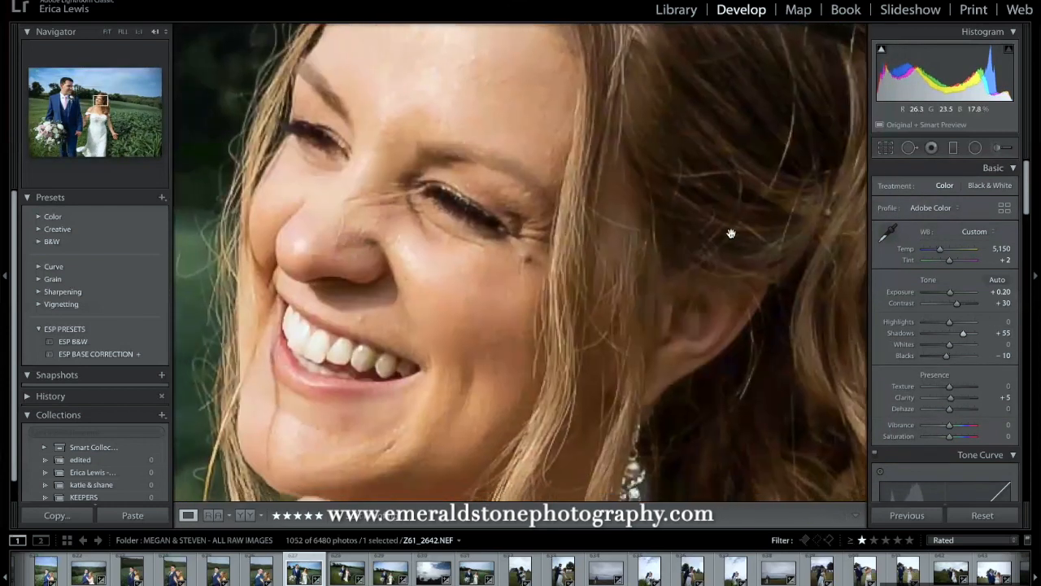
pyautogui.press('super+minus')
pyautogui.click(1001, 148)
pyautogui.click(931, 189)
pyautogui.click(980, 181)
pyautogui.scroll(-5, 480, 301)
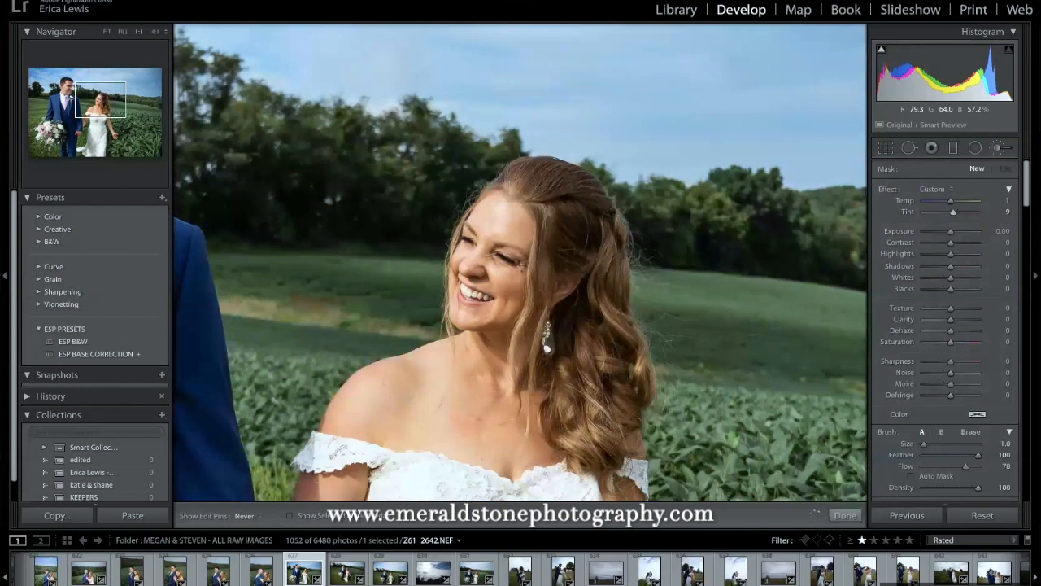
pyautogui.moveTo(457, 282); pyautogui.dragTo(503, 288)
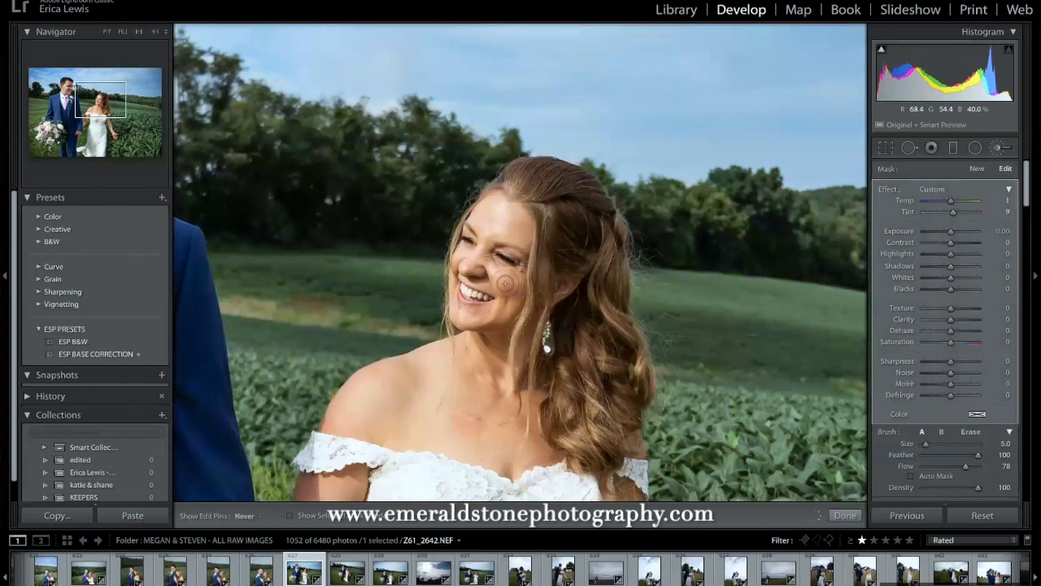
pyautogui.click(1000, 148)
# Set the photo's Sharpening Amount to 84 and its Luminance noise reduction to 18, judging the effect on the bride's face.
pyautogui.click(553, 203)
pyautogui.click(541, 208)
pyautogui.moveTo(505, 319); pyautogui.dragTo(506, 417)
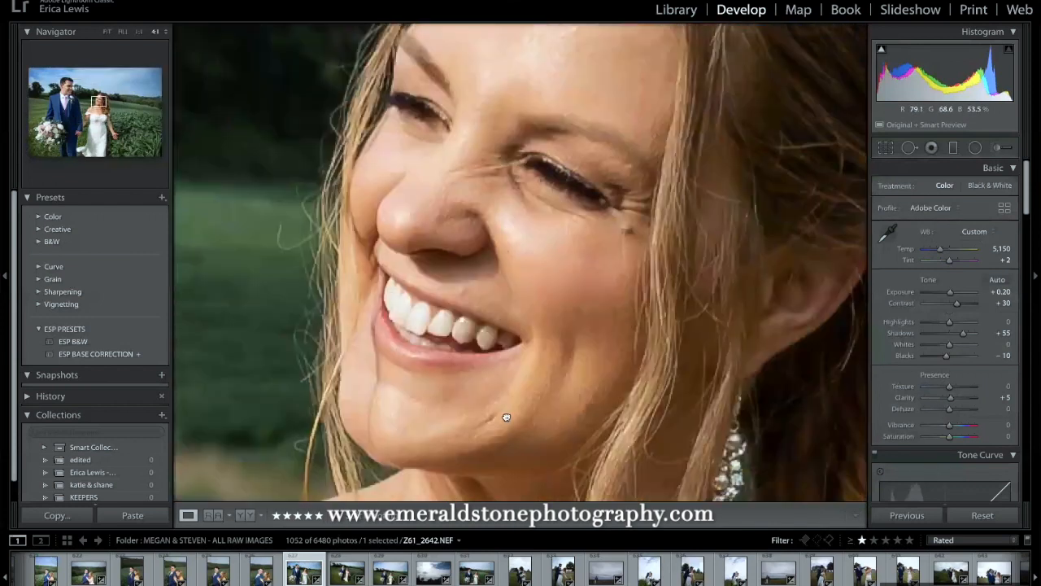
pyautogui.moveTo(1029, 197); pyautogui.dragTo(1029, 340)
pyautogui.scroll(-3, 963, 292)
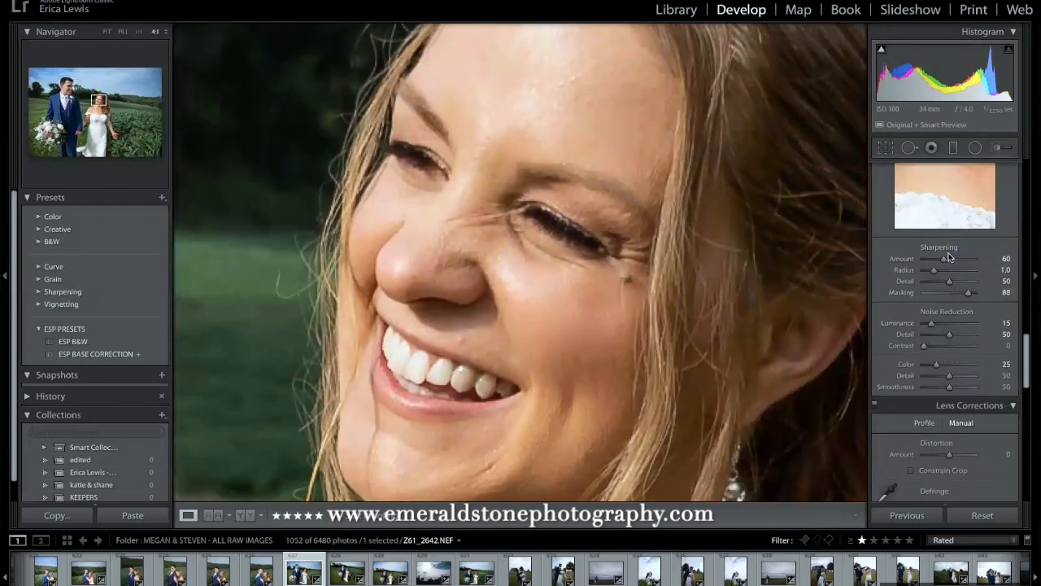
pyautogui.click(955, 260)
pyautogui.press('Return')
pyautogui.click(664, 202)
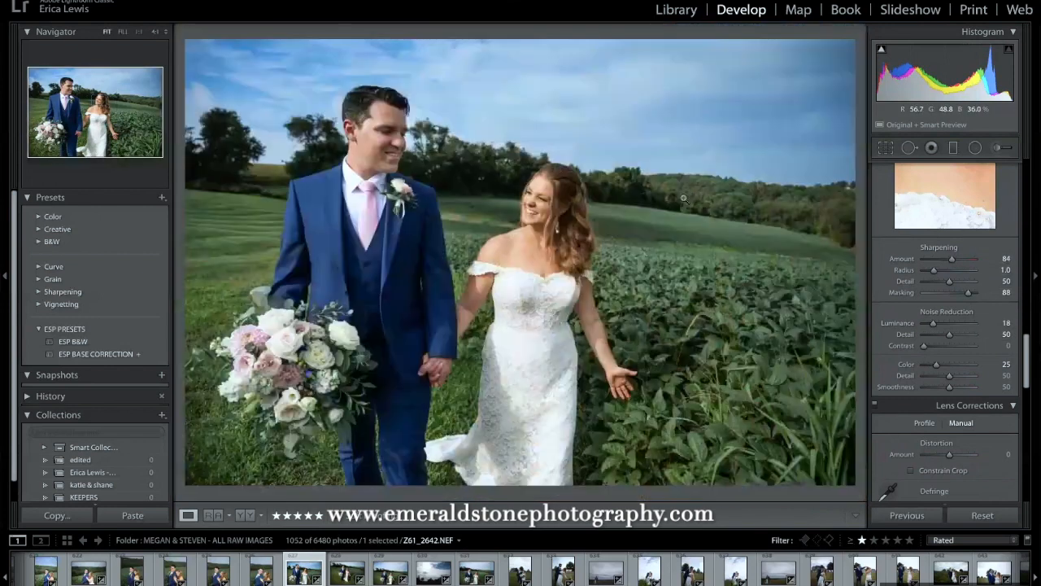
# Set the whole photo to Temp 5,200, Exposure +0.55, Highlights −12, Texture +11, Clarity +7 and Dehaze +8.
pyautogui.scroll(10, 976, 285)
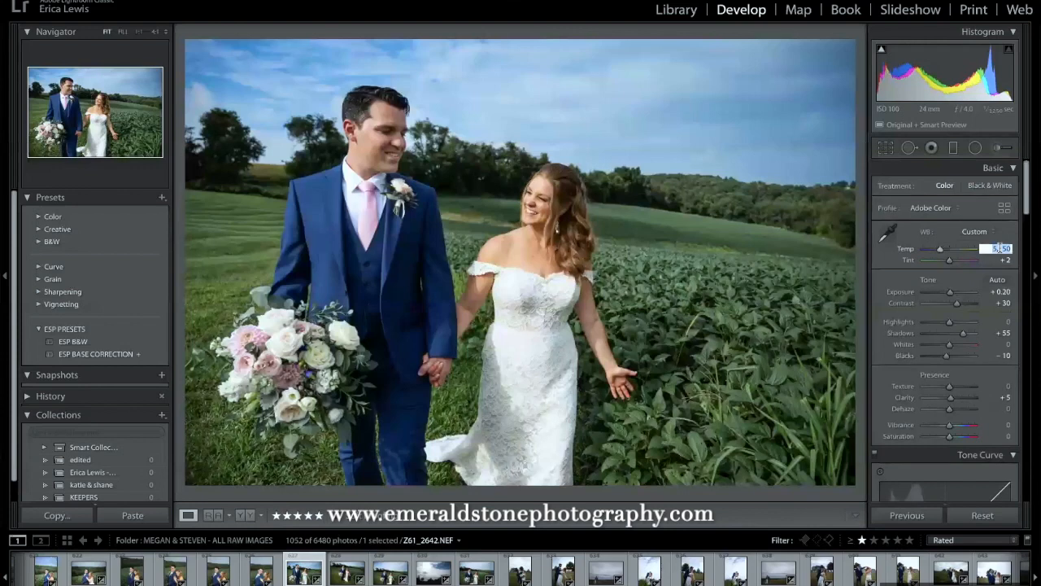
pyautogui.press('Return')
pyautogui.moveTo(951, 291); pyautogui.dragTo(946, 321)
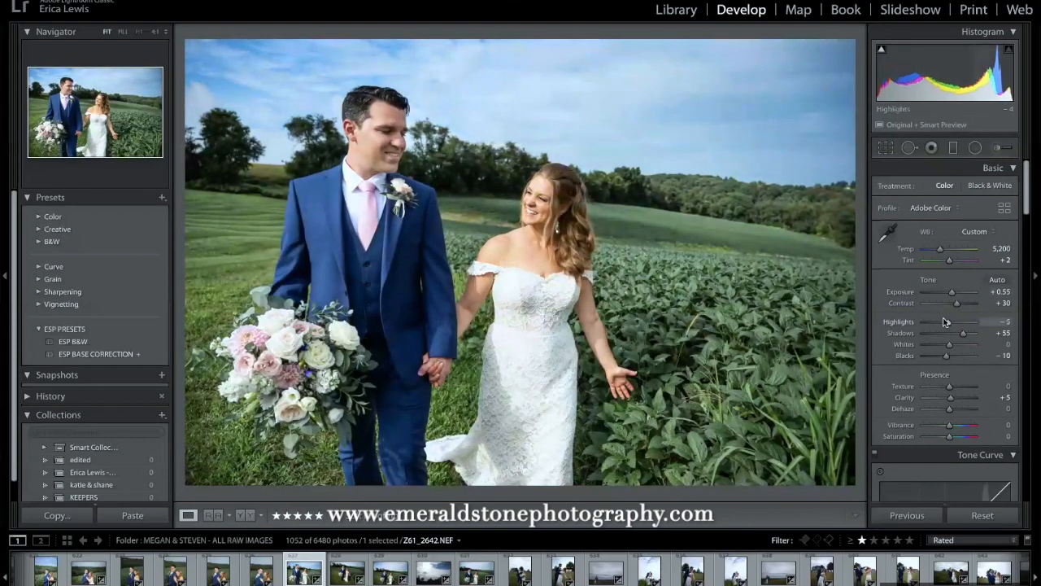
pyautogui.moveTo(949, 408)
pyautogui.mouseDown()
pyautogui.moveTo(952, 385)
pyautogui.moveTo(950, 395)
pyautogui.mouseUp()
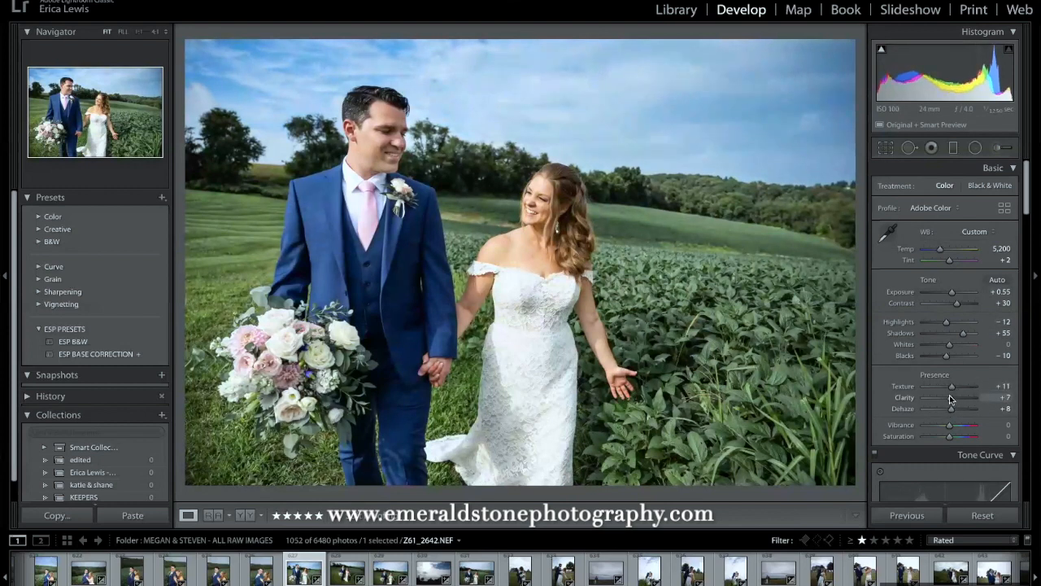
# Add a graduated filter over the photo's left side with Exposure 0.00 and Highlights −70, and widen its gradient towards the bride.
pyautogui.click(953, 147)
pyautogui.click(940, 189)
pyautogui.click(945, 221)
pyautogui.moveTo(951, 232); pyautogui.dragTo(949, 232)
pyautogui.moveTo(183, 210); pyautogui.dragTo(455, 238)
pyautogui.moveTo(950, 252); pyautogui.dragTo(938, 257)
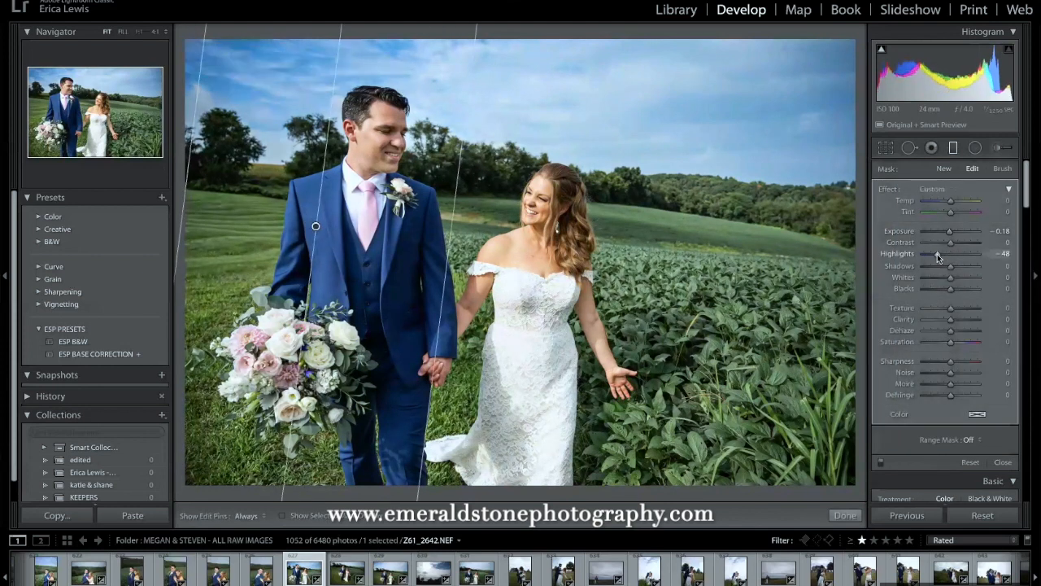
pyautogui.moveTo(934, 253); pyautogui.dragTo(932, 254)
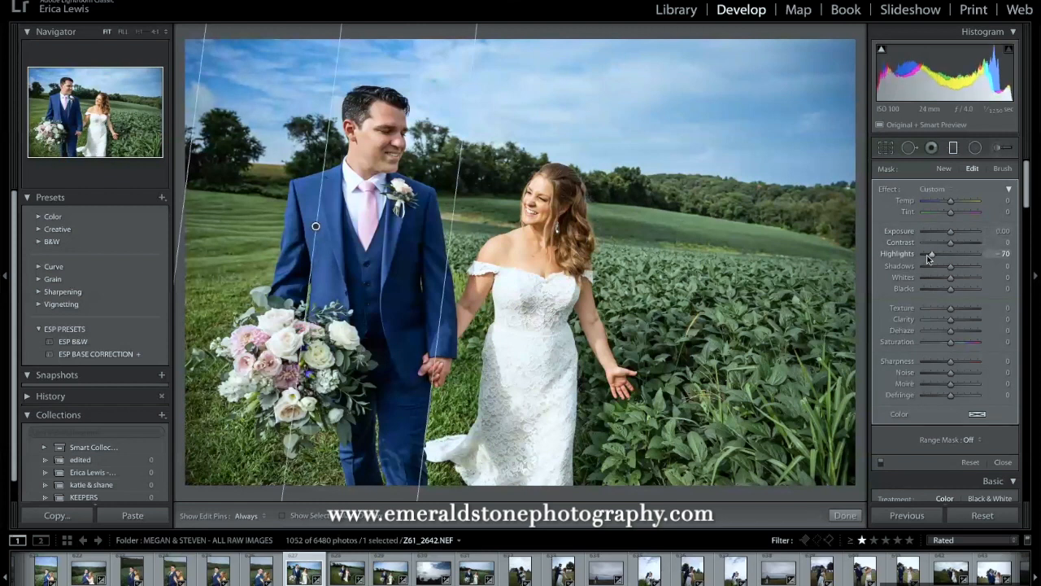
pyautogui.moveTo(205, 31); pyautogui.dragTo(96, 31)
pyautogui.moveTo(277, 220); pyautogui.dragTo(296, 279)
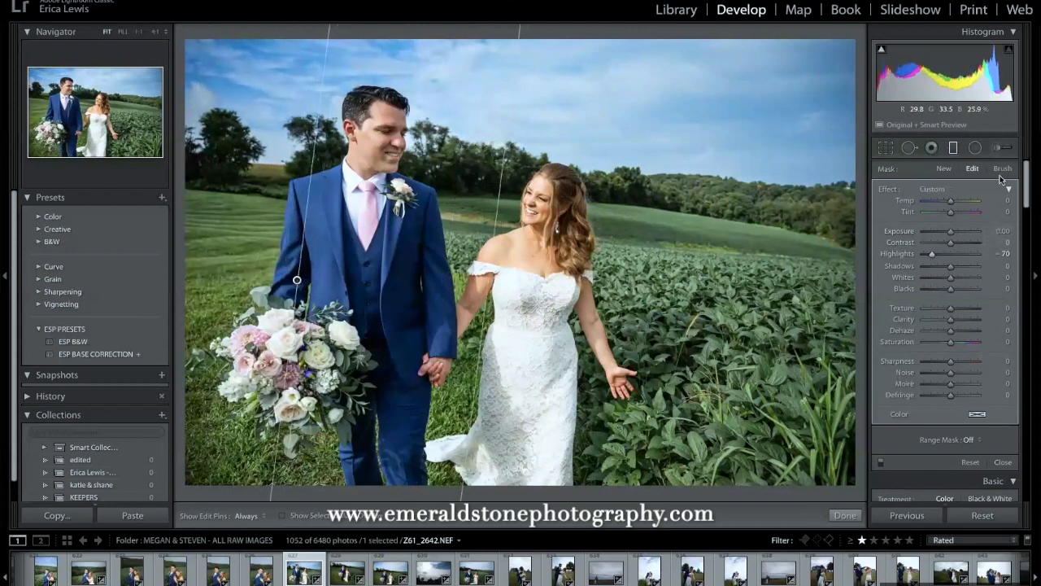
pyautogui.click(996, 151)
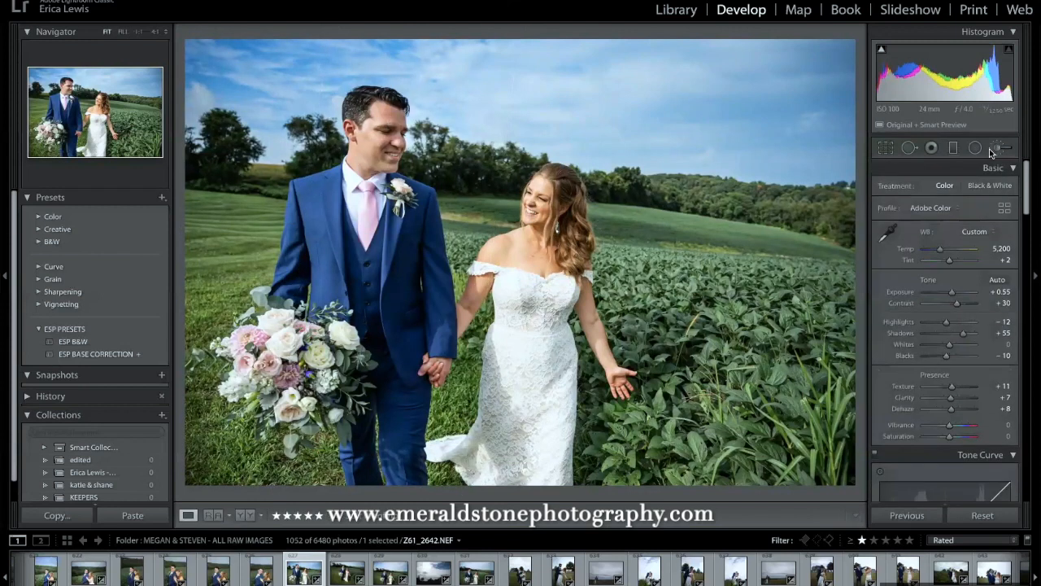
# Compare the photo's before and after versions to check the tonal edits.
pyautogui.press('\\')
pyautogui.press('\\')
pyautogui.press('\\')
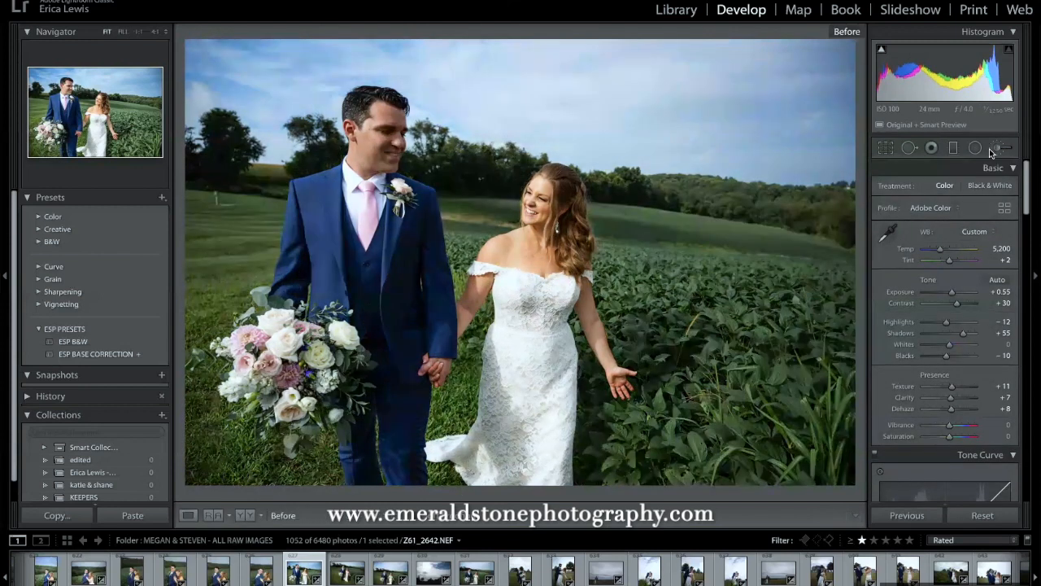
pyautogui.press('\\')
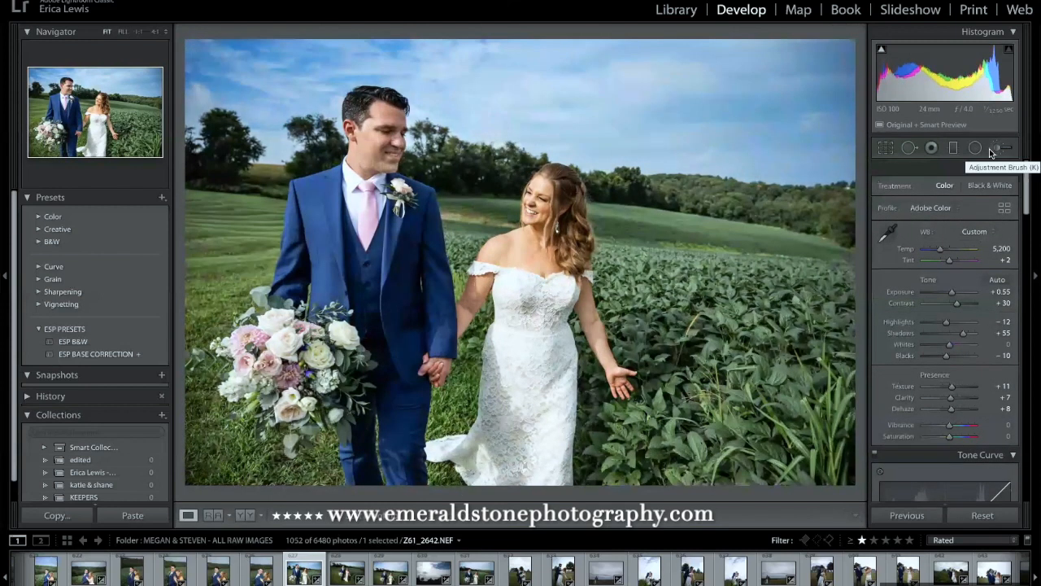
# Heal the top of the white post on the lawn beside the groom with a size 64 spot.
pyautogui.moveTo(244, 197); pyautogui.dragTo(845, 72)
pyautogui.press('super+minus')
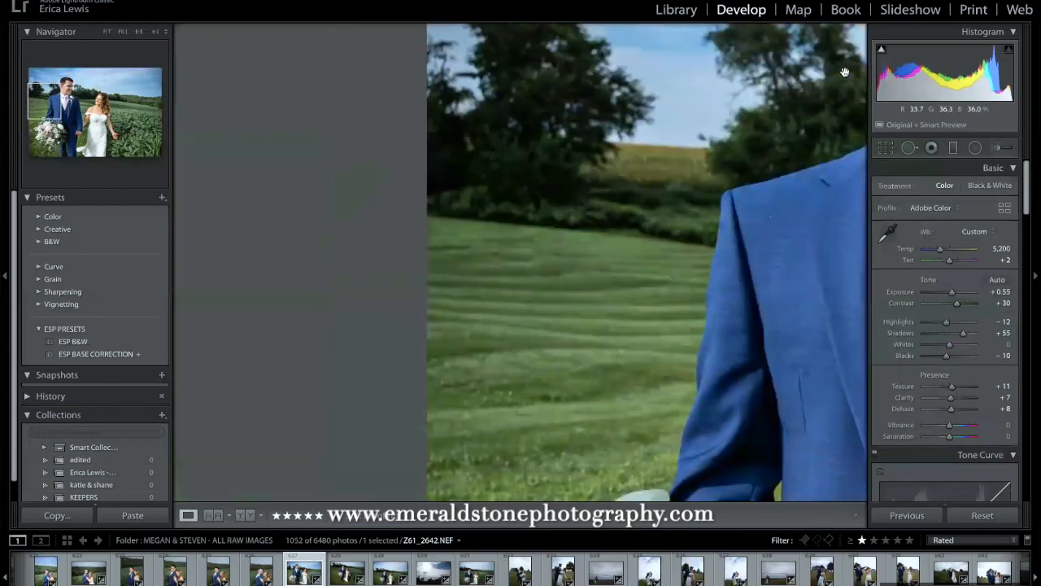
pyautogui.click(1002, 149)
pyautogui.click(975, 147)
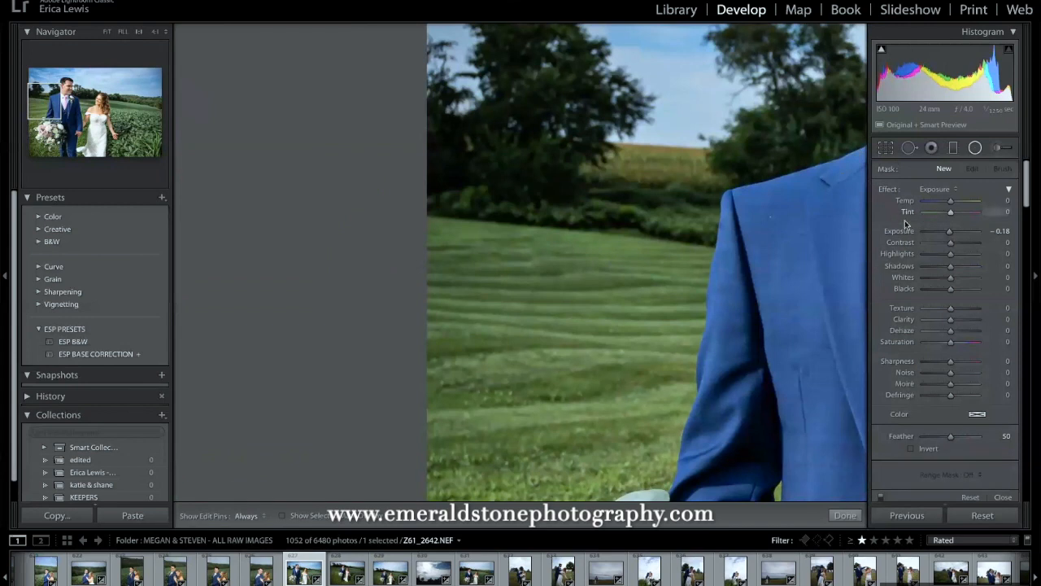
pyautogui.click(976, 147)
pyautogui.keyDown('alt'); pyautogui.click(551, 260); pyautogui.keyUp('alt')
pyautogui.keyDown('alt'); pyautogui.click(518, 251); pyautogui.keyUp('alt')
pyautogui.keyDown('alt'); pyautogui.click(516, 225); pyautogui.keyUp('alt')
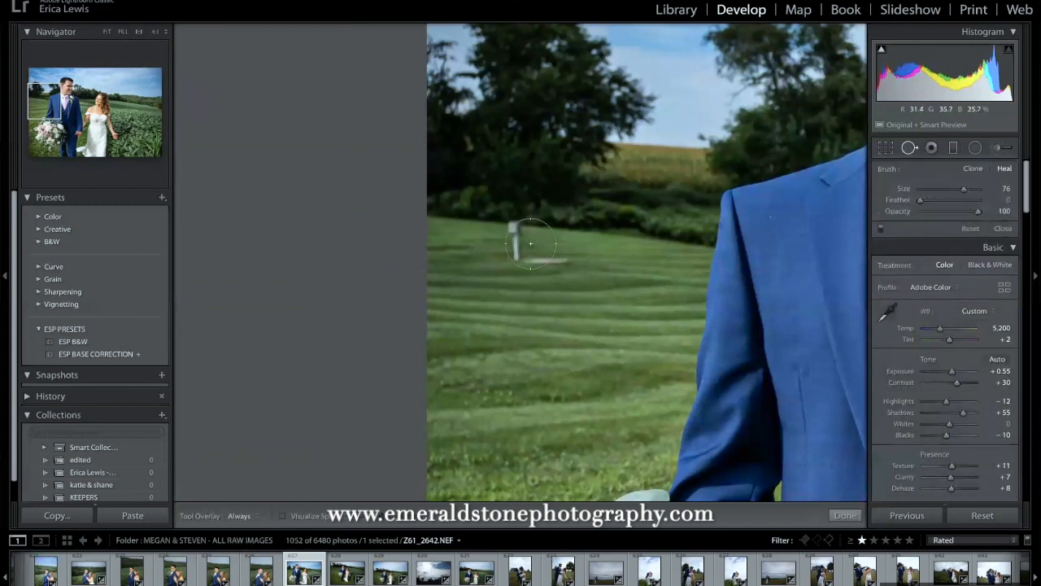
pyautogui.scroll(-5, 515, 218)
pyautogui.click(514, 221)
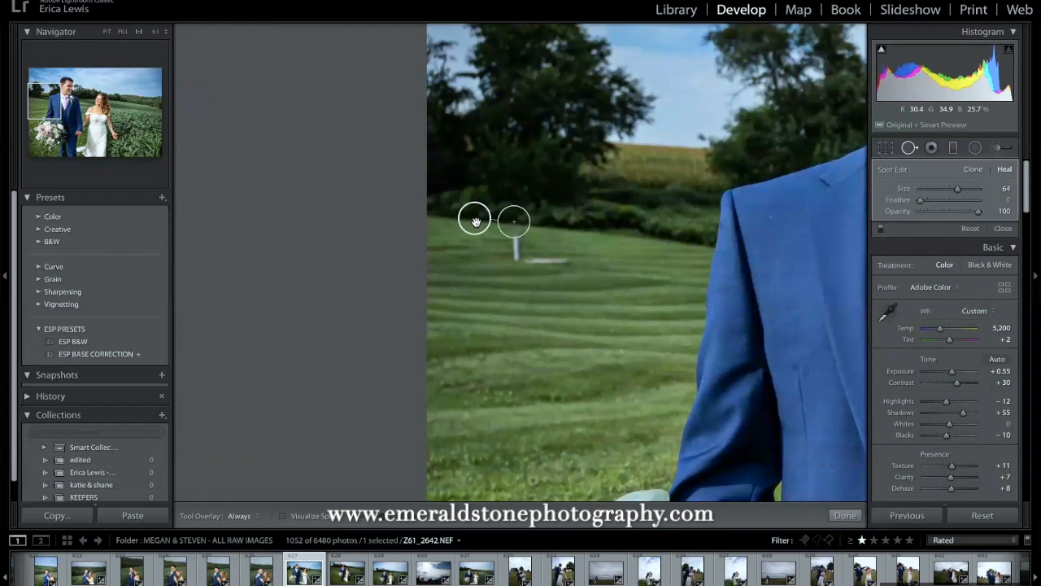
# Heal the upper part of the remaining post with a size 39 spot sourced from the grass right beside it.
pyautogui.click(912, 148)
pyautogui.press('super+equal')
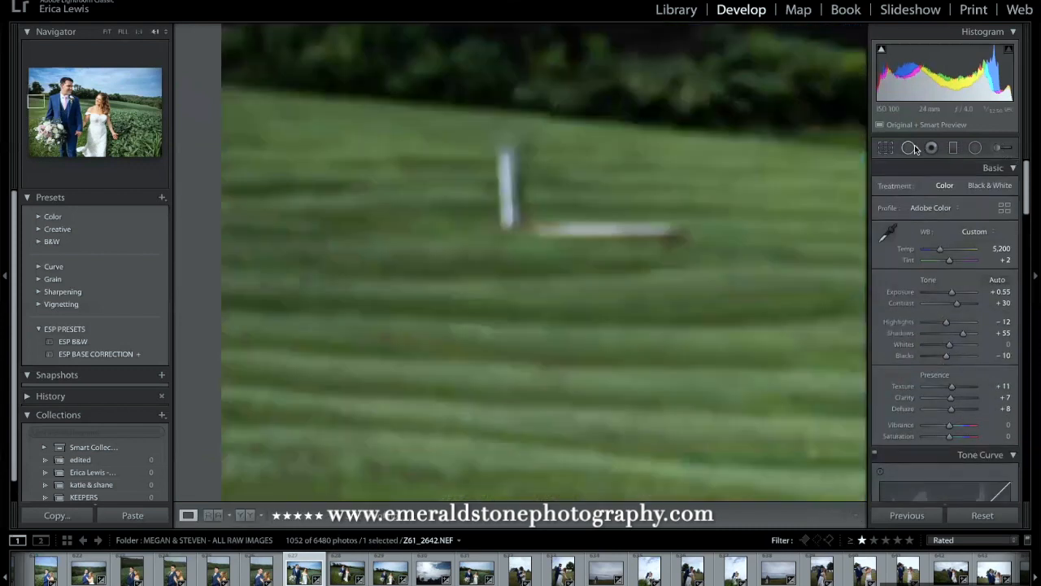
pyautogui.click(909, 148)
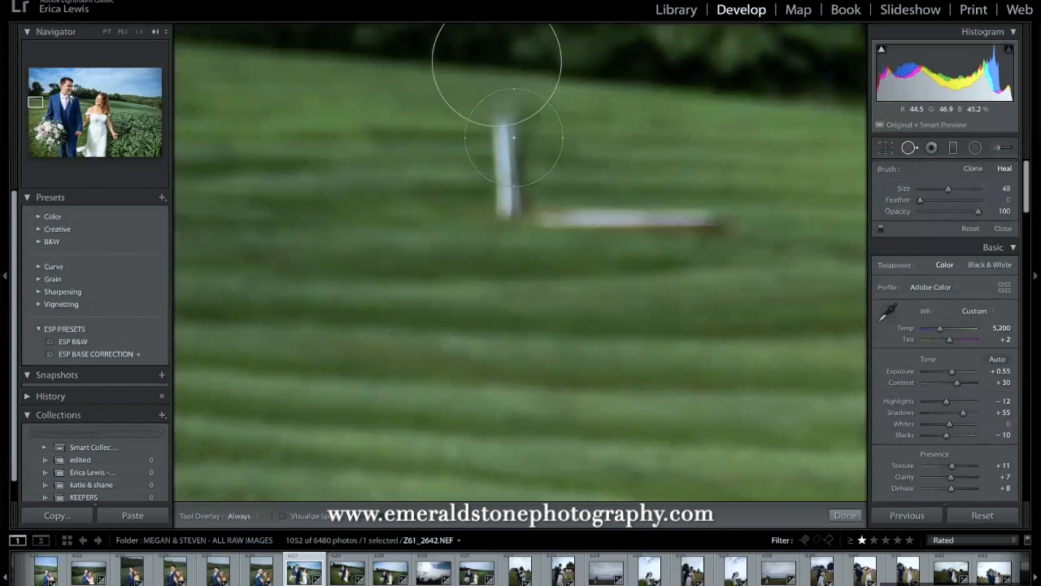
pyautogui.click(513, 138)
pyautogui.moveTo(634, 256)
pyautogui.mouseDown()
pyautogui.moveTo(623, 174)
pyautogui.moveTo(586, 143)
pyautogui.mouseUp()
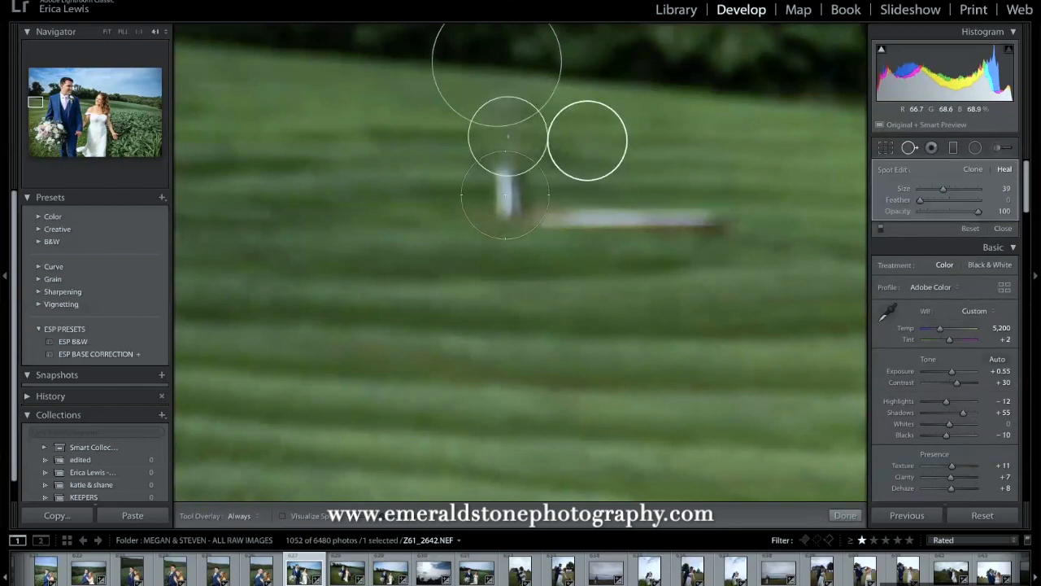
# Heal the post's base and the white strip lying beside it at size 44, resampling the source for the strip.
pyautogui.moveTo(553, 195); pyautogui.dragTo(779, 204)
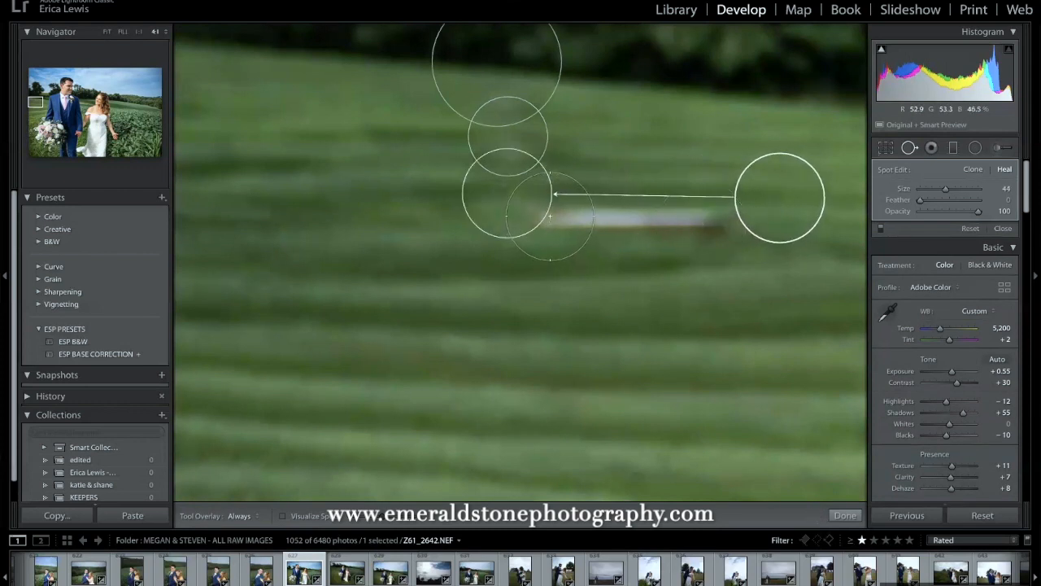
pyautogui.moveTo(574, 215)
pyautogui.mouseDown()
pyautogui.moveTo(623, 223)
pyautogui.moveTo(754, 213)
pyautogui.mouseUp()
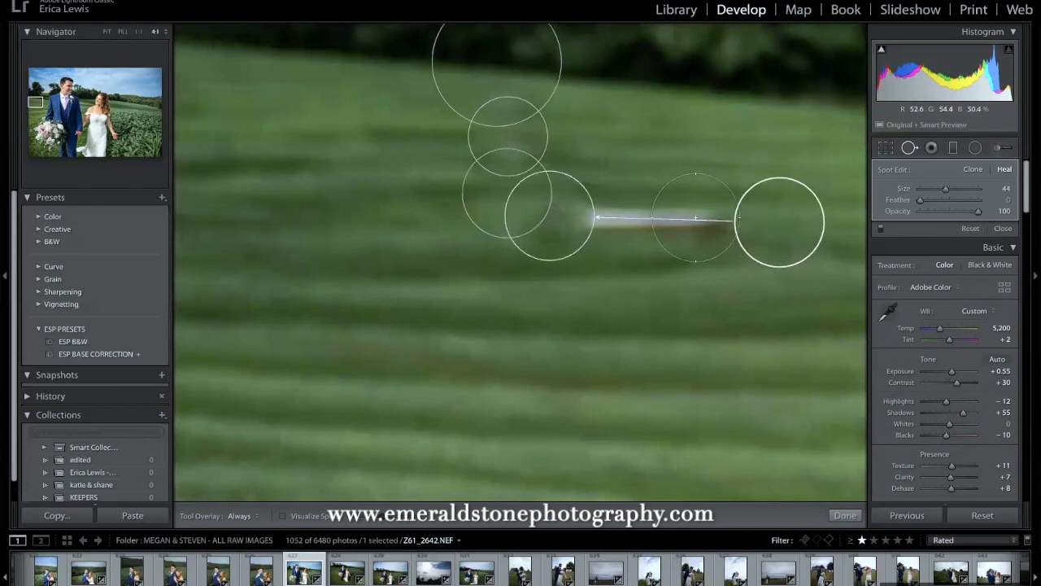
pyautogui.press('/')
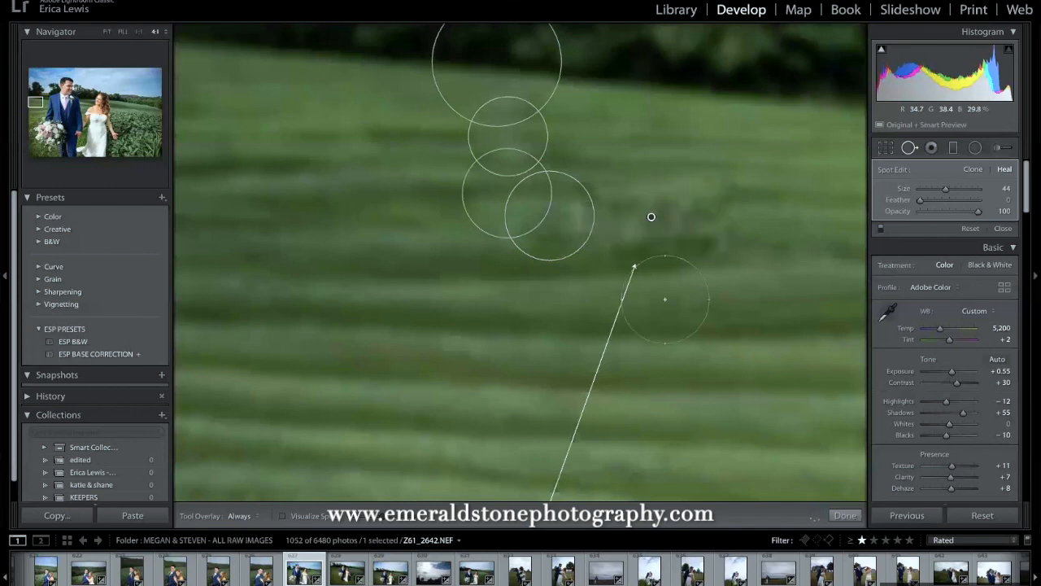
pyautogui.press('z')
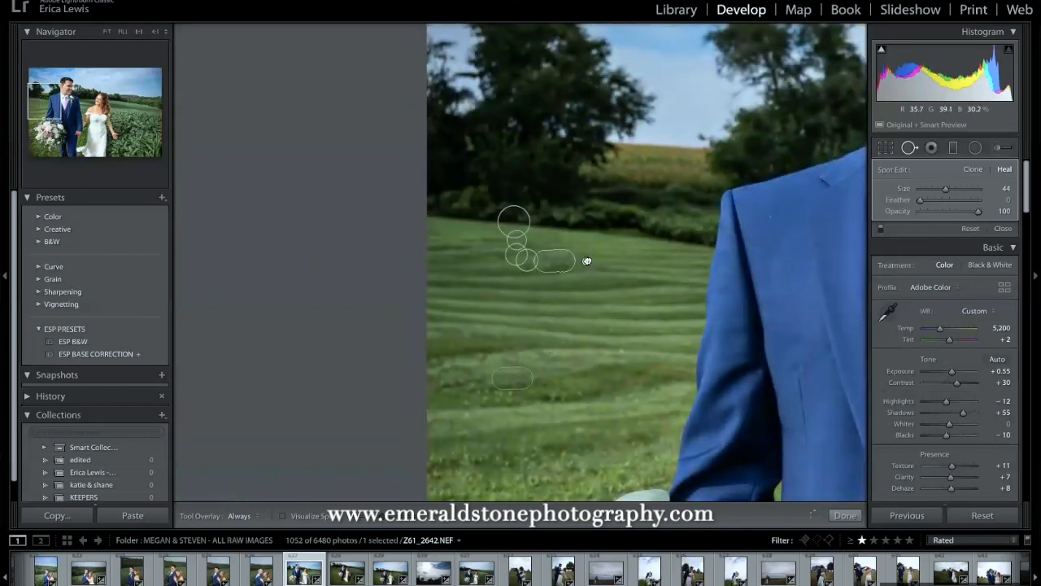
pyautogui.press('z')
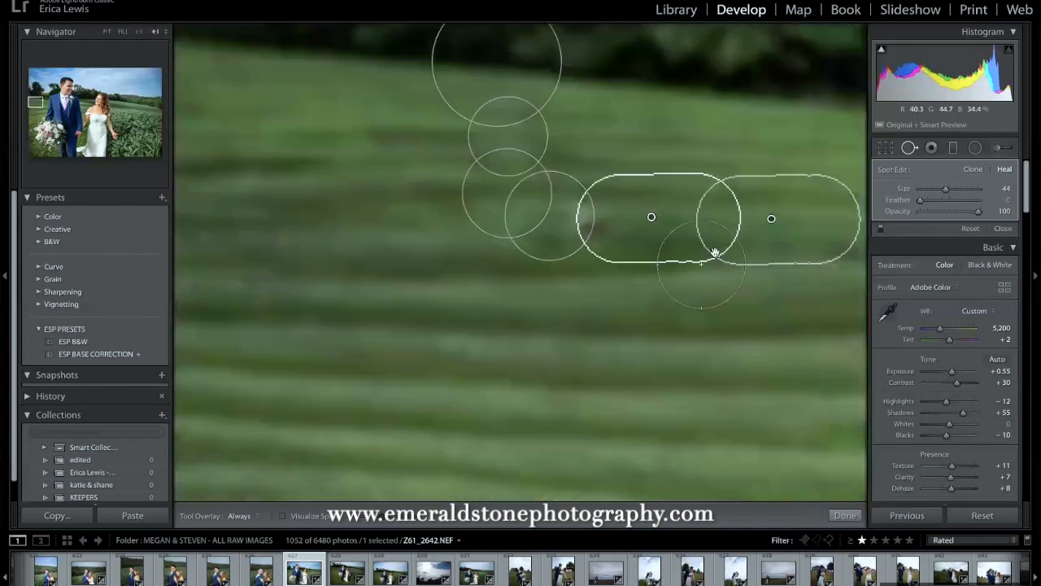
# Blend the healed grass beside the removed post with a short vertical size 44 heal stroke.
pyautogui.moveTo(597, 177); pyautogui.dragTo(595, 243)
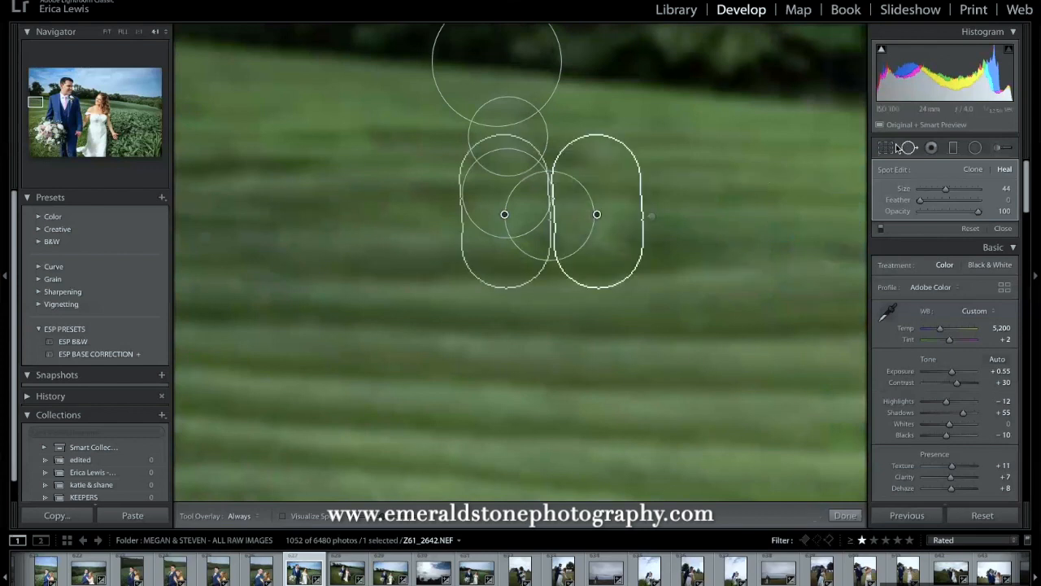
pyautogui.press('q')
pyautogui.press('z')
pyautogui.press('z')
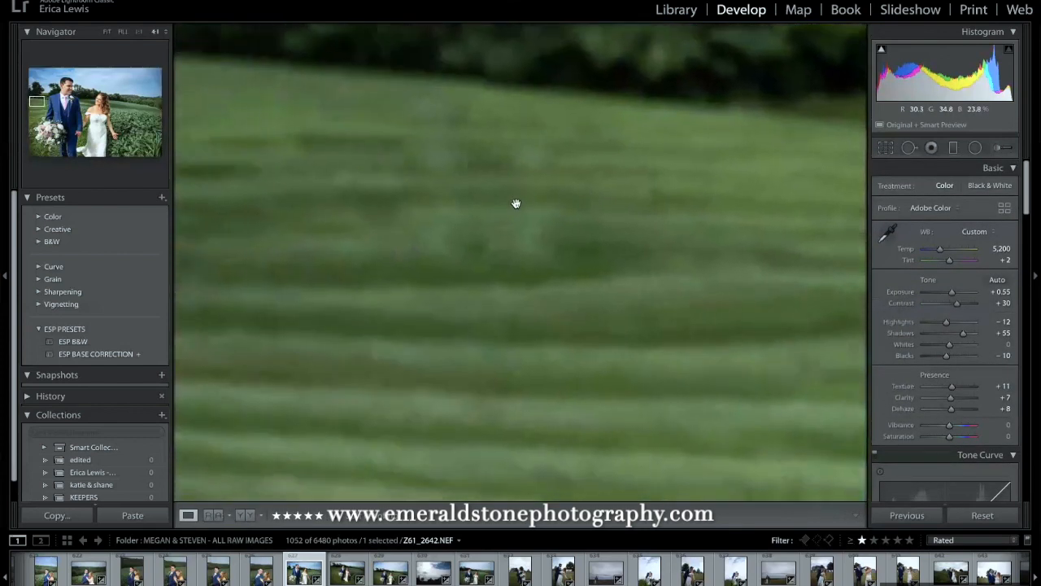
# Smooth the patched lawn with a horizontal size 38 heal stroke, aligning its source with the grass just above.
pyautogui.press('q')
pyautogui.moveTo(407, 246); pyautogui.dragTo(563, 240)
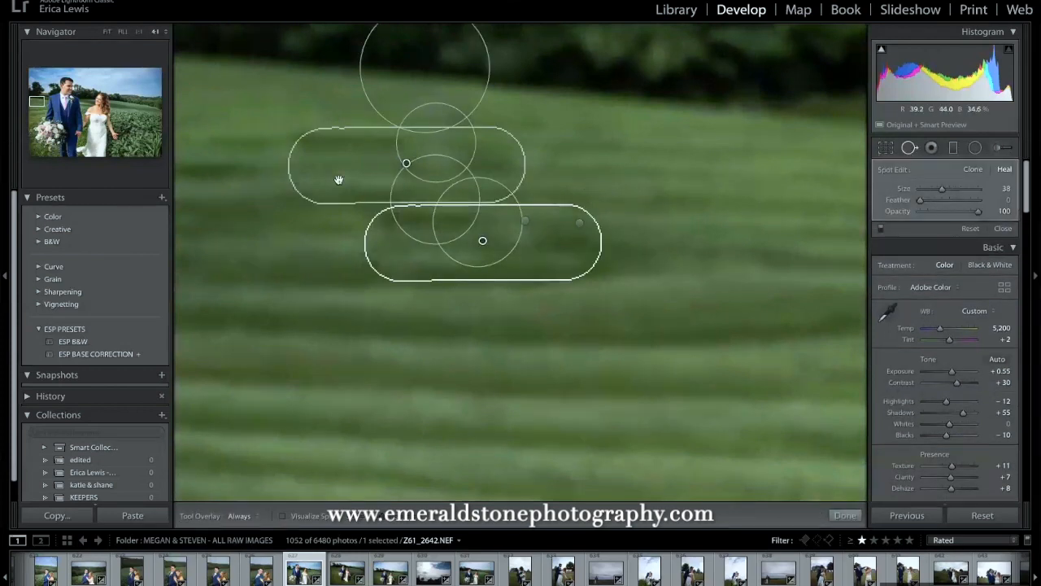
pyautogui.moveTo(344, 182); pyautogui.dragTo(350, 182)
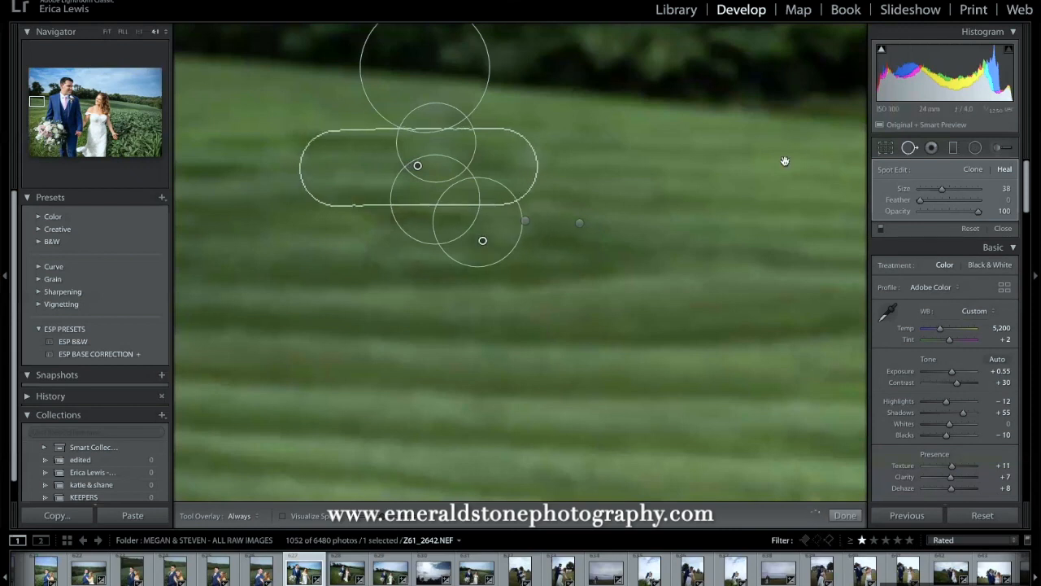
pyautogui.press('q')
pyautogui.press('z')
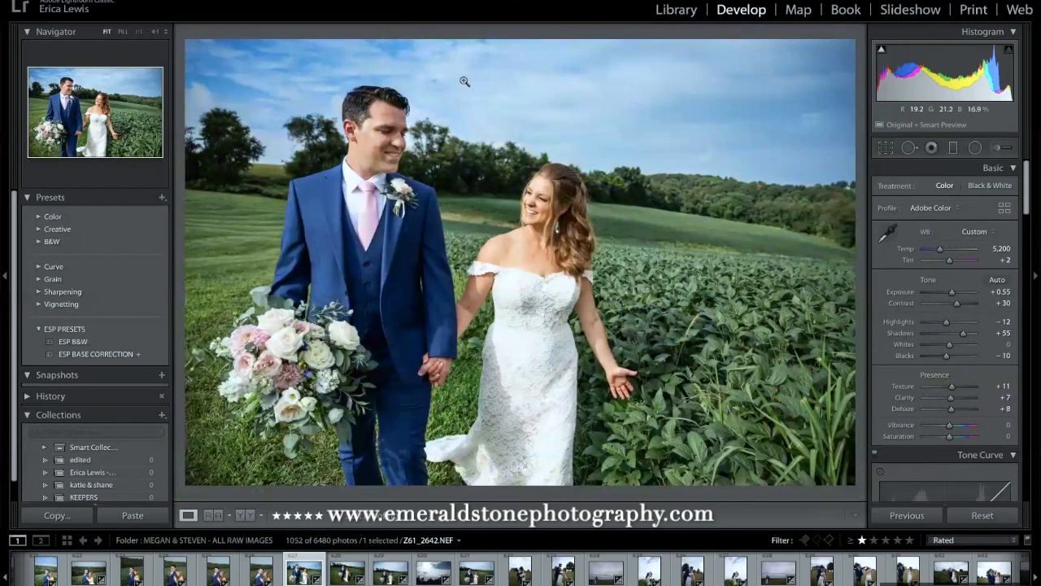
# Compare the retouched photo with its before version to check the finished edit.
pyautogui.press('\\')
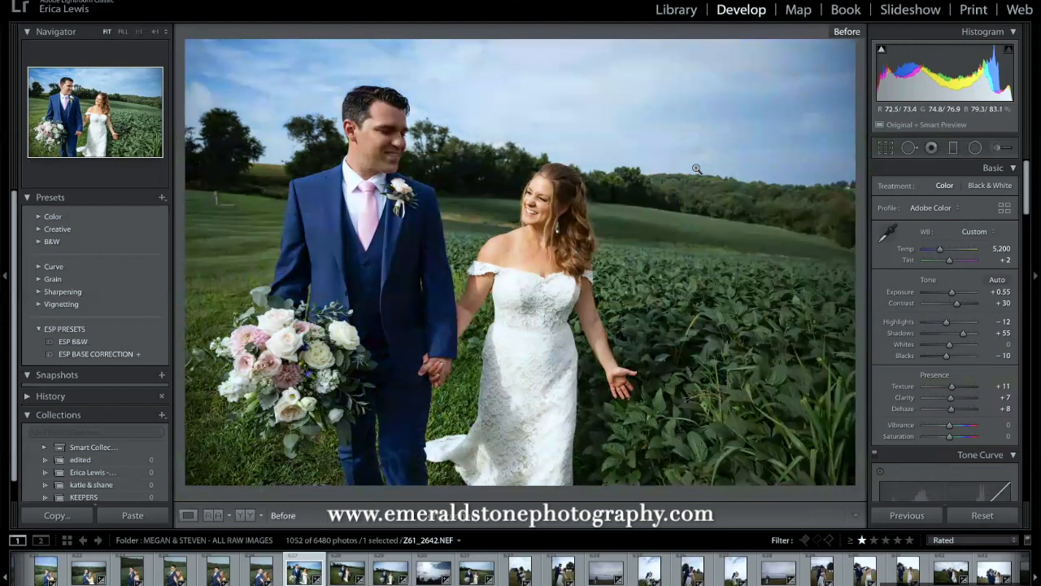
pyautogui.press('\\')
pyautogui.press('\\')
pyautogui.press('\\')
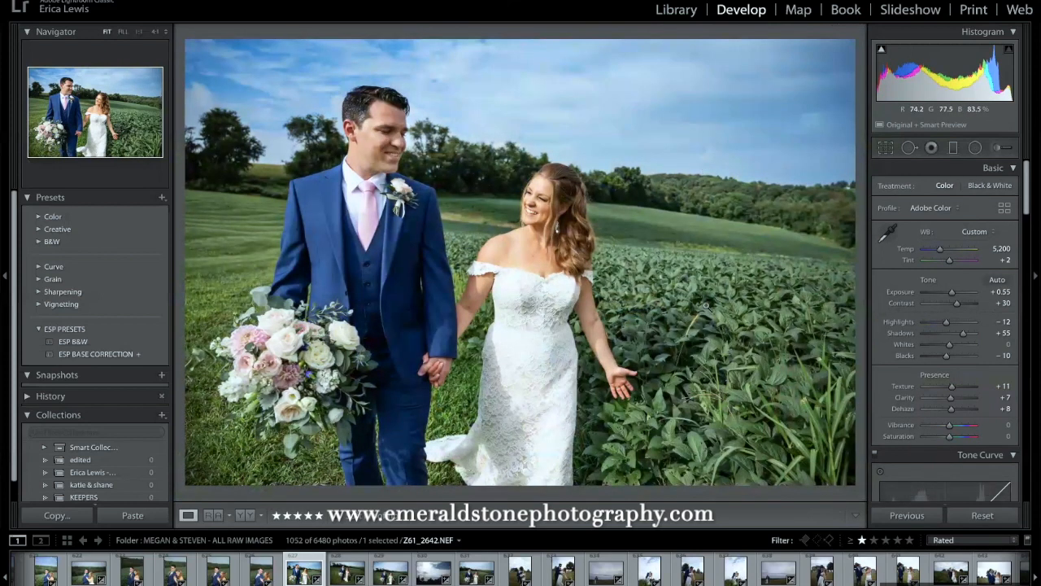
# Compare the similar kissing portraits in the meadow, choose Z61_2682.NEF, and set its Highlights to -100.
pyautogui.click(648, 570)
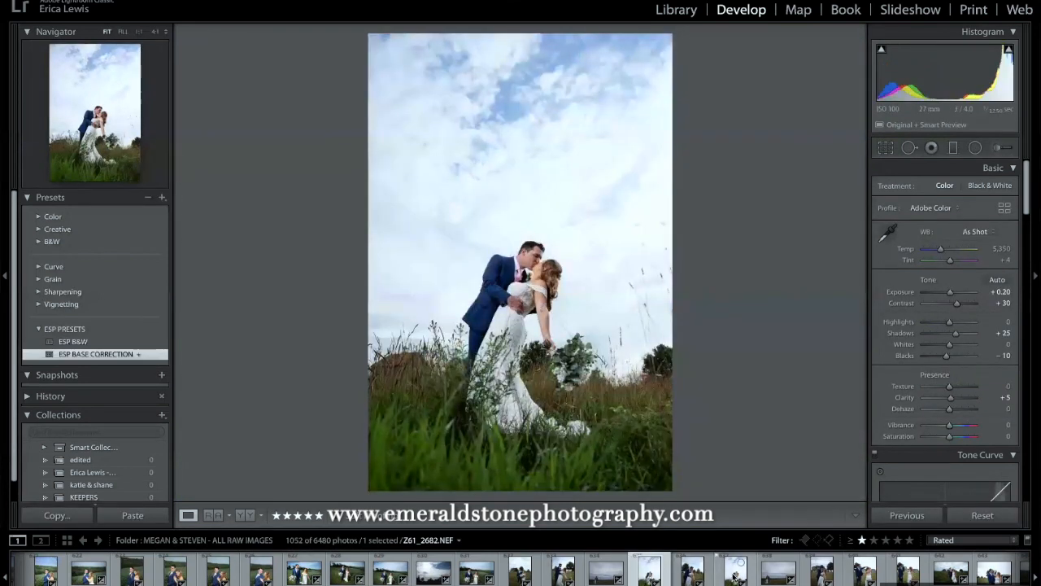
pyautogui.scroll(-5, 650, 569)
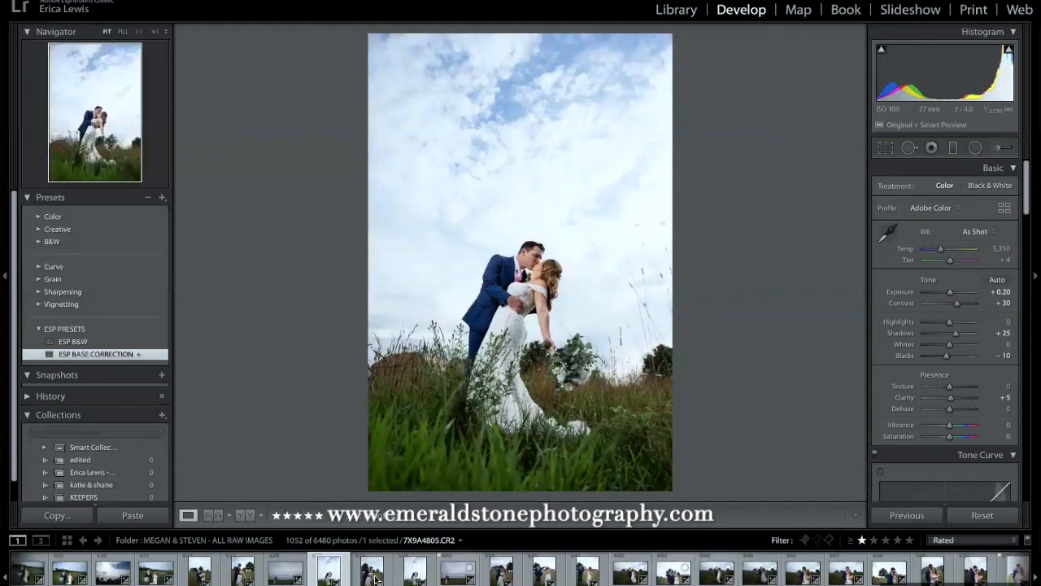
pyautogui.click(413, 573)
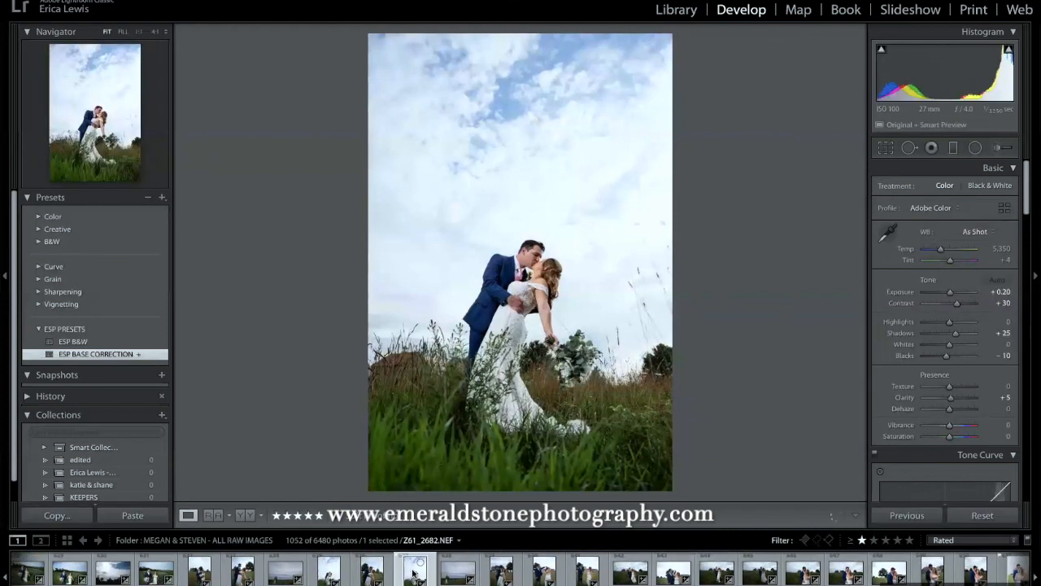
pyautogui.click(330, 575)
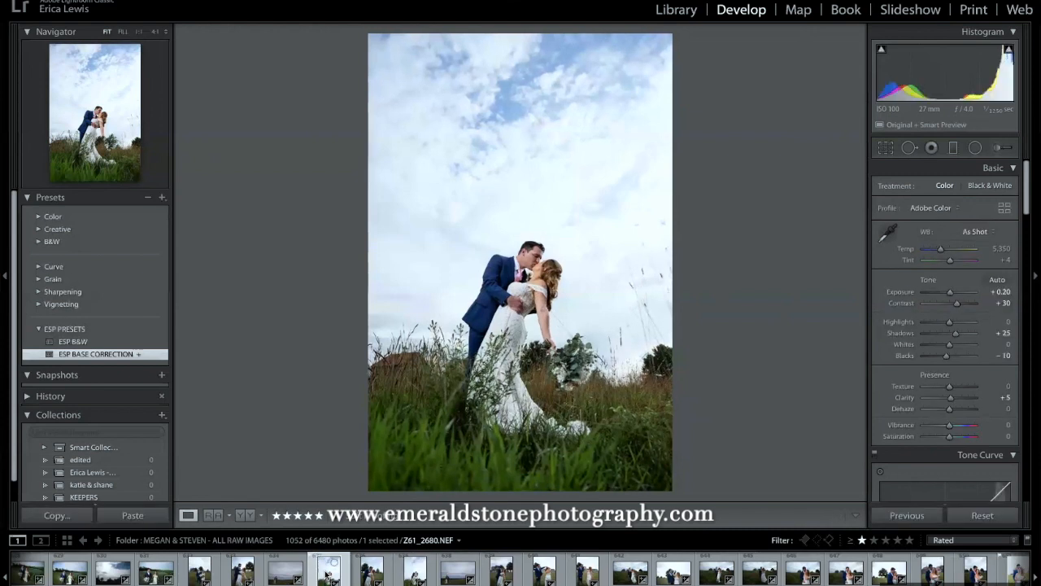
pyautogui.click(413, 575)
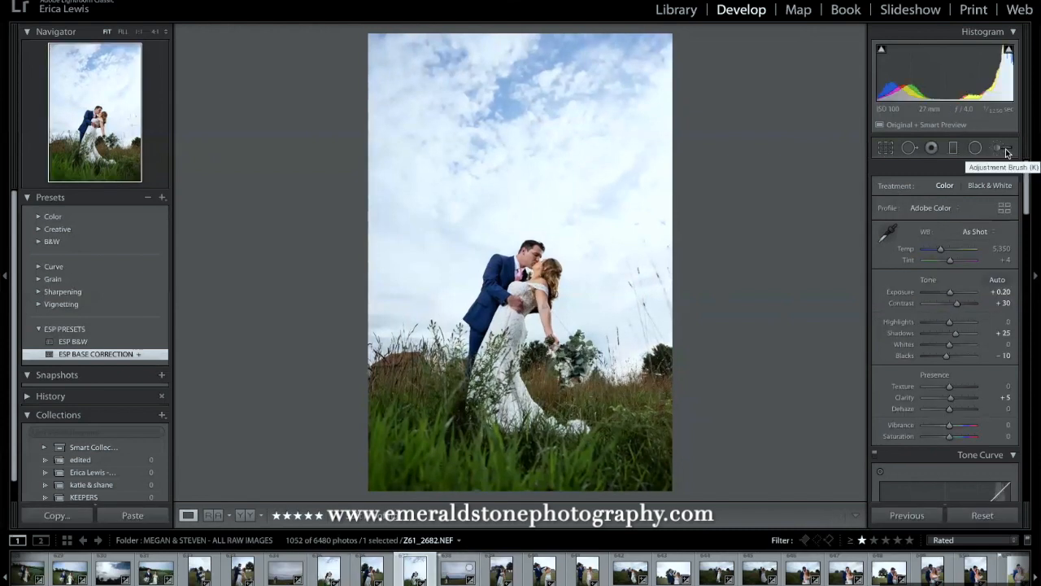
pyautogui.moveTo(950, 321); pyautogui.dragTo(923, 324)
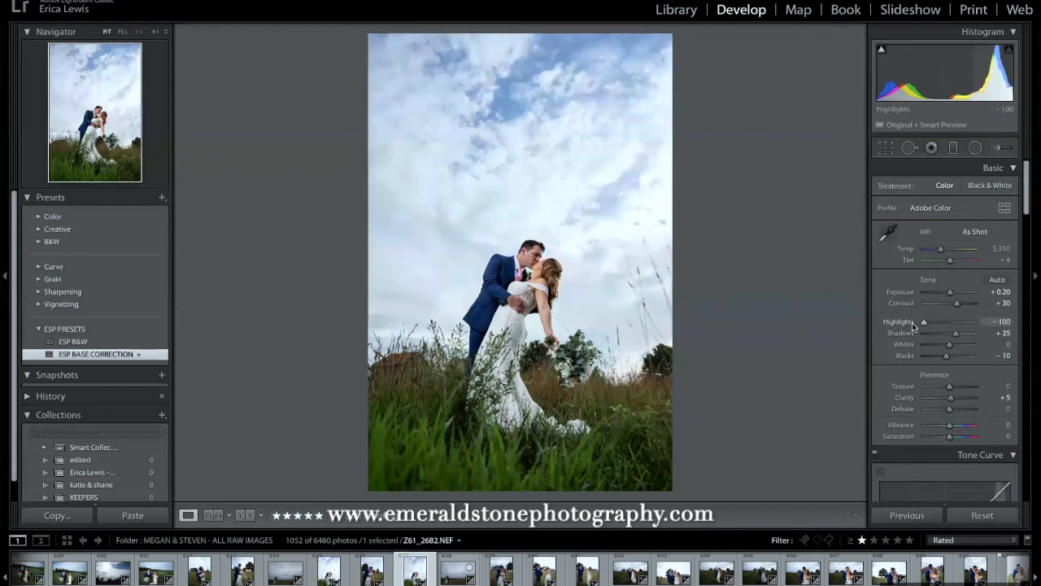
# Darken everything around the couple with a slightly enlarged radial filter using Exposure -0.83, Highlights -100 and Feather 100.
pyautogui.click(975, 147)
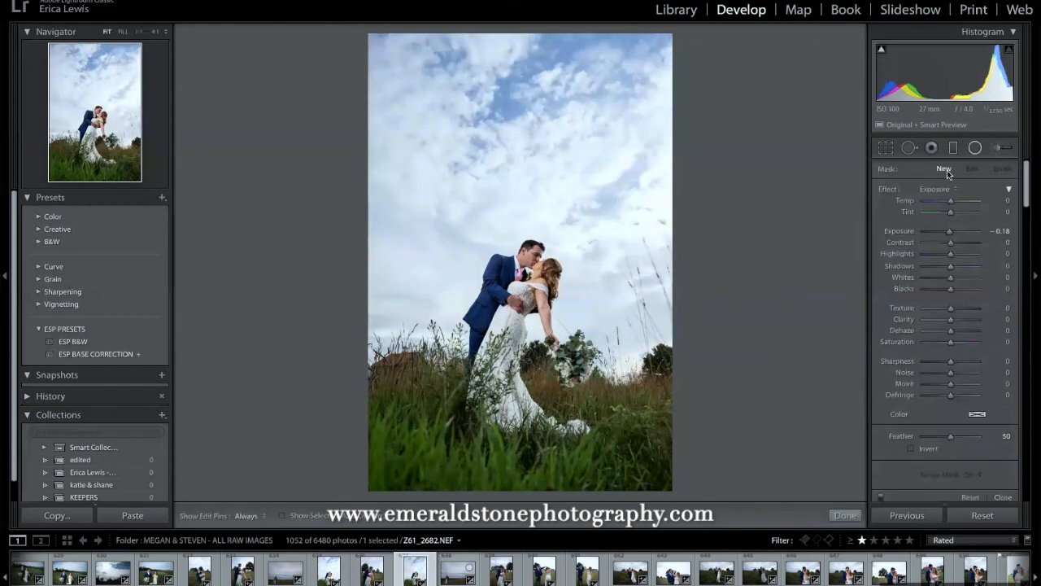
pyautogui.moveTo(949, 253); pyautogui.dragTo(922, 254)
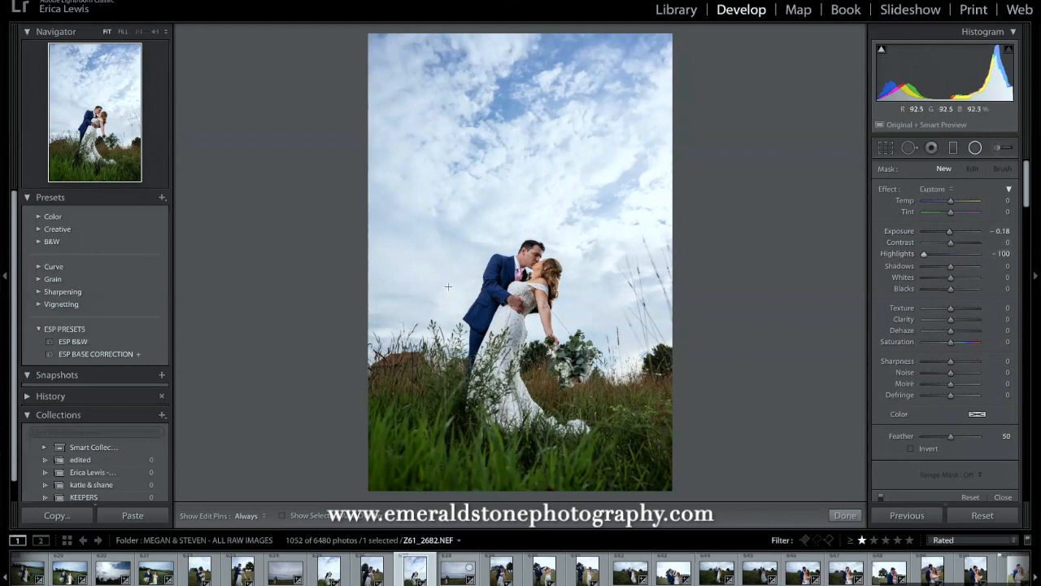
pyautogui.moveTo(517, 261); pyautogui.dragTo(588, 335)
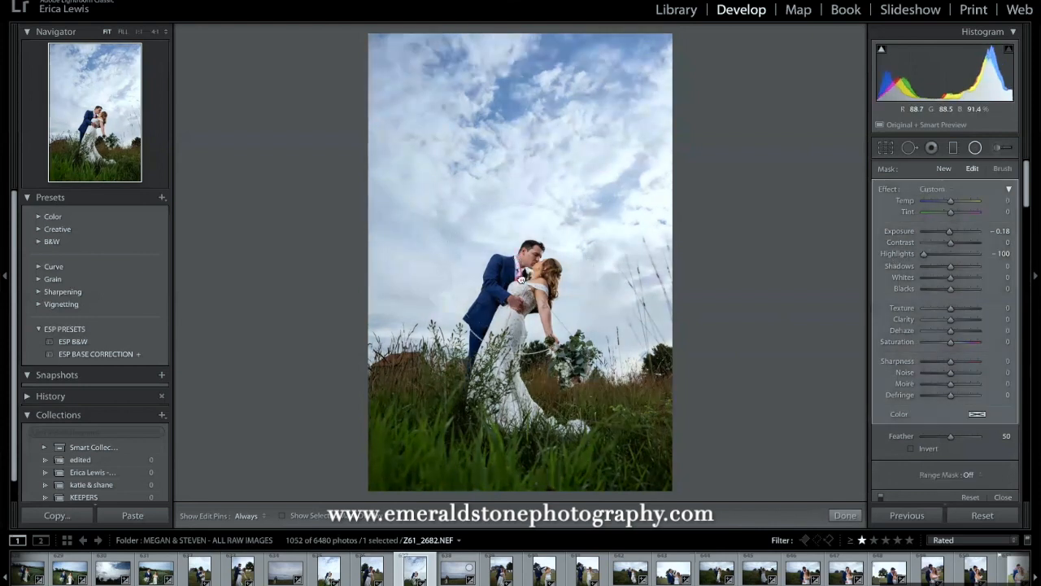
pyautogui.moveTo(949, 231); pyautogui.dragTo(945, 233)
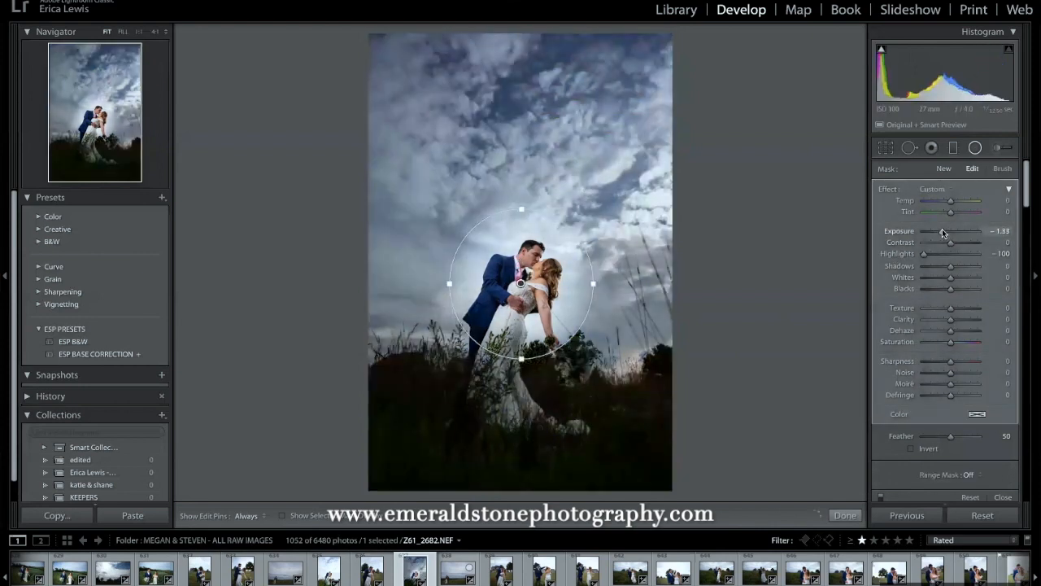
pyautogui.moveTo(956, 437); pyautogui.dragTo(982, 437)
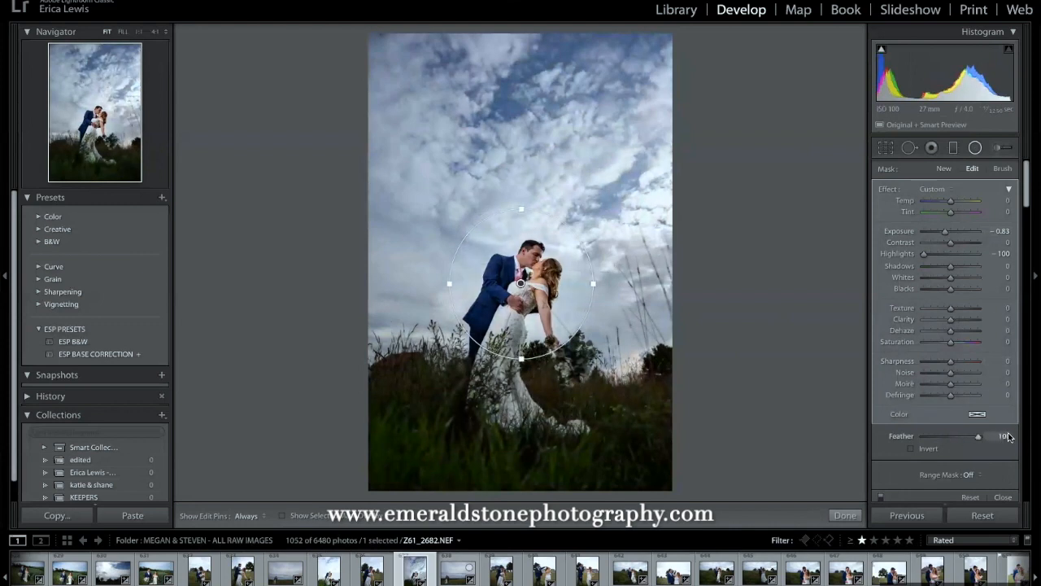
pyautogui.moveTo(521, 207); pyautogui.dragTo(521, 192)
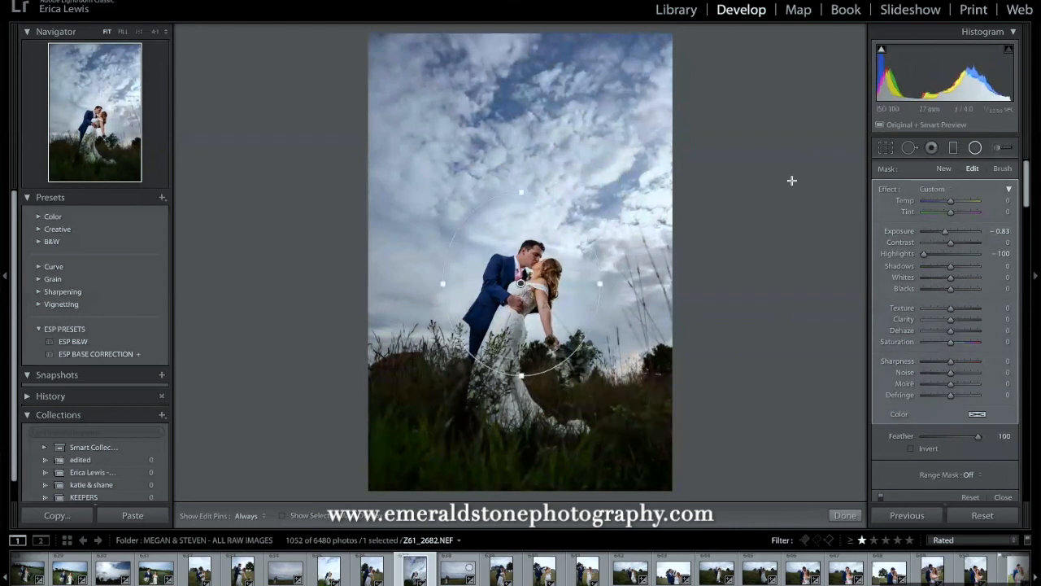
# Brighten the couple with a new adjustment brush stroke at Exposure 0.29 and size 11, from their faces down the dress.
pyautogui.click(999, 170)
pyautogui.click(933, 189)
pyautogui.click(936, 225)
pyautogui.moveTo(949, 233); pyautogui.dragTo(953, 234)
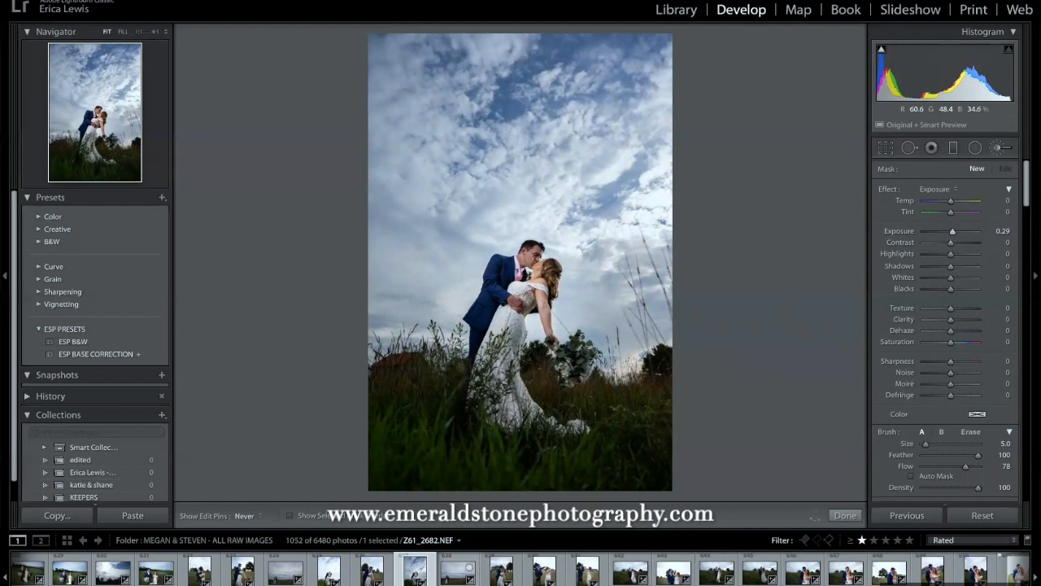
pyautogui.scroll(6, 533, 259)
pyautogui.moveTo(533, 260)
pyautogui.mouseDown()
pyautogui.moveTo(519, 278)
pyautogui.moveTo(507, 390)
pyautogui.mouseUp()
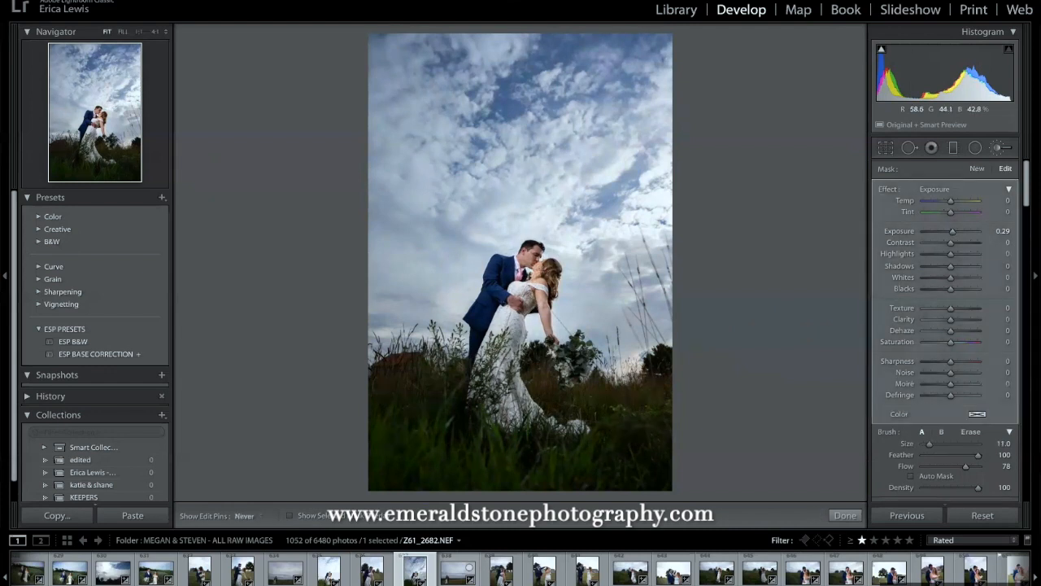
# Reduce the brush size to 7 and set the couple's brush adjustment to Temp 5, Exposure 0.80, Contrast 11 and Dehaze 5.
pyautogui.scroll(-4, 539, 267)
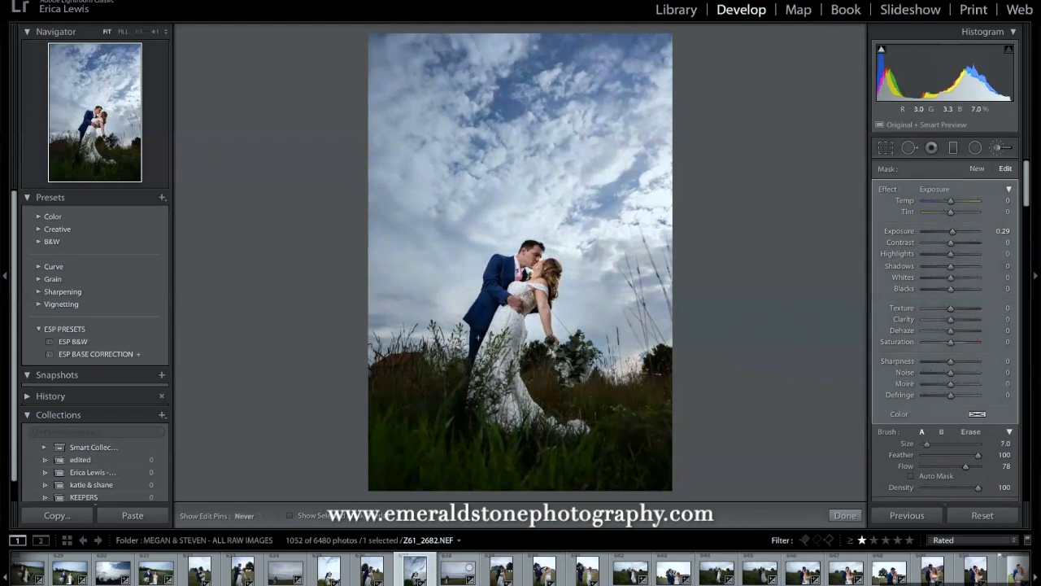
pyautogui.scroll(-3, 539, 268)
pyautogui.scroll(3, 539, 268)
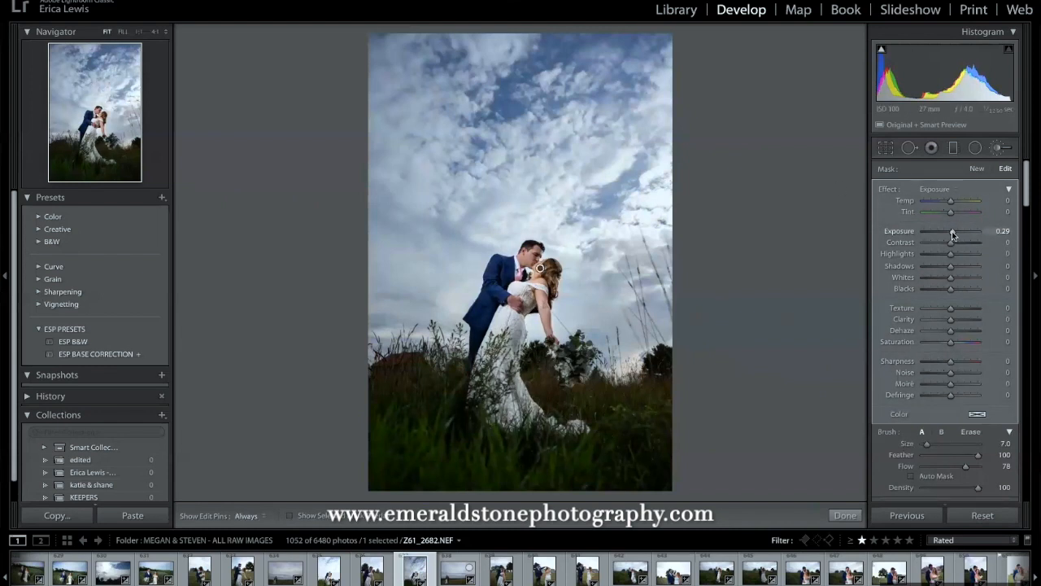
pyautogui.moveTo(953, 234); pyautogui.dragTo(955, 234)
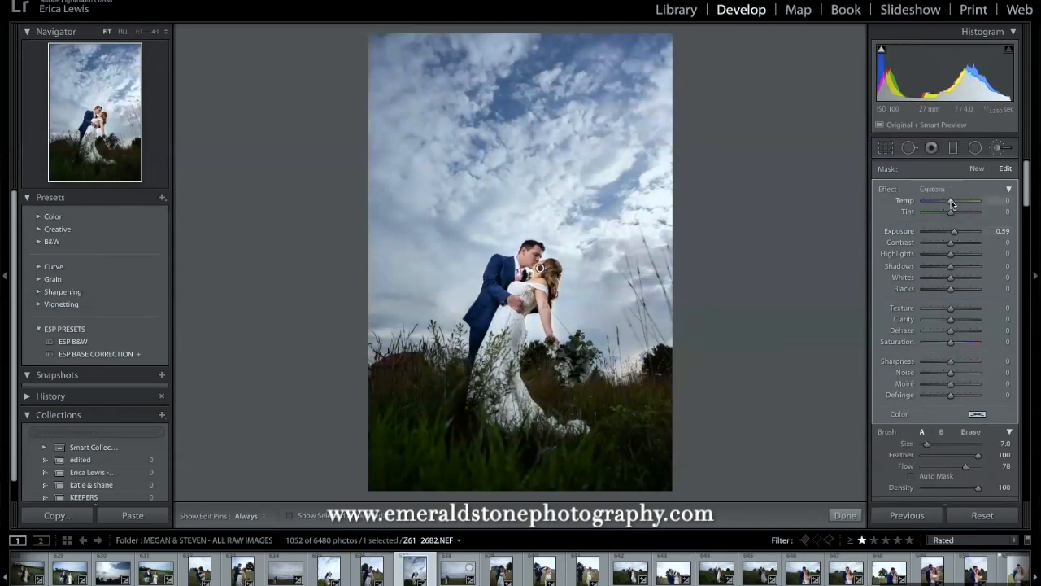
pyautogui.moveTo(954, 234); pyautogui.dragTo(954, 231)
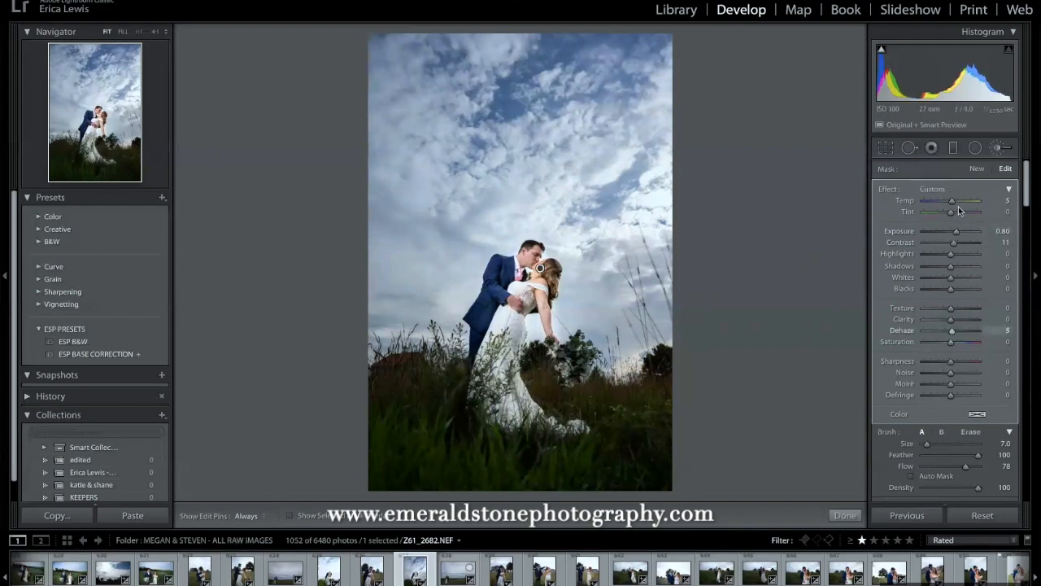
# Lighten the grass with a graduated filter drawn up from the photo's lower edge, using Exposure 0.89, Temp -20 and Texture 12.
pyautogui.click(953, 147)
pyautogui.moveTo(570, 494); pyautogui.dragTo(547, 351)
pyautogui.moveTo(955, 234); pyautogui.dragTo(942, 197)
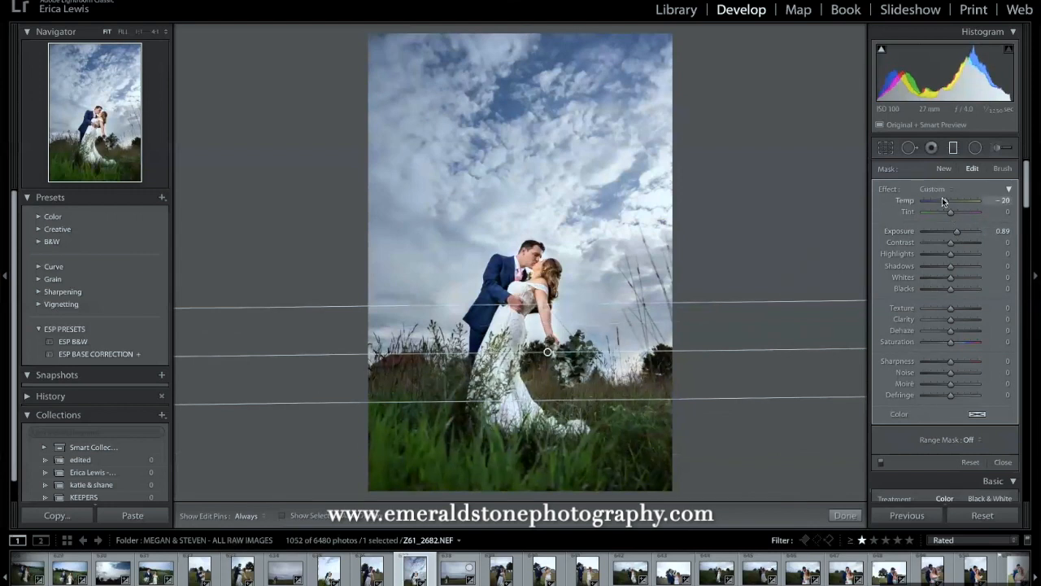
pyautogui.moveTo(950, 307); pyautogui.dragTo(954, 306)
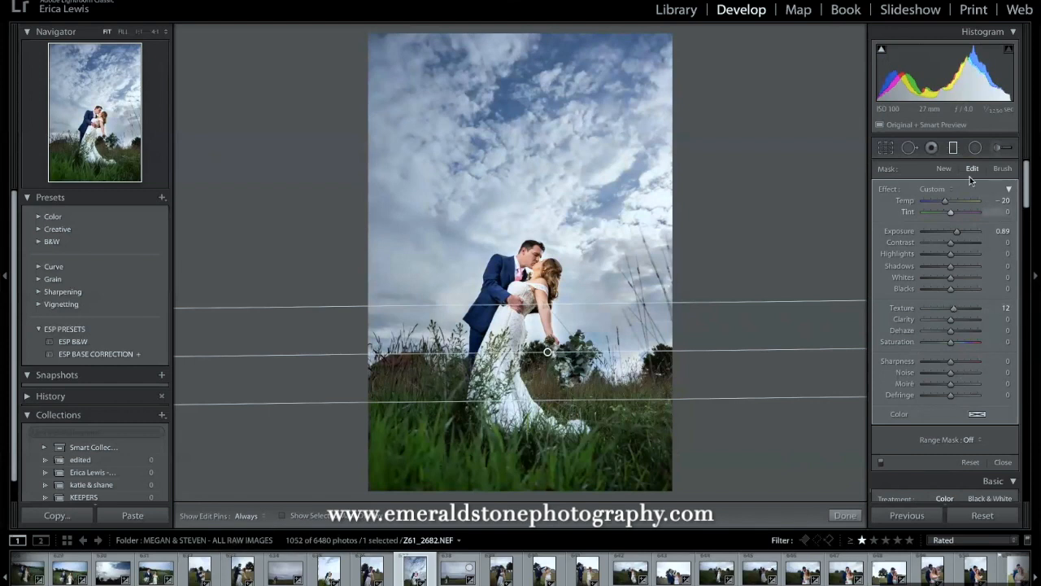
# Close the graduated filter and set the whole photo's Exposure to +0.35 and Dehaze to +10.
pyautogui.click(999, 149)
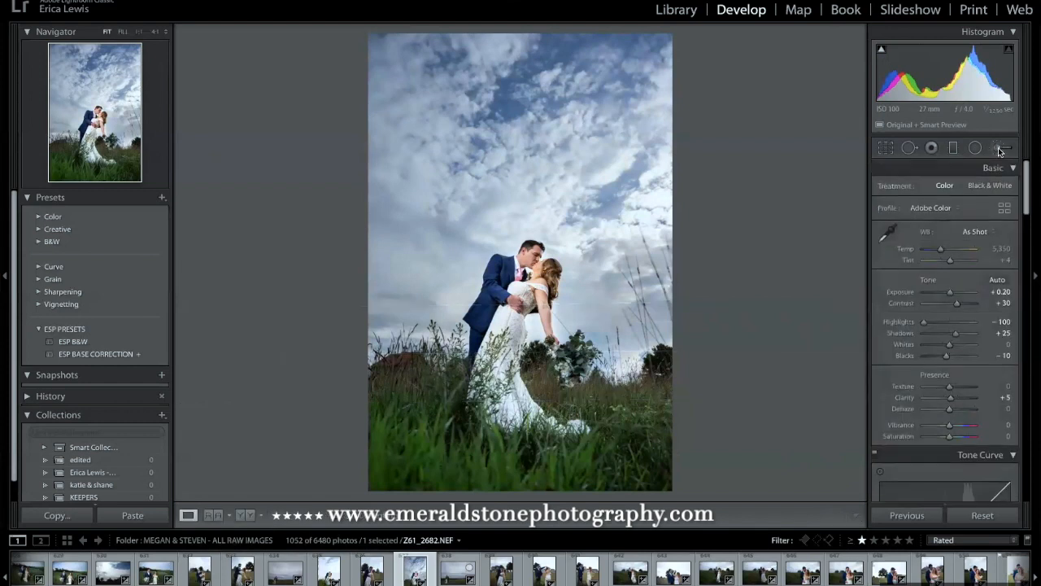
pyautogui.moveTo(946, 291); pyautogui.dragTo(948, 291)
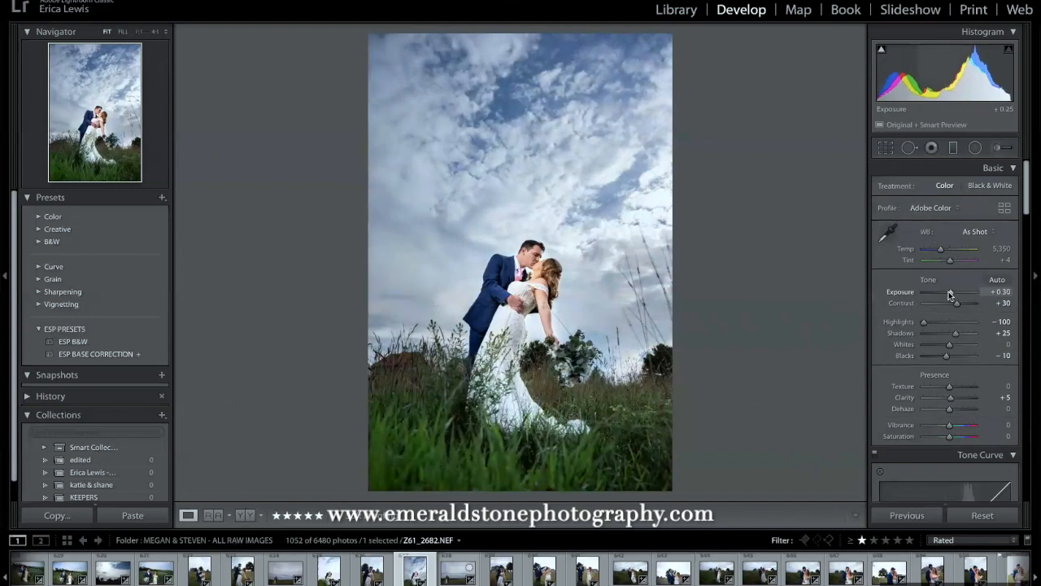
pyautogui.moveTo(949, 408); pyautogui.dragTo(953, 410)
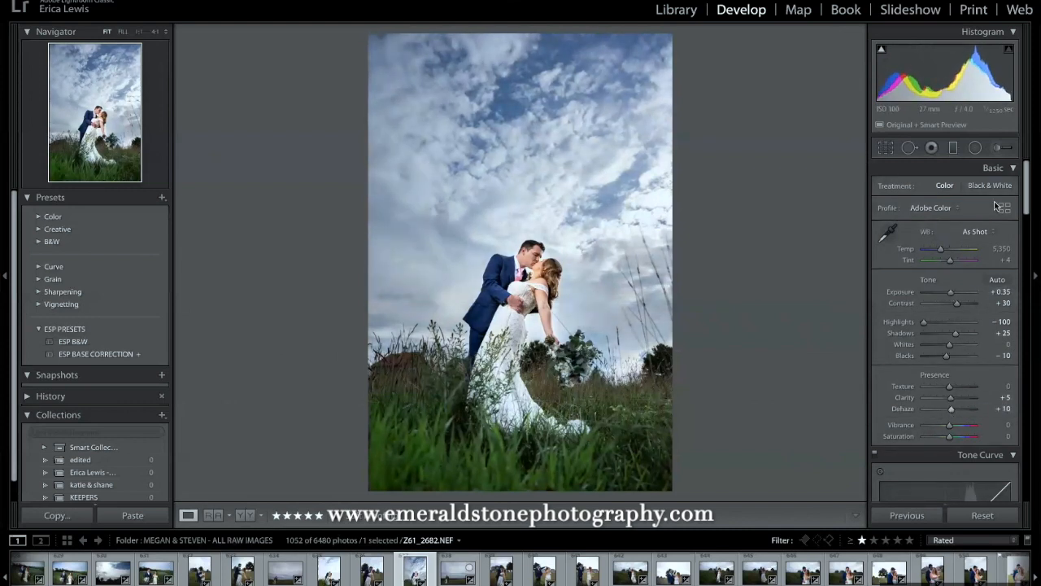
pyautogui.press('k')
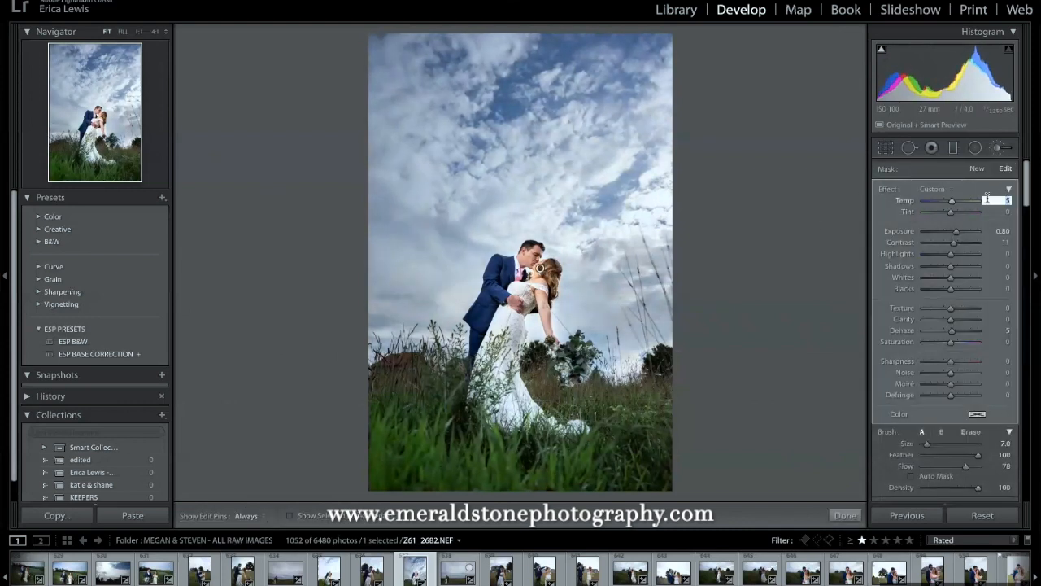
pyautogui.click(997, 147)
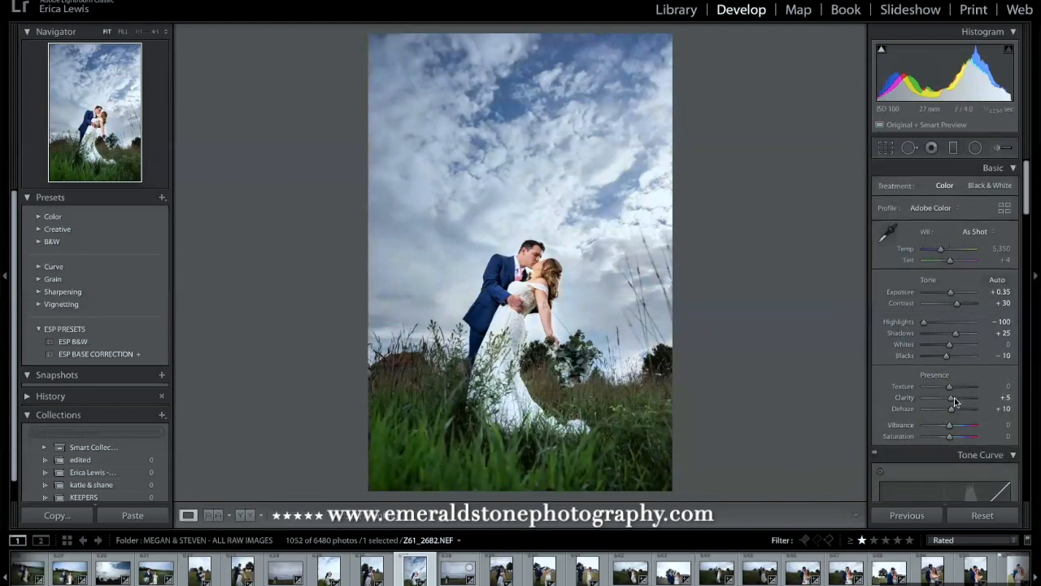
# Set the whole photo's Texture to +5 and Dehaze to +12.
pyautogui.click(994, 397)
pyautogui.hotkey('shift', 'Tab')
pyautogui.write('5')
pyautogui.press('Tab')
pyautogui.click(996, 150)
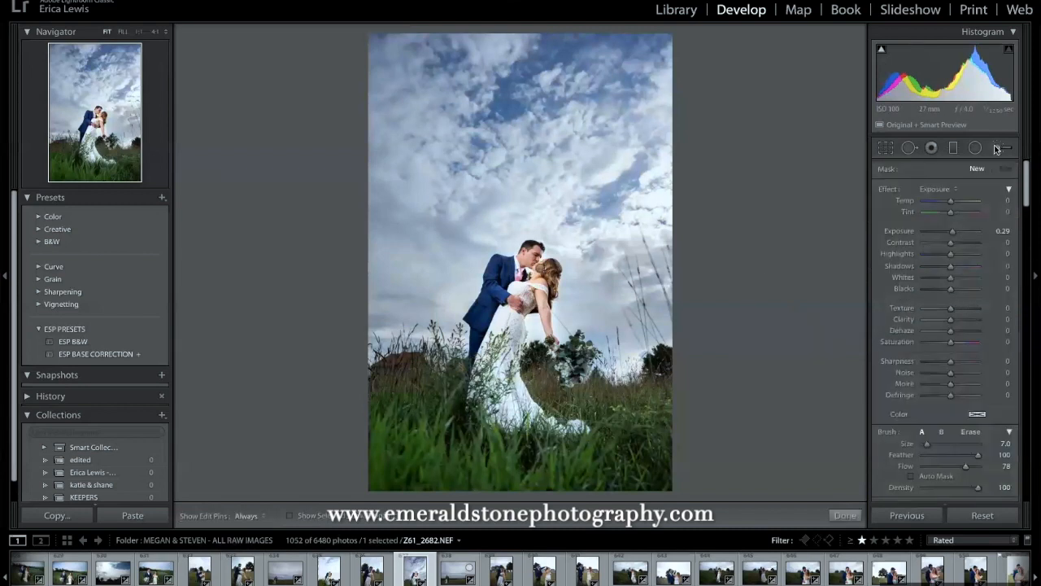
pyautogui.click(996, 150)
# Heal the upper part of the blurred grass stalk crossing the bride's arm with size 20 heal strokes.
pyautogui.click(571, 360)
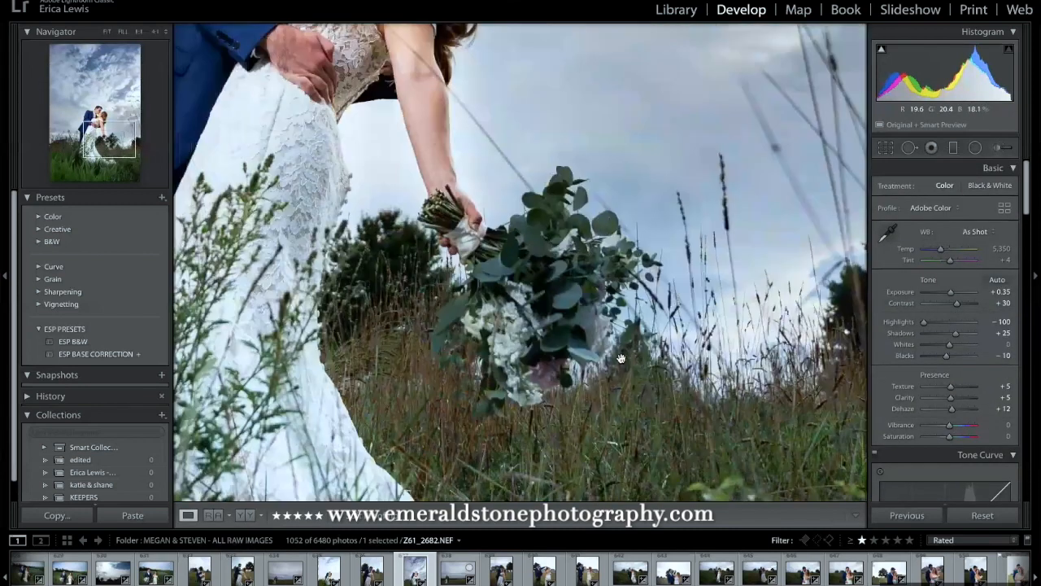
pyautogui.moveTo(426, 107); pyautogui.dragTo(473, 357)
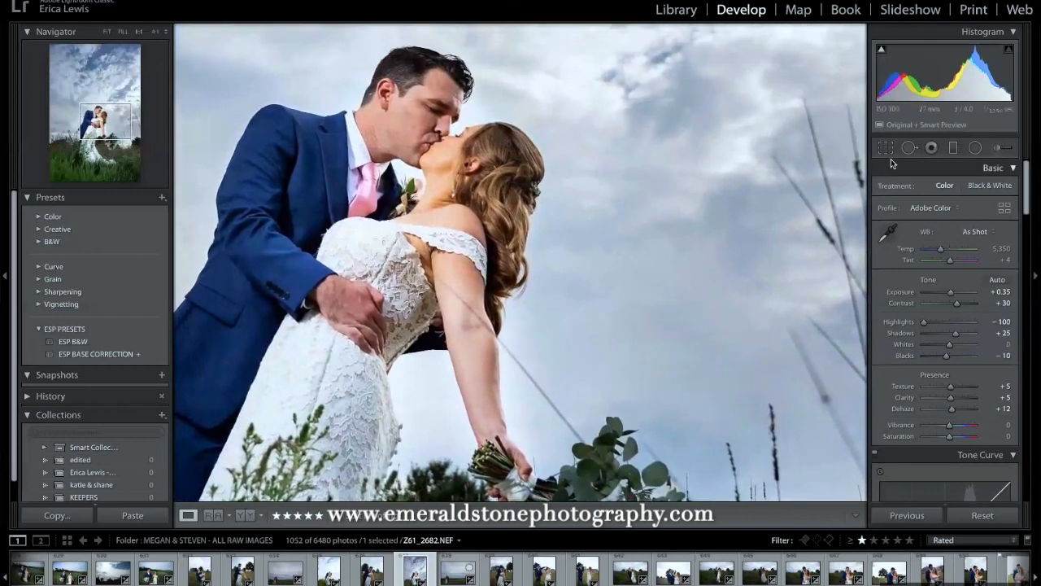
pyautogui.press('super+equal')
pyautogui.moveTo(399, 398); pyautogui.dragTo(543, 186)
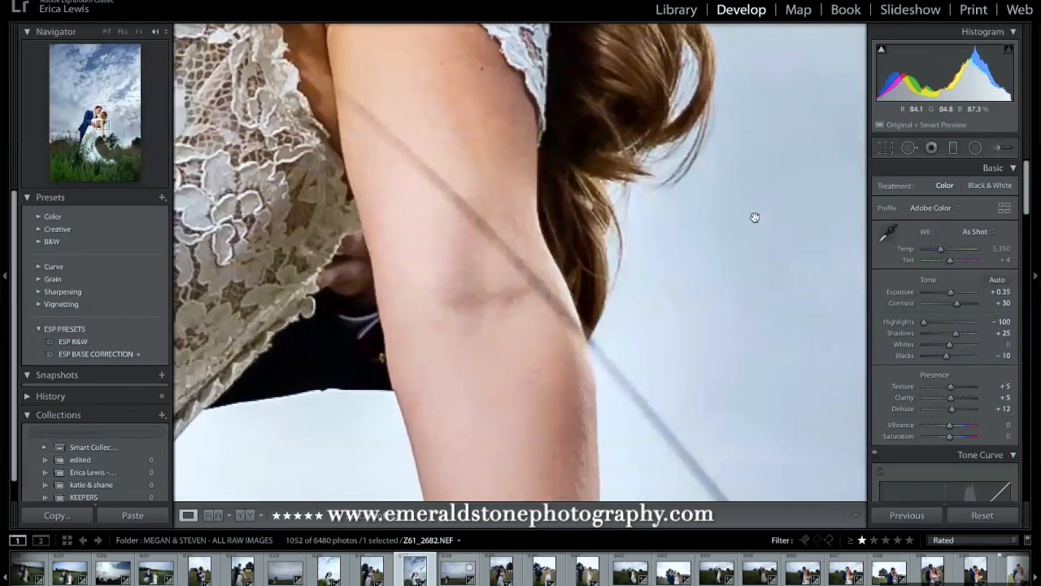
pyautogui.press('q')
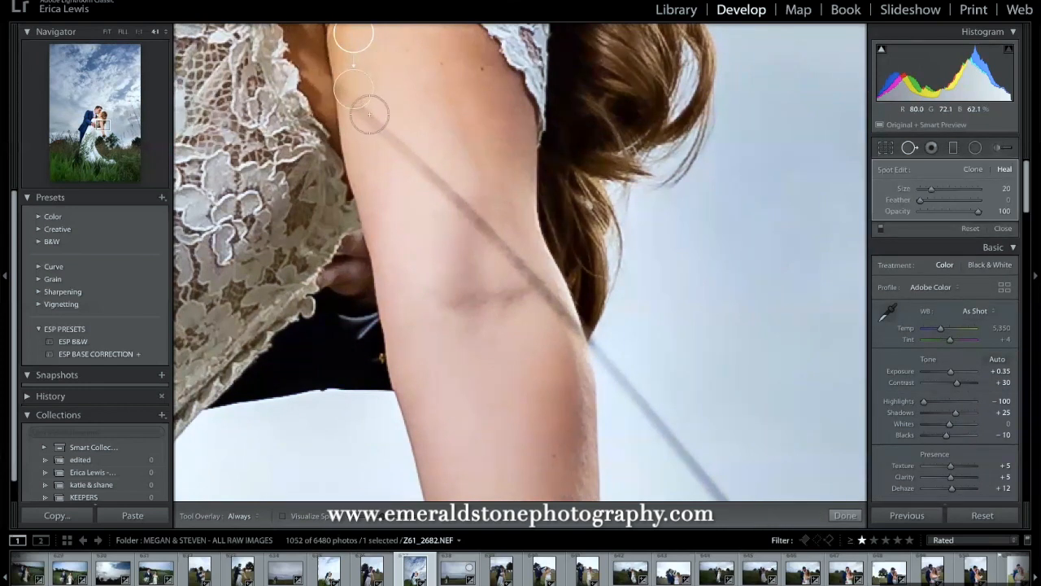
pyautogui.moveTo(365, 109); pyautogui.dragTo(434, 175)
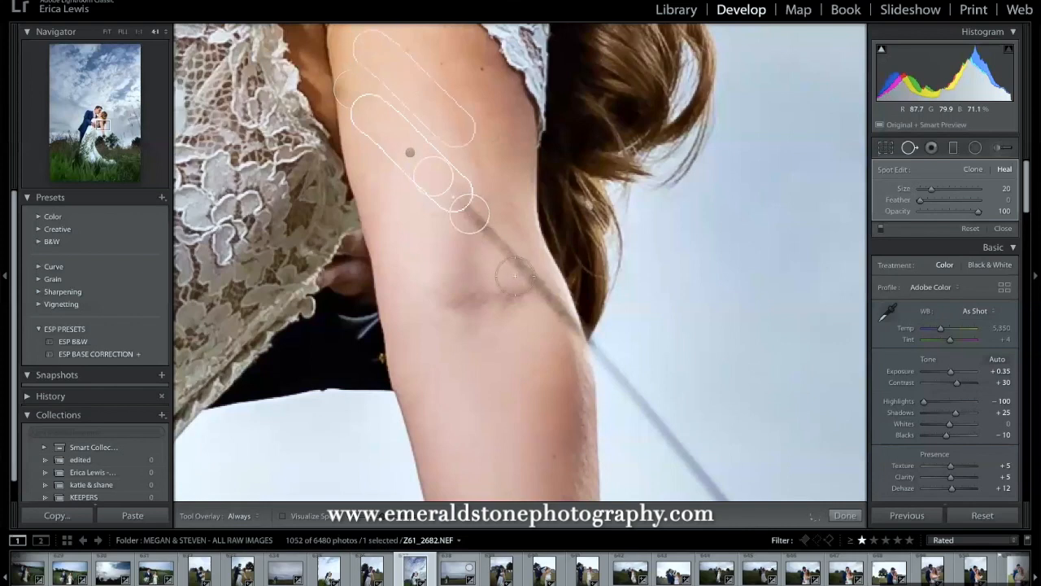
# Heal the stalk's middle section above the bride's elbow with size 20 and 23 spots, moving one source onto clean skin.
pyautogui.click(469, 214)
pyautogui.click(486, 233)
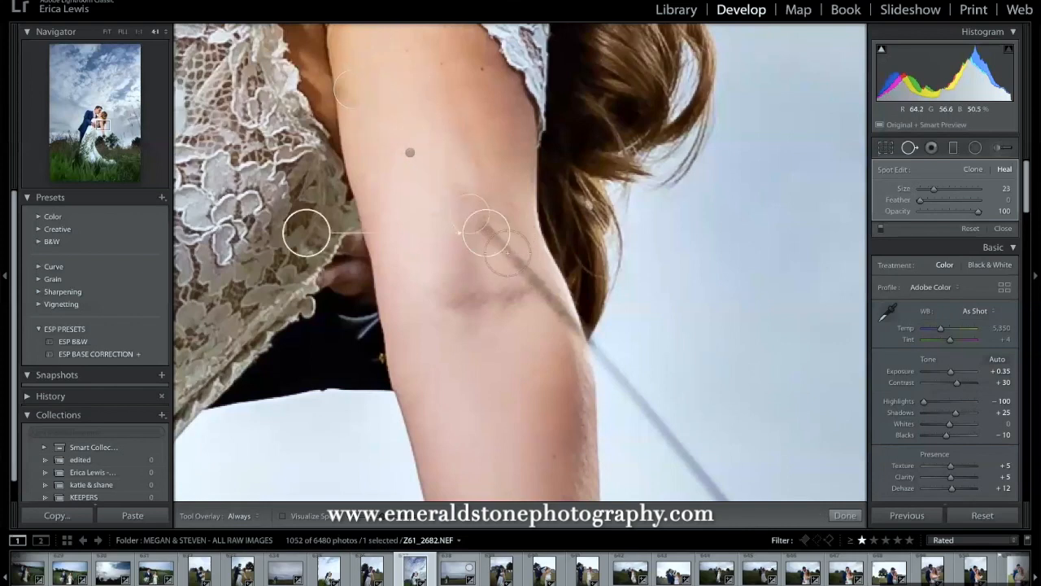
pyautogui.moveTo(309, 241); pyautogui.dragTo(440, 223)
pyautogui.click(516, 254)
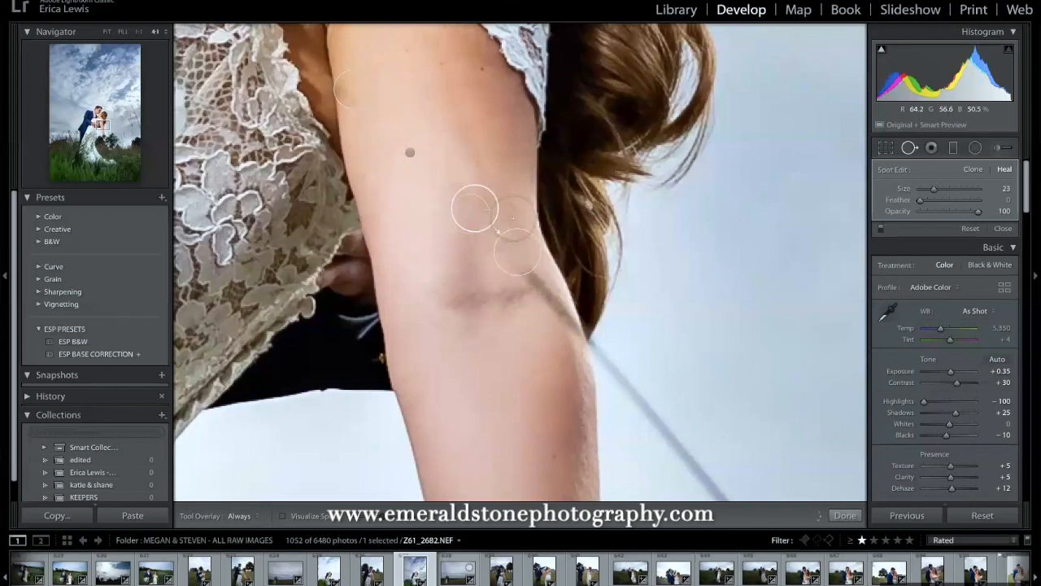
# Heal the remaining stalk at the outer edge of the bride's elbow, reducing the heal size to 16 and resampling from nearby skin.
pyautogui.press('[')
pyautogui.click(532, 274)
pyautogui.moveTo(569, 249); pyautogui.dragTo(510, 248)
pyautogui.press('[')
pyautogui.click(547, 298)
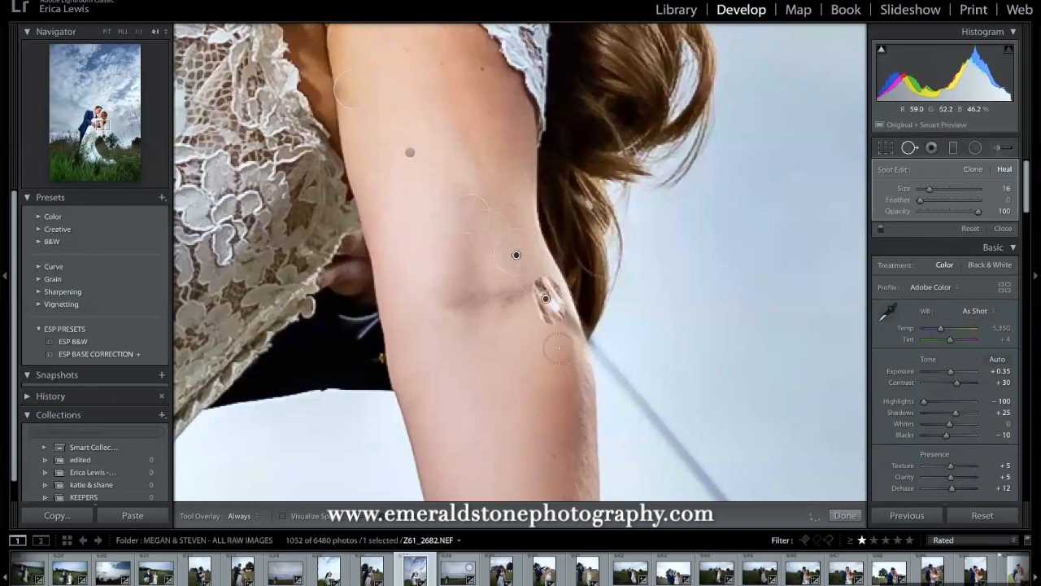
pyautogui.moveTo(565, 335); pyautogui.dragTo(559, 320)
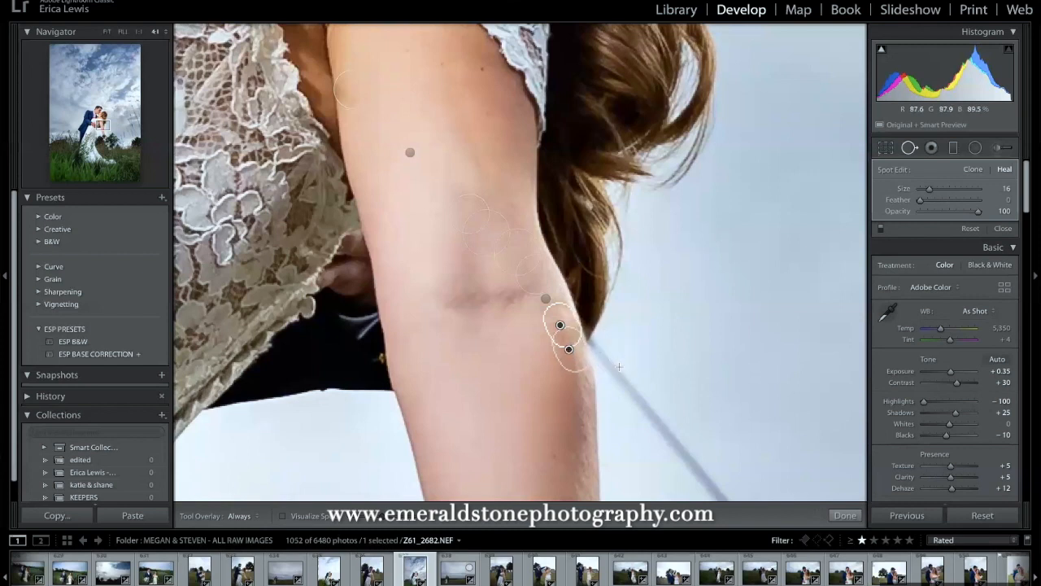
# Heal the blurred stalk crossing the sky from the bride's elbow toward the bouquet, using strokes of size 16 and 27.
pyautogui.moveTo(612, 358); pyautogui.dragTo(633, 389)
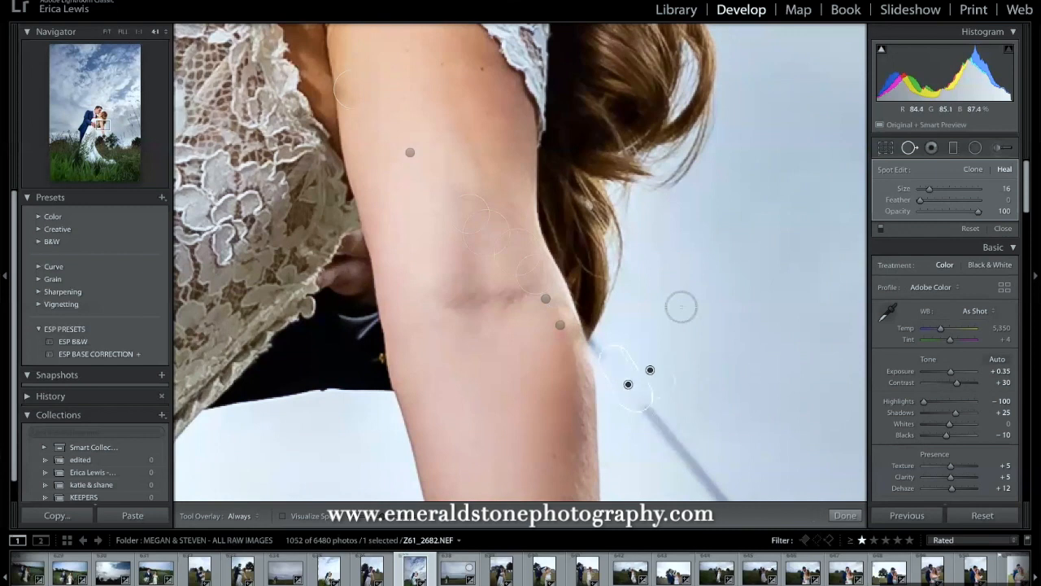
pyautogui.click(998, 148)
pyautogui.click(998, 148)
pyautogui.moveTo(682, 323)
pyautogui.mouseDown()
pyautogui.moveTo(656, 241)
pyautogui.moveTo(618, 184)
pyautogui.mouseUp()
pyautogui.moveTo(779, 398); pyautogui.dragTo(709, 254)
pyautogui.click(909, 147)
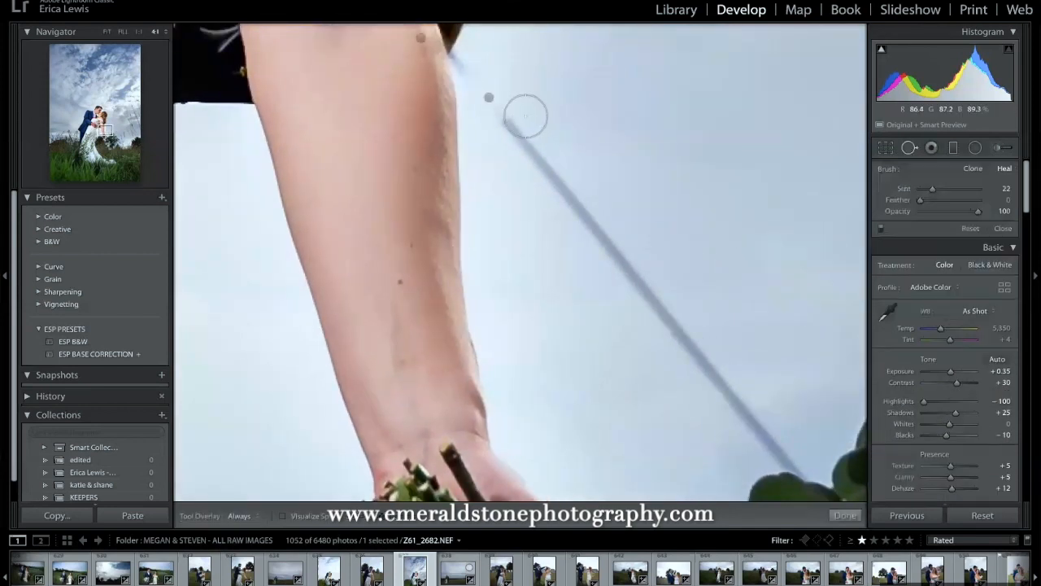
pyautogui.moveTo(511, 132)
pyautogui.mouseDown()
pyautogui.moveTo(585, 227)
pyautogui.moveTo(743, 412)
pyautogui.mouseUp()
pyautogui.press(']')
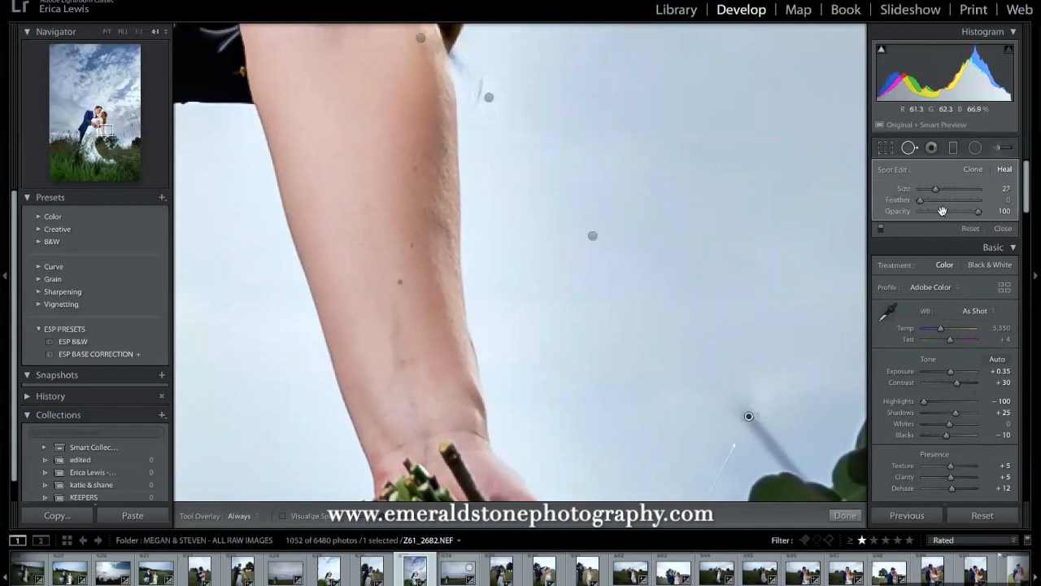
# Heal the leftover stalk end in the sky beside the bouquet's upper leaves with a size 15 stroke, sampling clean sky.
pyautogui.press('super+minus')
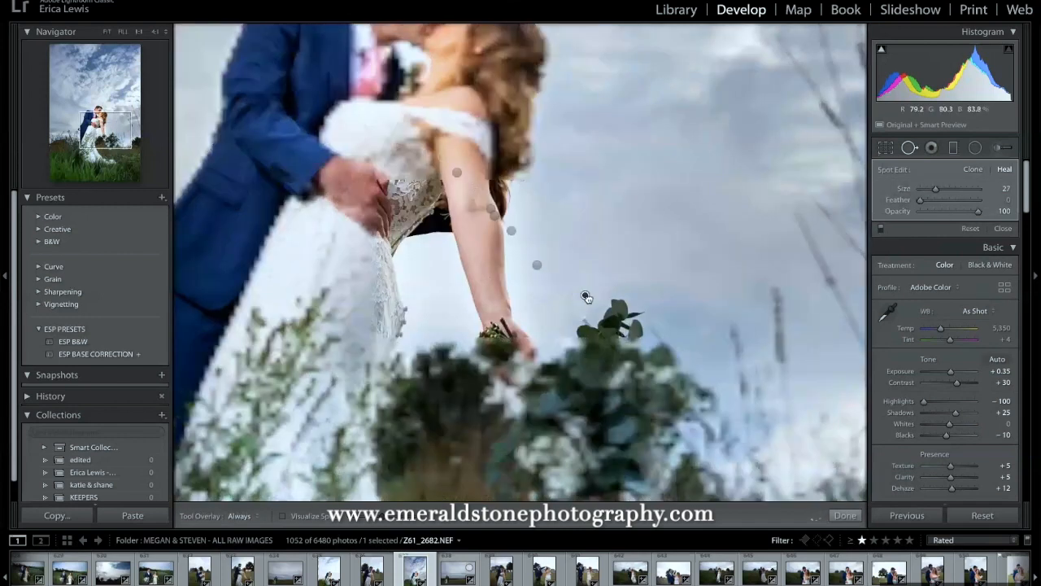
pyautogui.press('q')
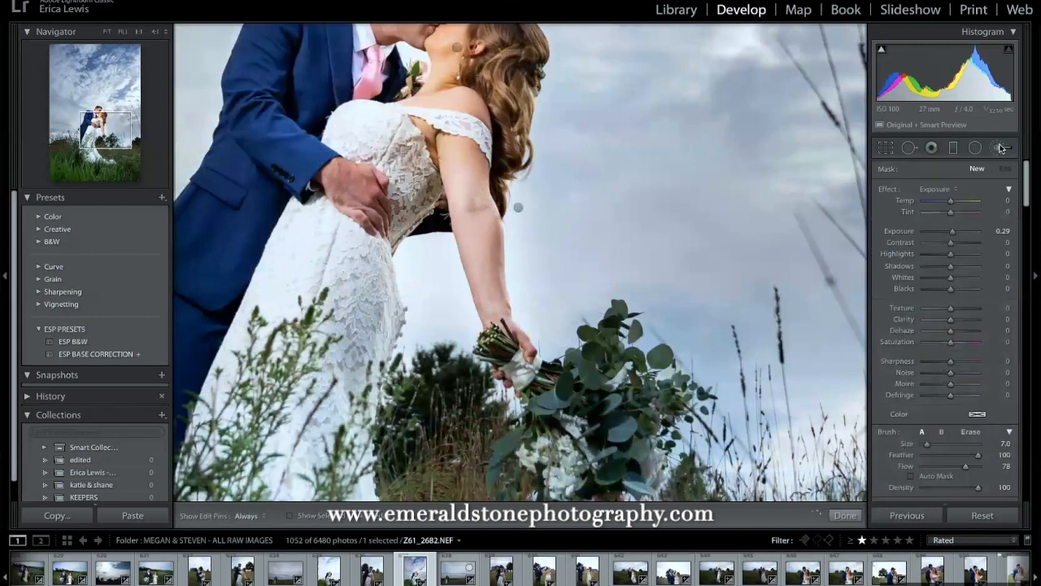
pyautogui.click(589, 327)
pyautogui.click(628, 319)
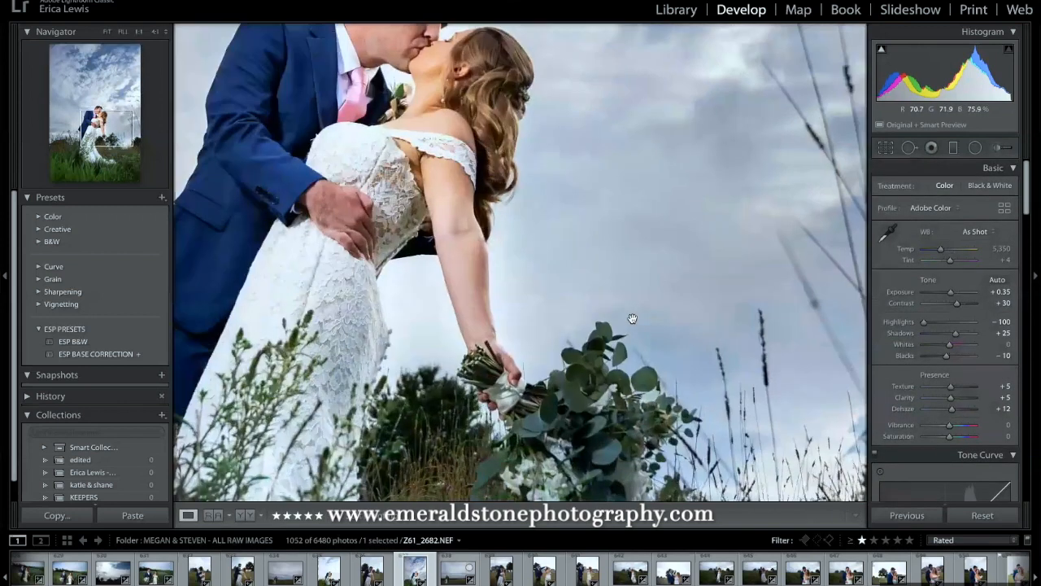
pyautogui.press('super+plus')
pyautogui.moveTo(630, 318); pyautogui.dragTo(566, 128)
pyautogui.press('q')
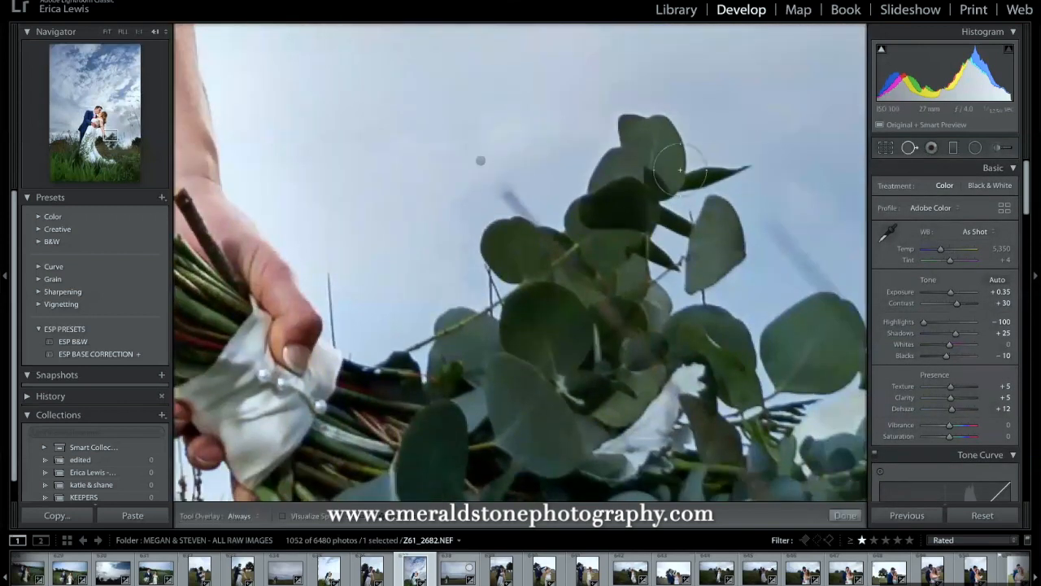
pyautogui.moveTo(534, 186)
pyautogui.mouseDown()
pyautogui.moveTo(543, 205)
pyautogui.moveTo(513, 196)
pyautogui.moveTo(459, 145)
pyautogui.mouseUp()
pyautogui.moveTo(425, 274); pyautogui.dragTo(395, 291)
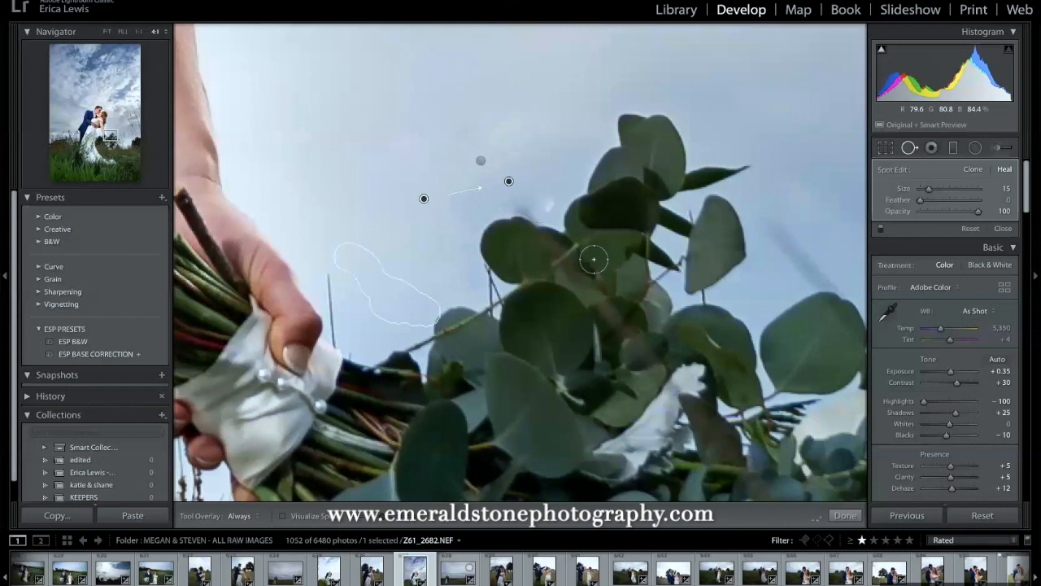
pyautogui.click(908, 147)
# Replace the sky heal beside the bride's elbow with a size 15 stroke, moving its source to clean sky nearby.
pyautogui.scroll(5, 468, 210)
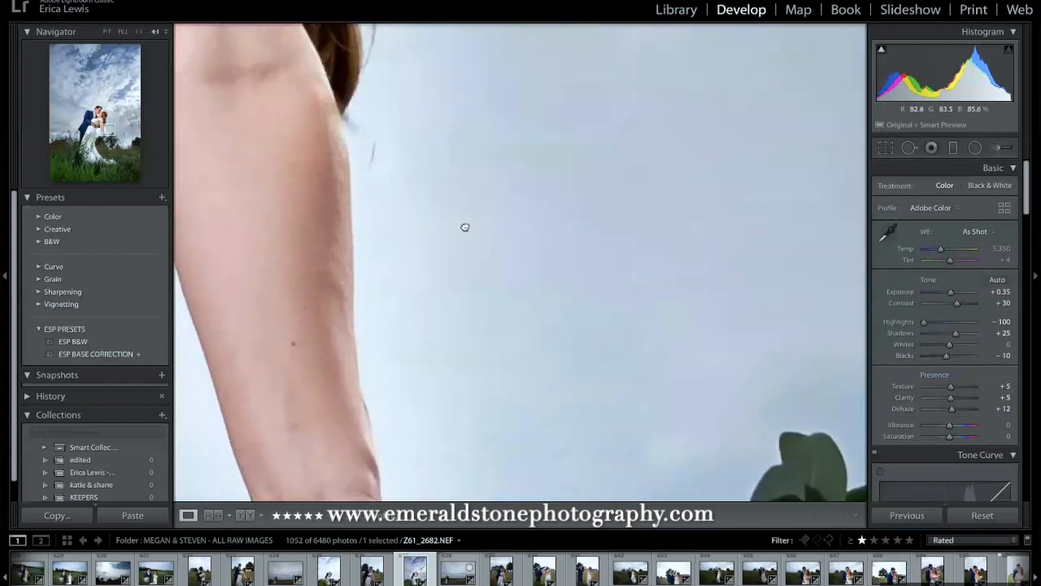
pyautogui.click(909, 148)
pyautogui.click(399, 266)
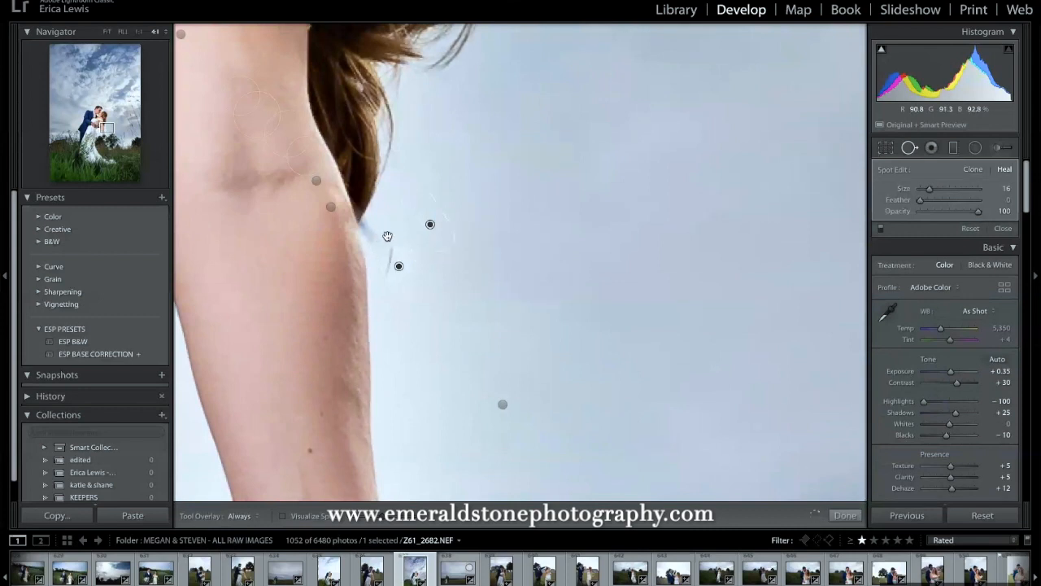
pyautogui.press('Delete')
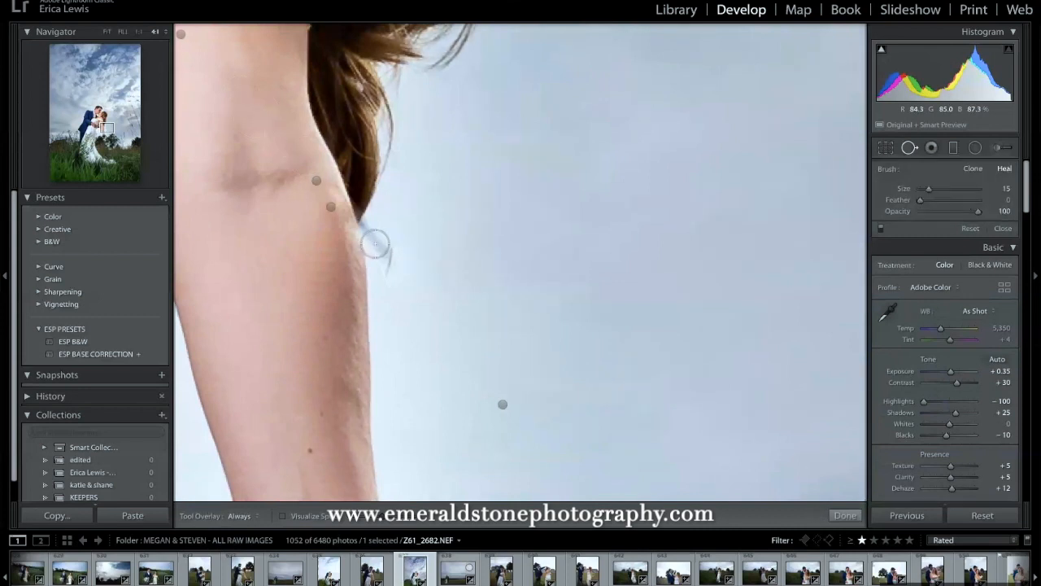
pyautogui.moveTo(374, 232); pyautogui.dragTo(389, 273)
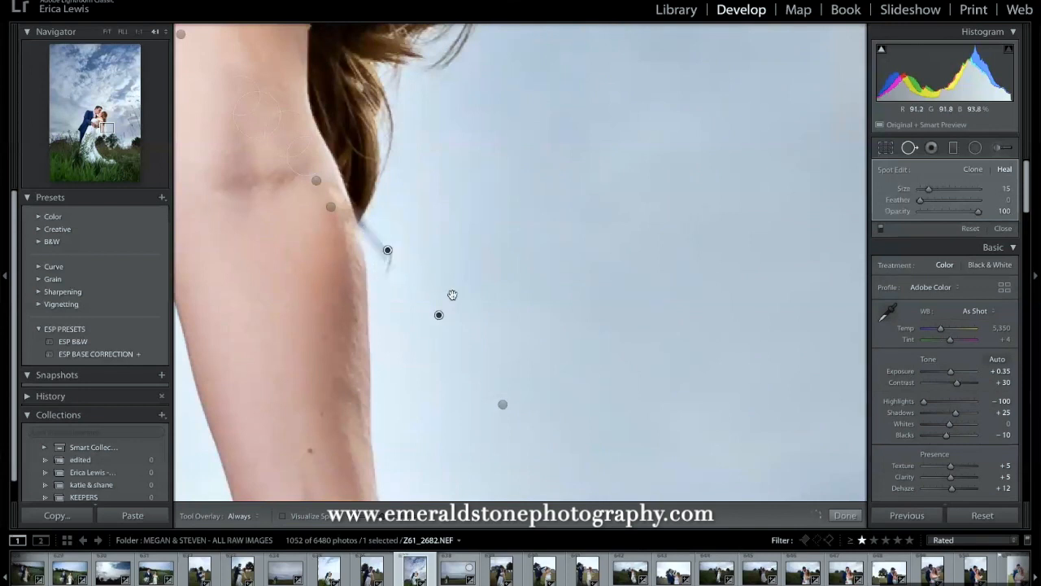
pyautogui.moveTo(439, 315)
pyautogui.mouseDown()
pyautogui.moveTo(415, 262)
pyautogui.moveTo(414, 217)
pyautogui.mouseUp()
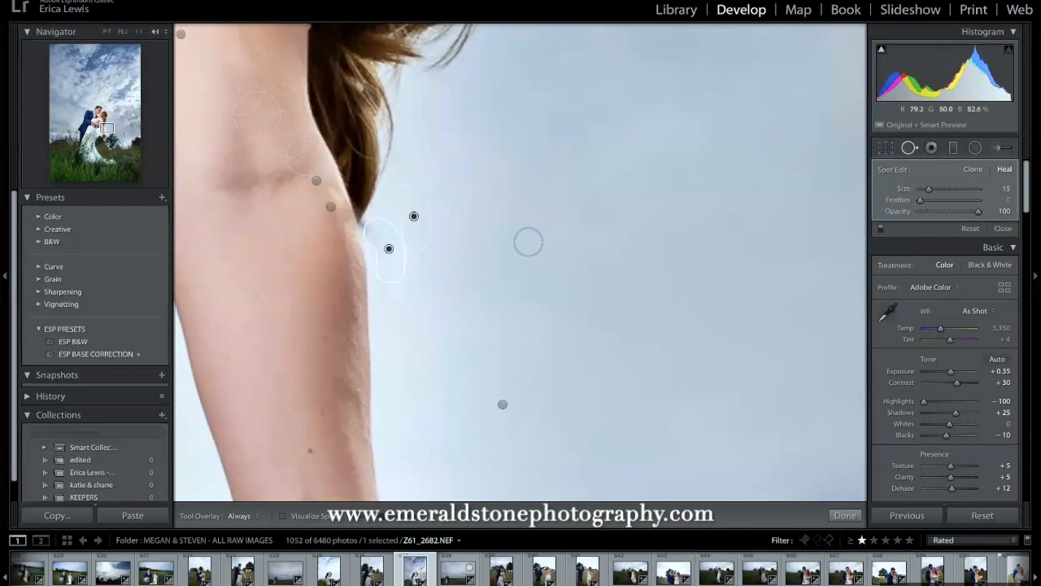
pyautogui.click(909, 147)
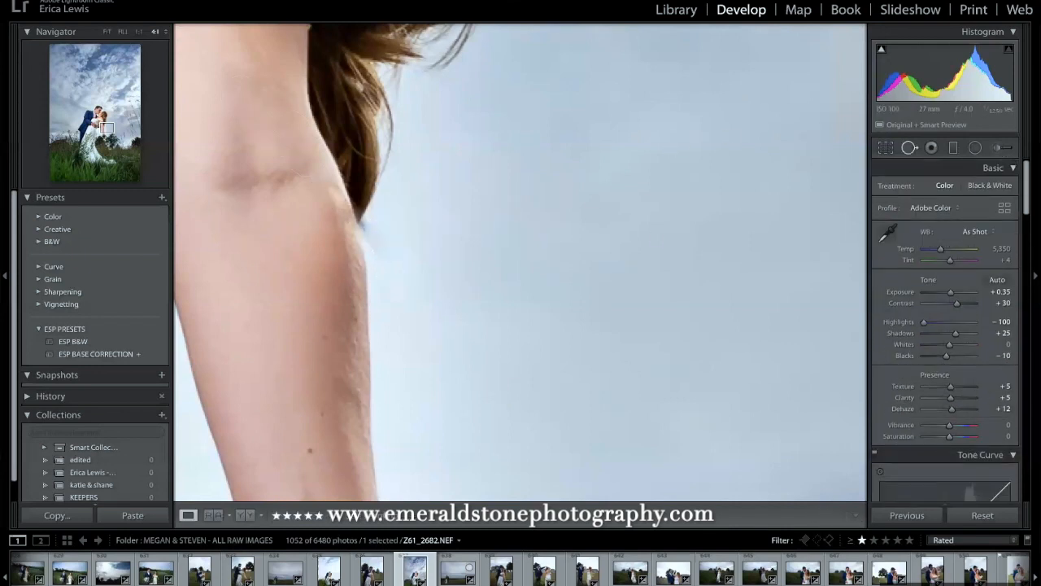
# Heal the last trace of stalk where the tip of the bride's hair meets her elbow.
pyautogui.press('q')
pyautogui.click(374, 252)
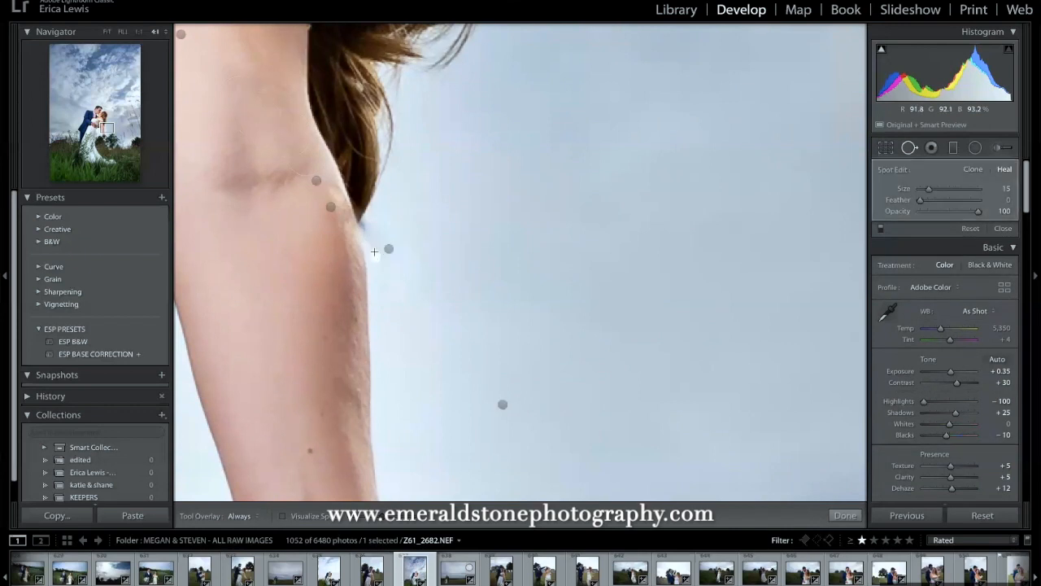
pyautogui.moveTo(366, 226); pyautogui.dragTo(367, 223)
pyautogui.click(910, 149)
pyautogui.click(594, 146)
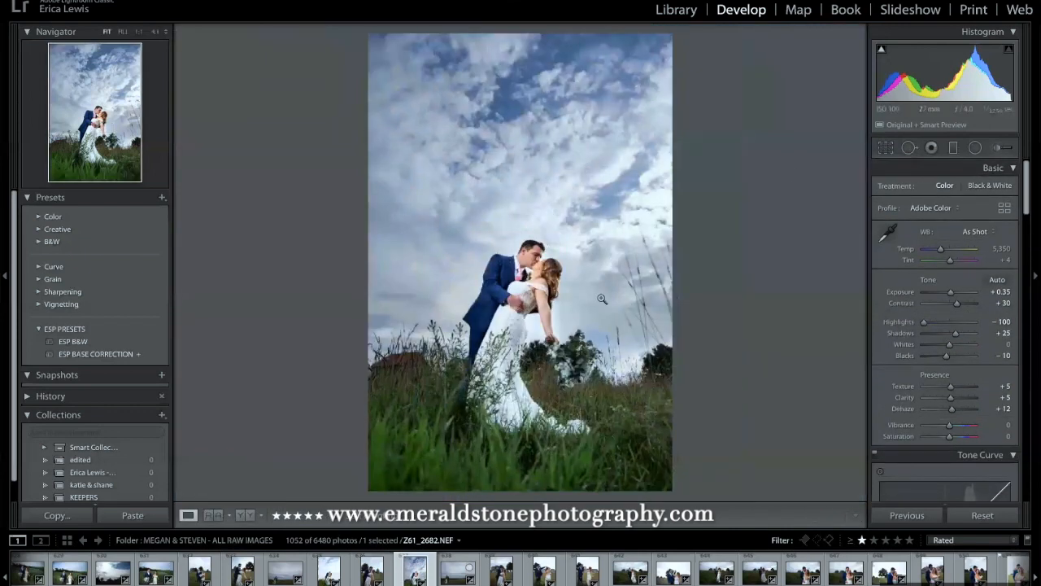
# Brush over the dark crease inside the bride's elbow with Exposure 0.30 and brush size 13.
pyautogui.click(574, 237)
pyautogui.moveTo(573, 384); pyautogui.dragTo(604, 214)
pyautogui.moveTo(540, 367); pyautogui.dragTo(595, 77)
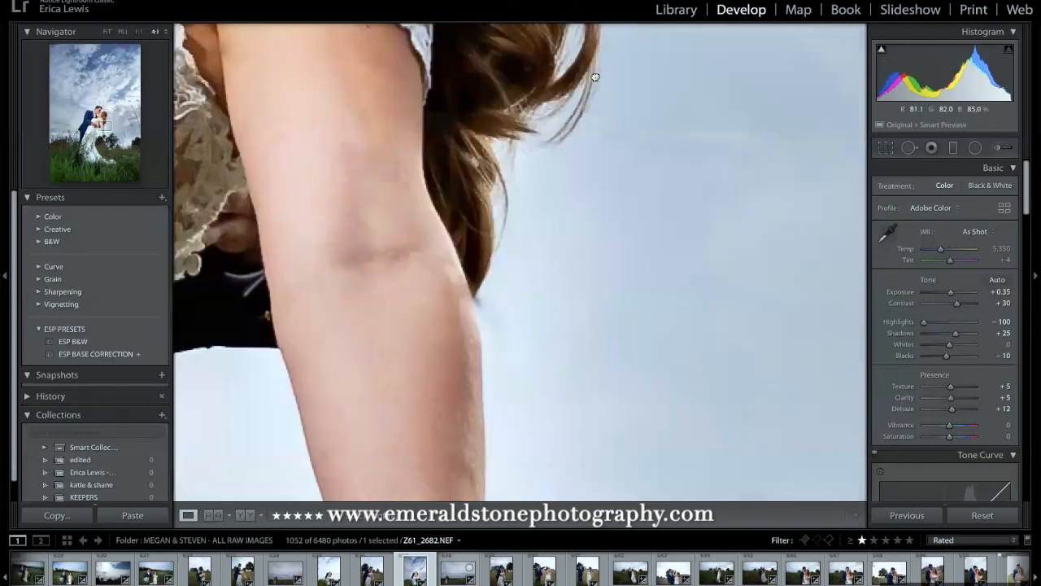
pyautogui.click(1001, 148)
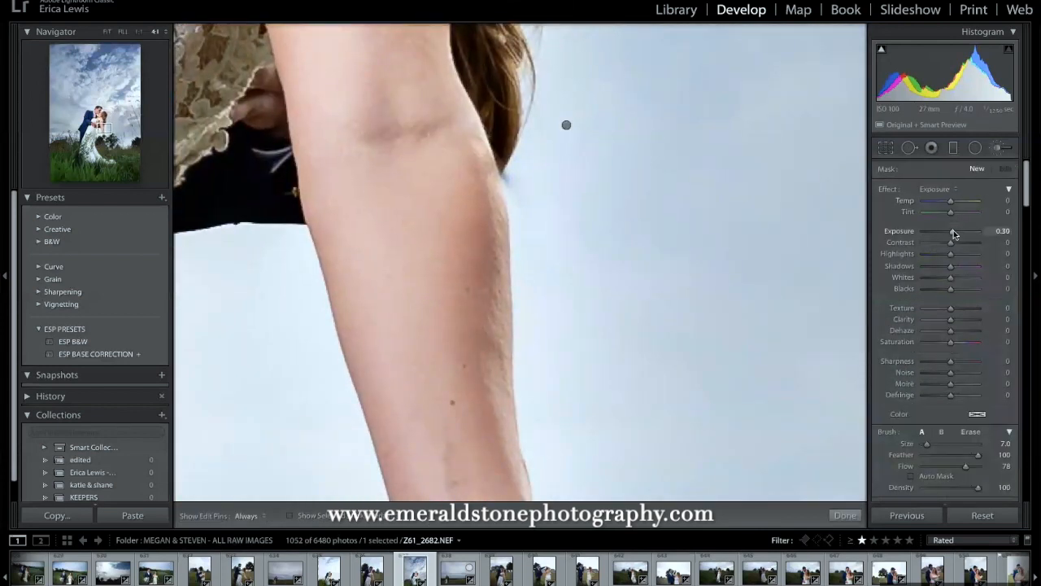
pyautogui.scroll(3, 431, 142)
pyautogui.press('h')
pyautogui.moveTo(437, 154)
pyautogui.mouseDown()
pyautogui.moveTo(425, 130)
pyautogui.moveTo(476, 174)
pyautogui.mouseUp()
pyautogui.scroll(3, 441, 139)
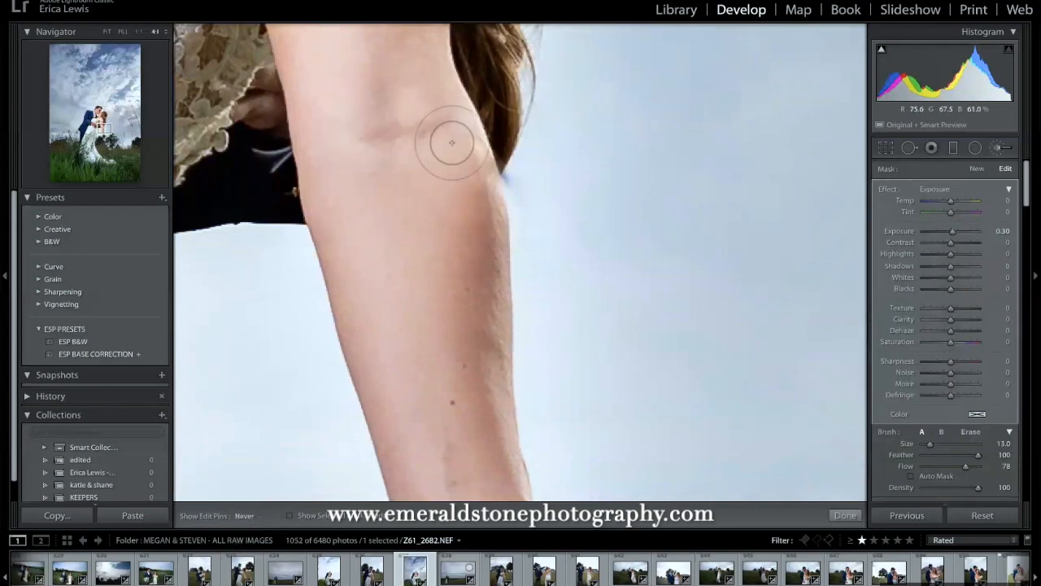
# Set the elbow brush adjustment's Exposure to 0.16 and slightly reduce its Clarity.
pyautogui.press('h')
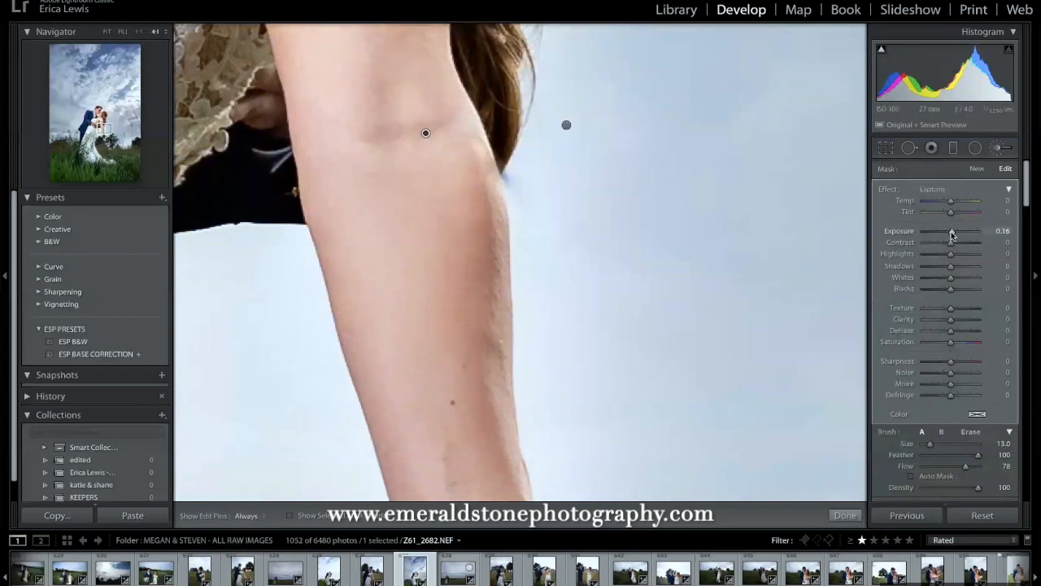
pyautogui.moveTo(950, 320); pyautogui.dragTo(945, 322)
pyautogui.click(998, 147)
pyautogui.click(707, 142)
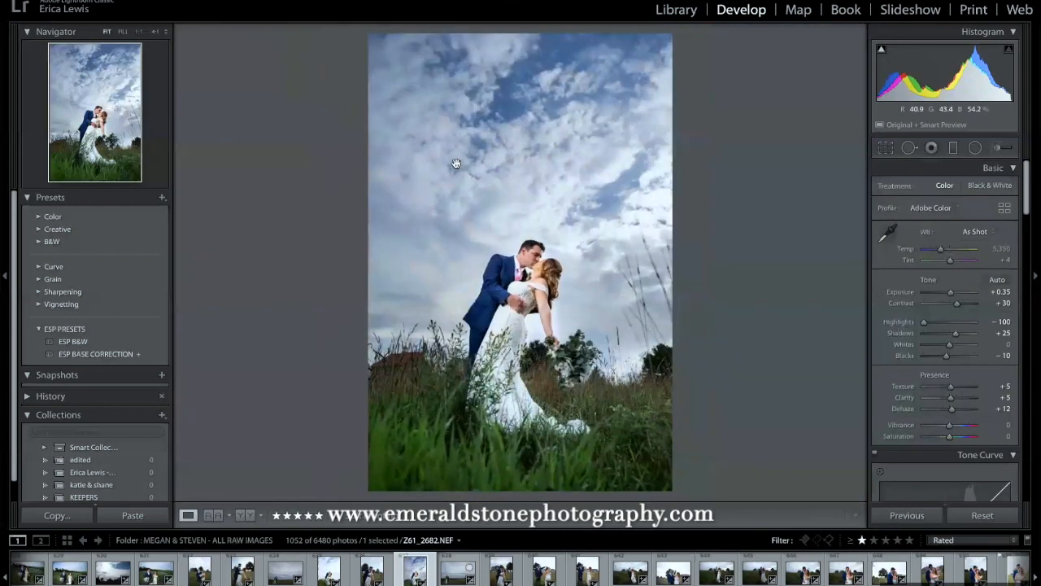
# Add an inverted radial filter with Exposure 0.30 and increased feather, positioned over the couple's faces.
pyautogui.click(458, 165)
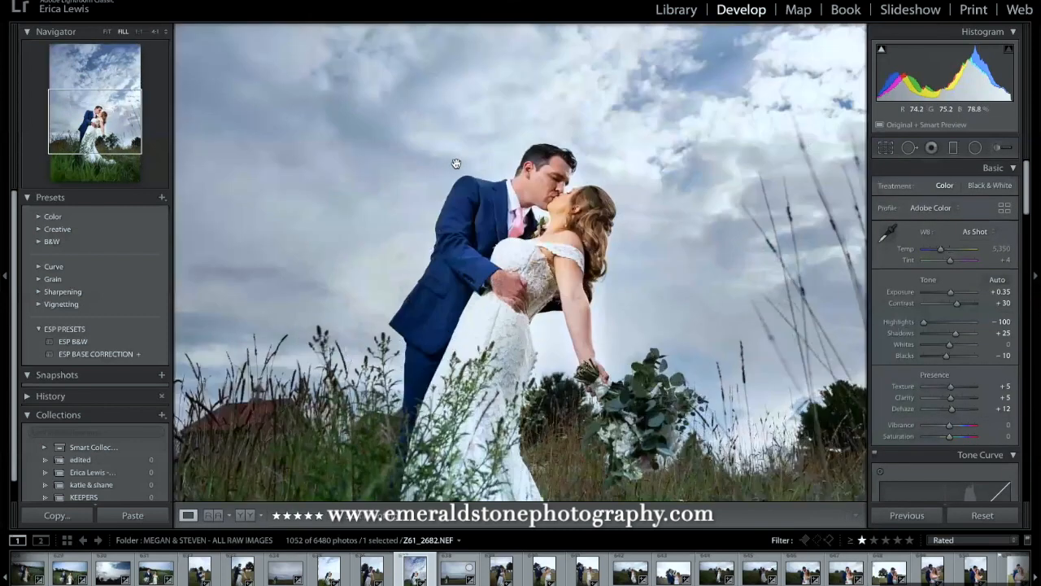
pyautogui.click(910, 150)
pyautogui.click(909, 151)
pyautogui.click(975, 149)
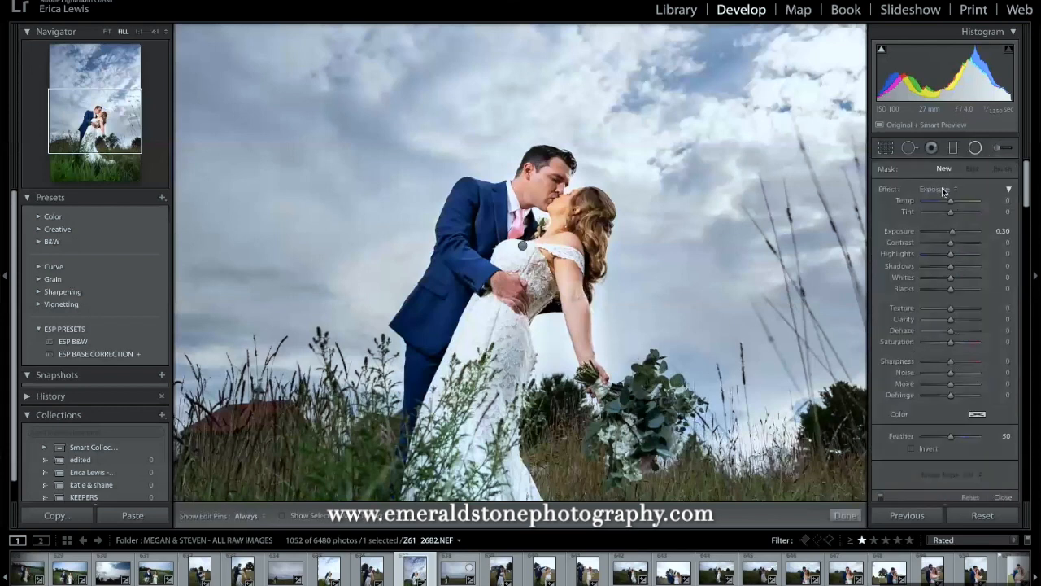
pyautogui.moveTo(538, 169); pyautogui.dragTo(601, 244)
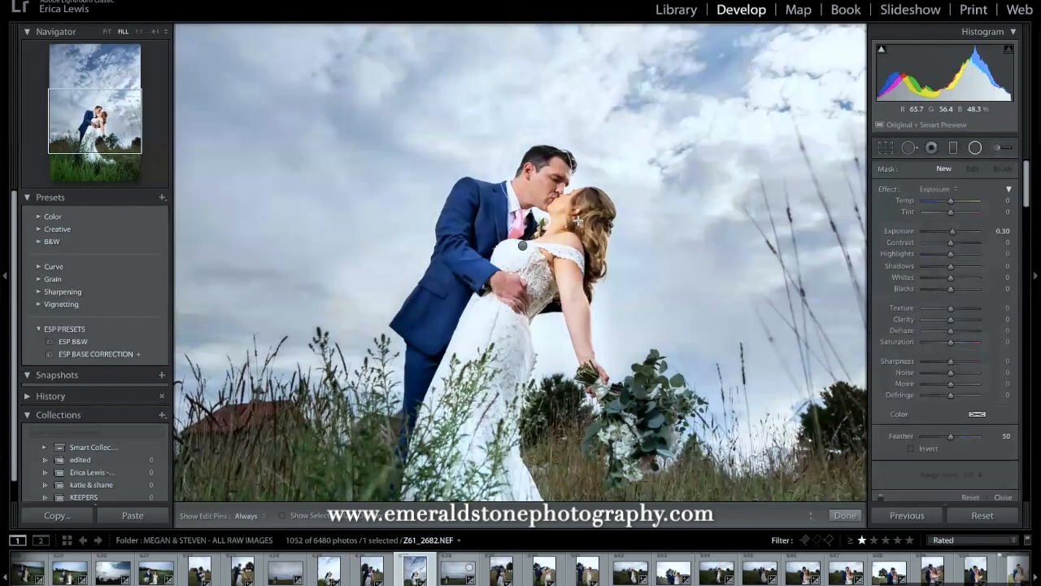
pyautogui.click(930, 452)
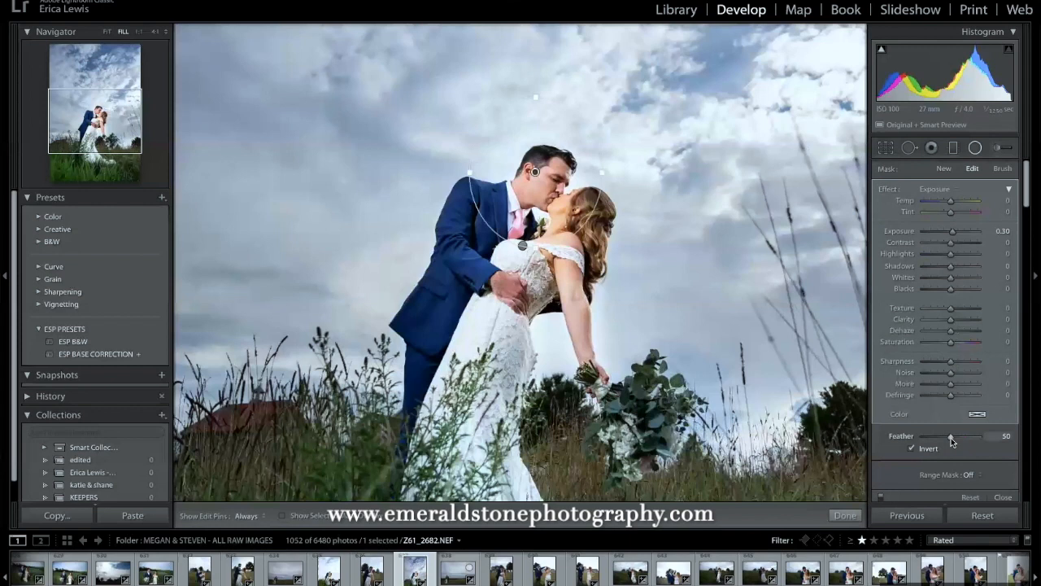
pyautogui.moveTo(975, 440); pyautogui.dragTo(985, 440)
pyautogui.moveTo(535, 172); pyautogui.dragTo(550, 209)
# Brush the bouquet with a size 13 brush using Exposure 0.30, Texture 35, Dehaze 8 and Saturation 12.
pyautogui.click(998, 150)
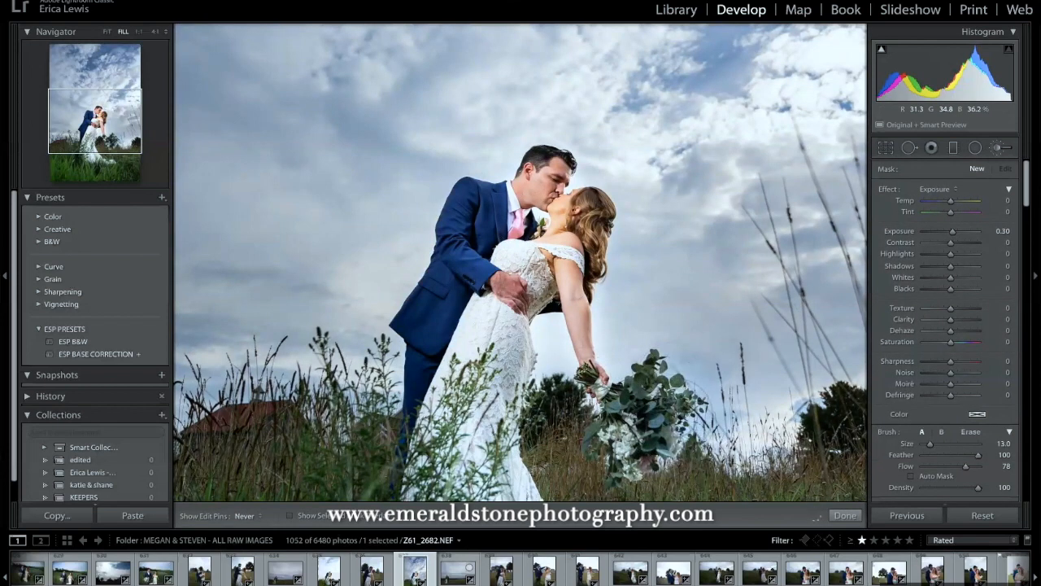
pyautogui.moveTo(648, 421)
pyautogui.mouseDown()
pyautogui.moveTo(626, 431)
pyautogui.moveTo(667, 435)
pyautogui.mouseUp()
pyautogui.moveTo(951, 308)
pyautogui.mouseDown()
pyautogui.moveTo(961, 308)
pyautogui.moveTo(957, 341)
pyautogui.moveTo(955, 328)
pyautogui.mouseUp()
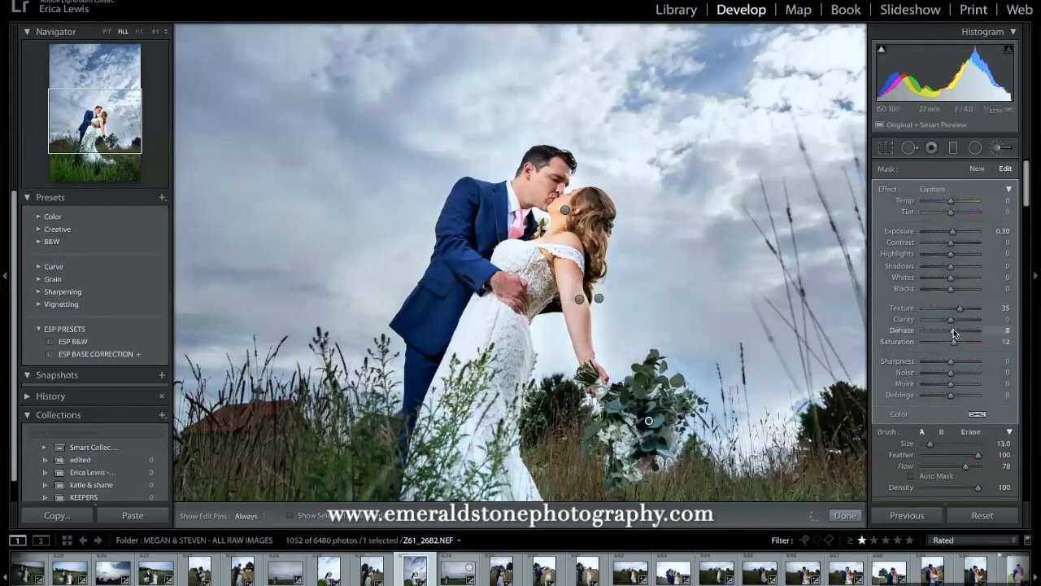
pyautogui.click(1000, 151)
# Brush a magenta tint onto flowers in the lower bouquet with Exposure 0 and a size 5 brush, setting Tint to 52.
pyautogui.click(999, 152)
pyautogui.moveTo(950, 211); pyautogui.dragTo(958, 213)
pyautogui.click(936, 190)
pyautogui.click(941, 204)
pyautogui.scroll(-4, 643, 466)
pyautogui.press('h')
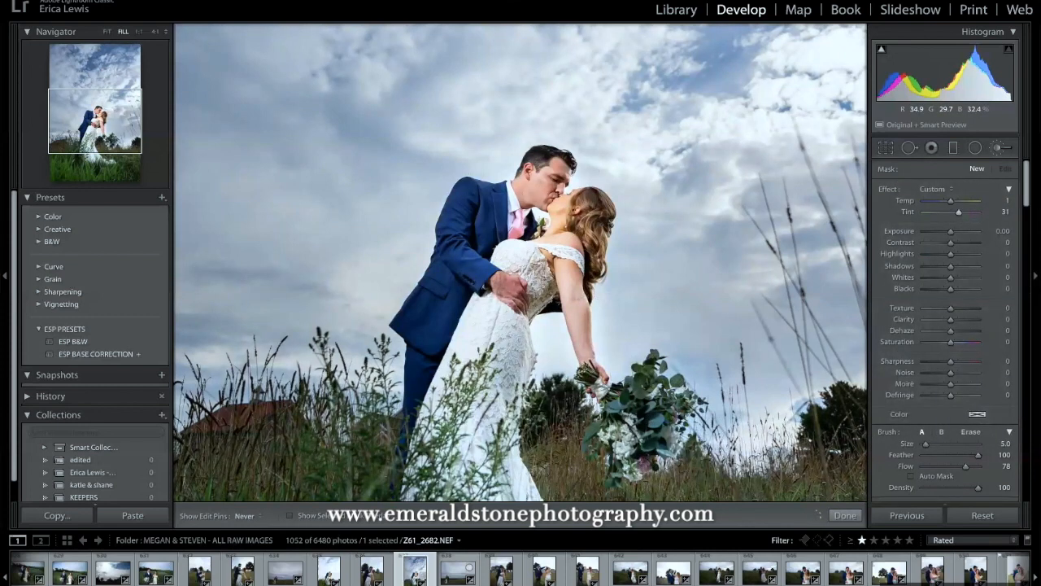
pyautogui.press('h')
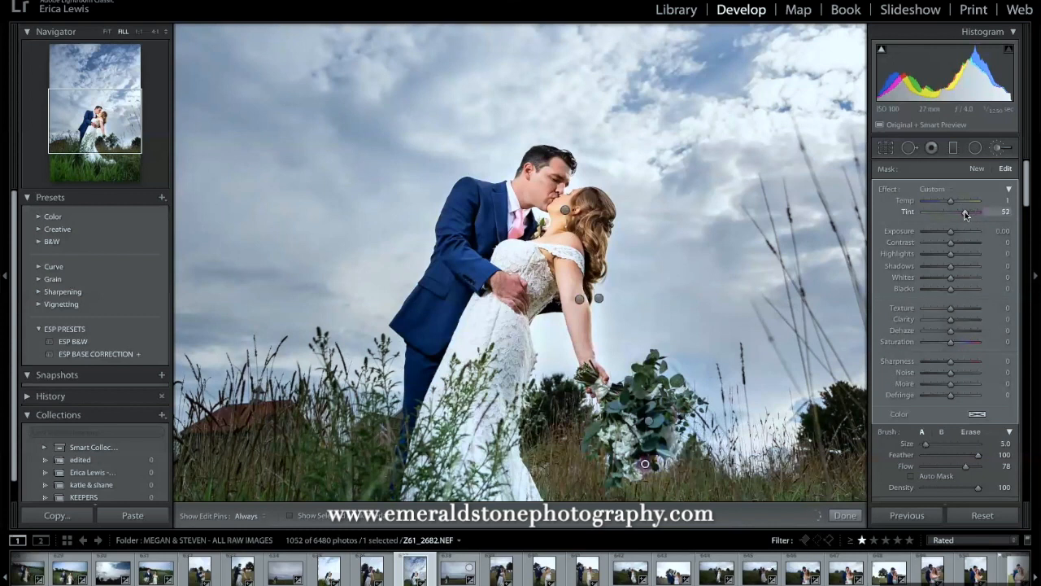
pyautogui.click(991, 148)
pyautogui.click(801, 159)
# Set the whole photo's Exposure to +0.40, Temp to 5,370 and Dehaze to +14.
pyautogui.press('super+minus')
pyautogui.press('super+minus')
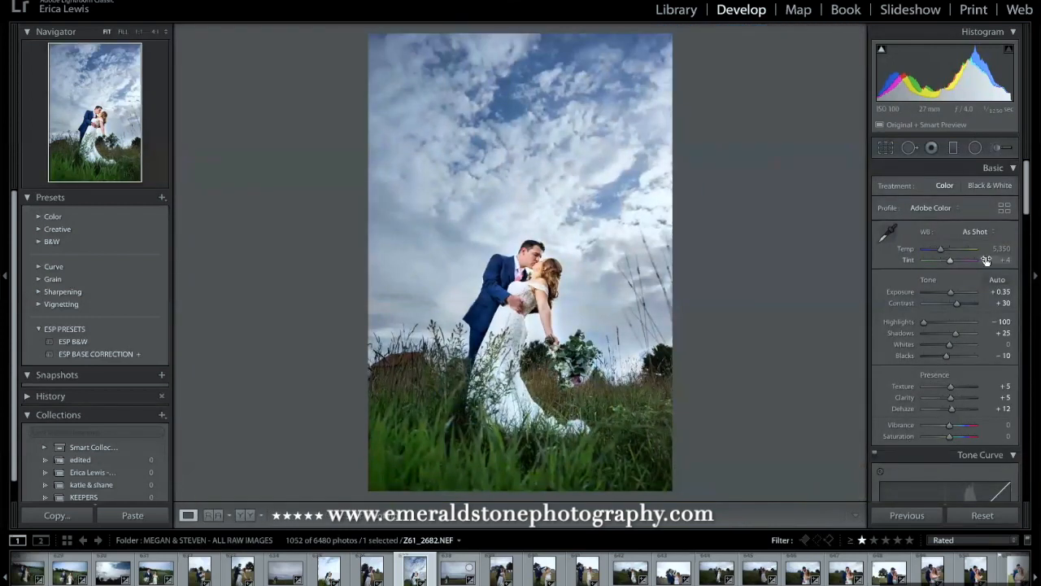
pyautogui.click(1004, 292)
pyautogui.write('.40')
pyautogui.press('Tab')
pyautogui.click(999, 248)
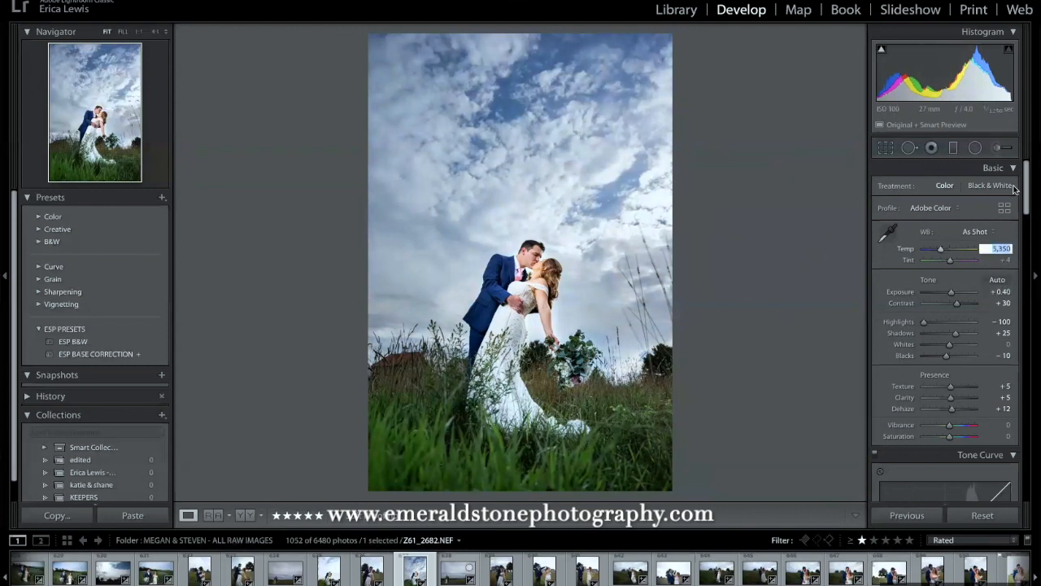
pyautogui.write('5,370')
pyautogui.press('Tab')
pyautogui.click(1006, 409)
pyautogui.write('14')
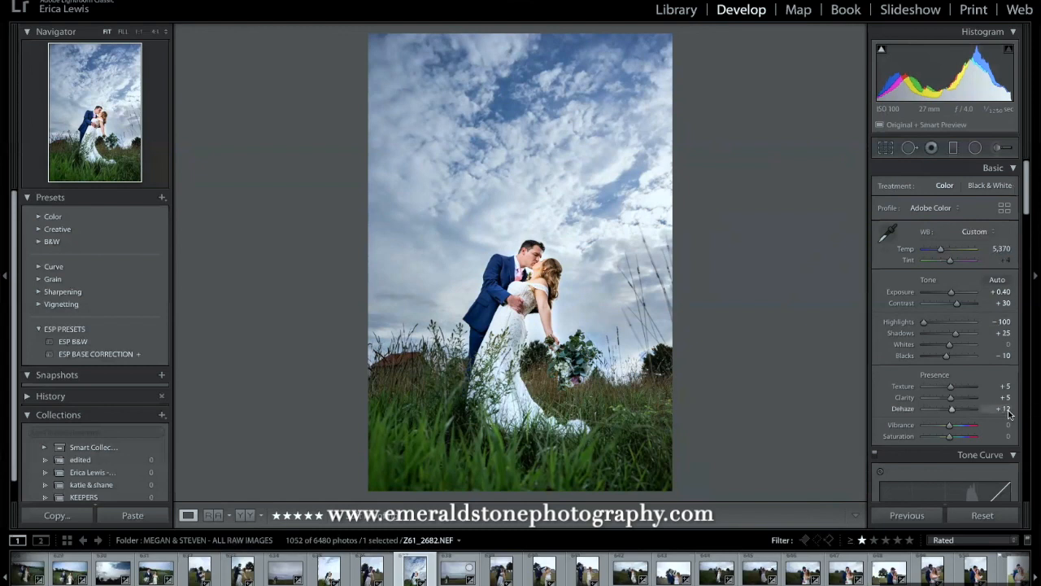
pyautogui.press('Tab')
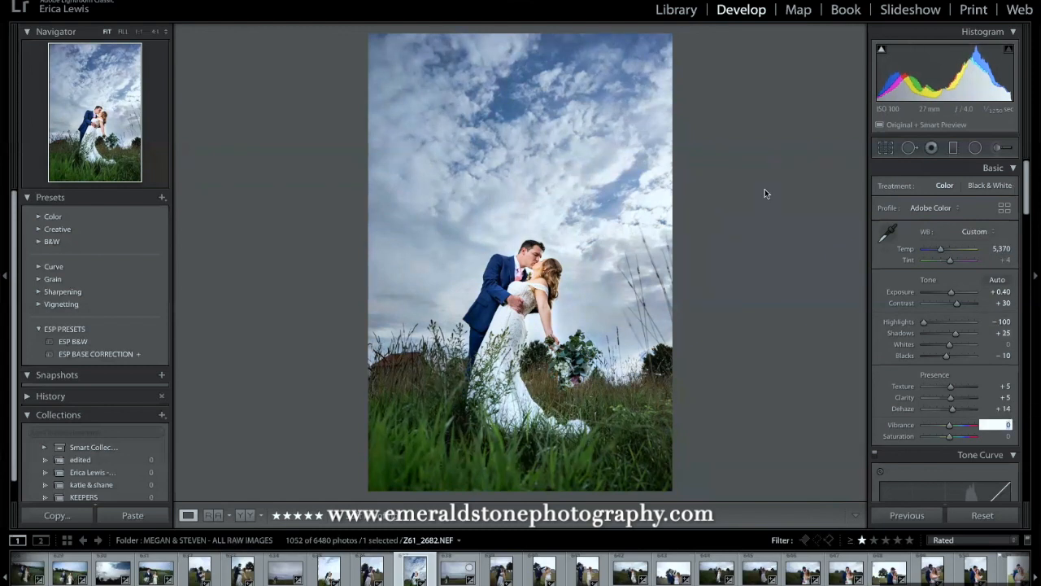
# Compare the edited photo with its unedited version.
pyautogui.press('\\')
pyautogui.press('\\')
pyautogui.press('\\')
pyautogui.press('\\')
pyautogui.press('\\')
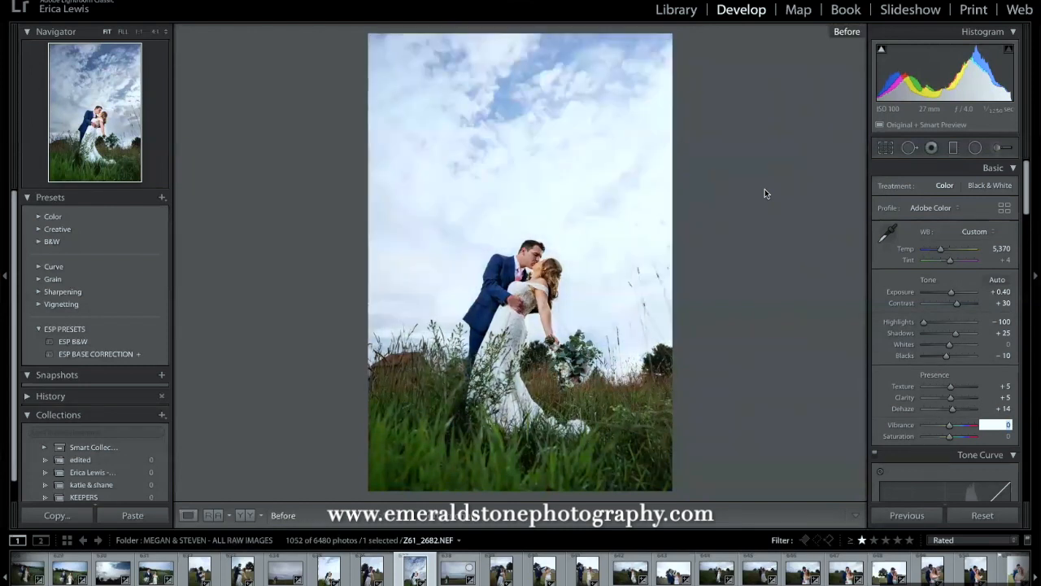
pyautogui.press('\\')
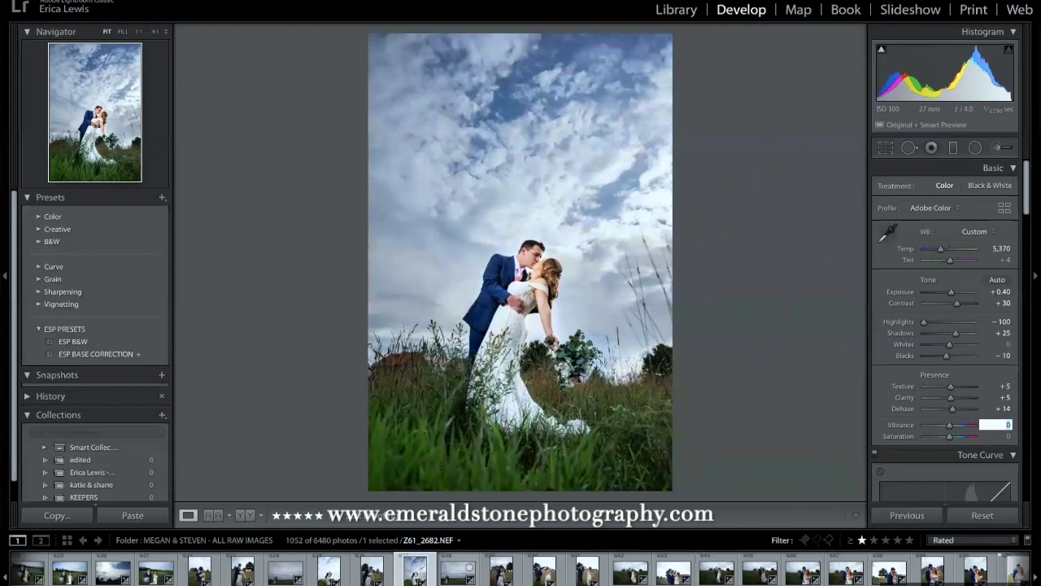